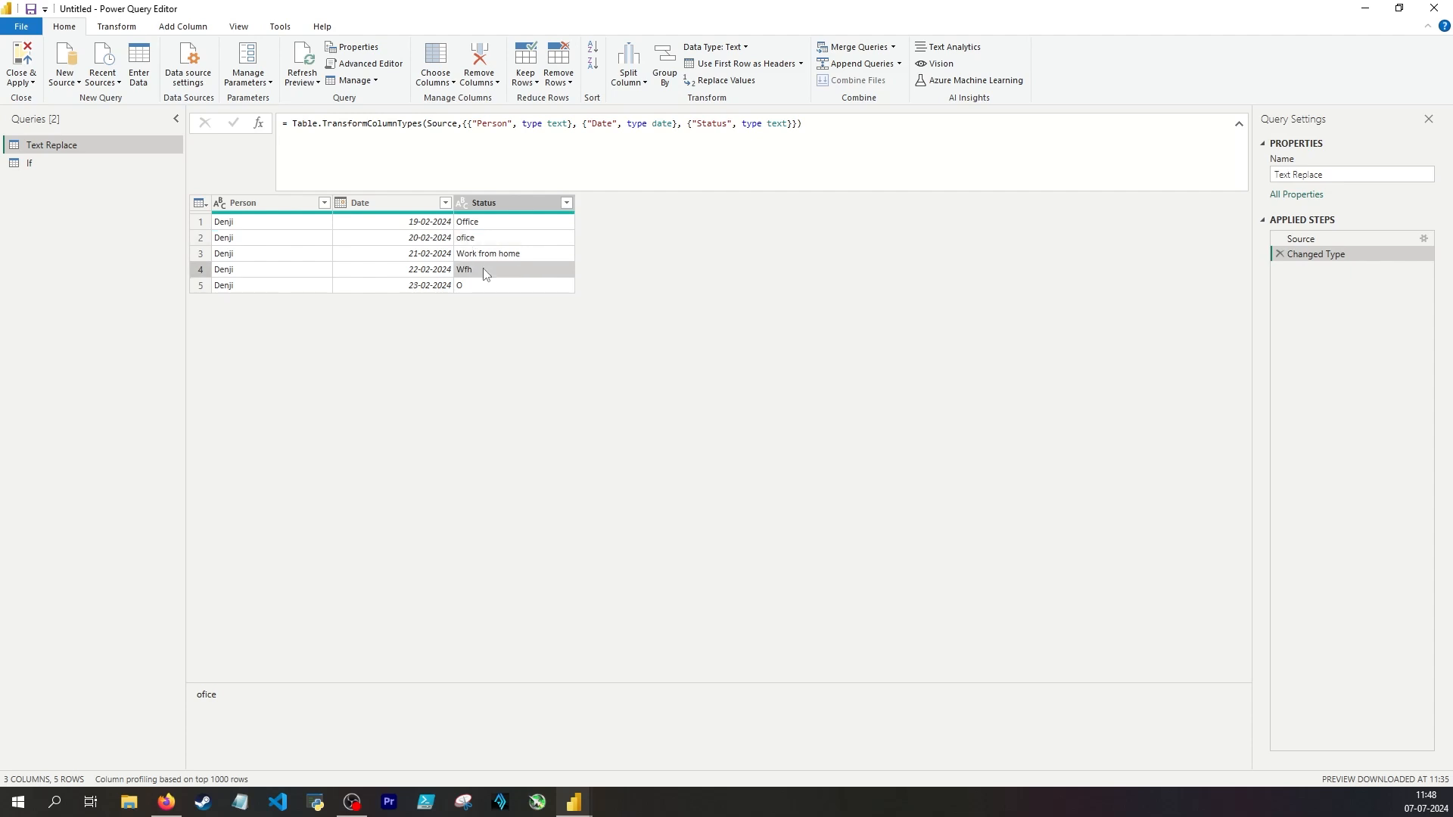
Step: Review the Status entries and remove duplicates based on the Status column
left_click(484, 255)
left_click(484, 266)
left_click(459, 289)
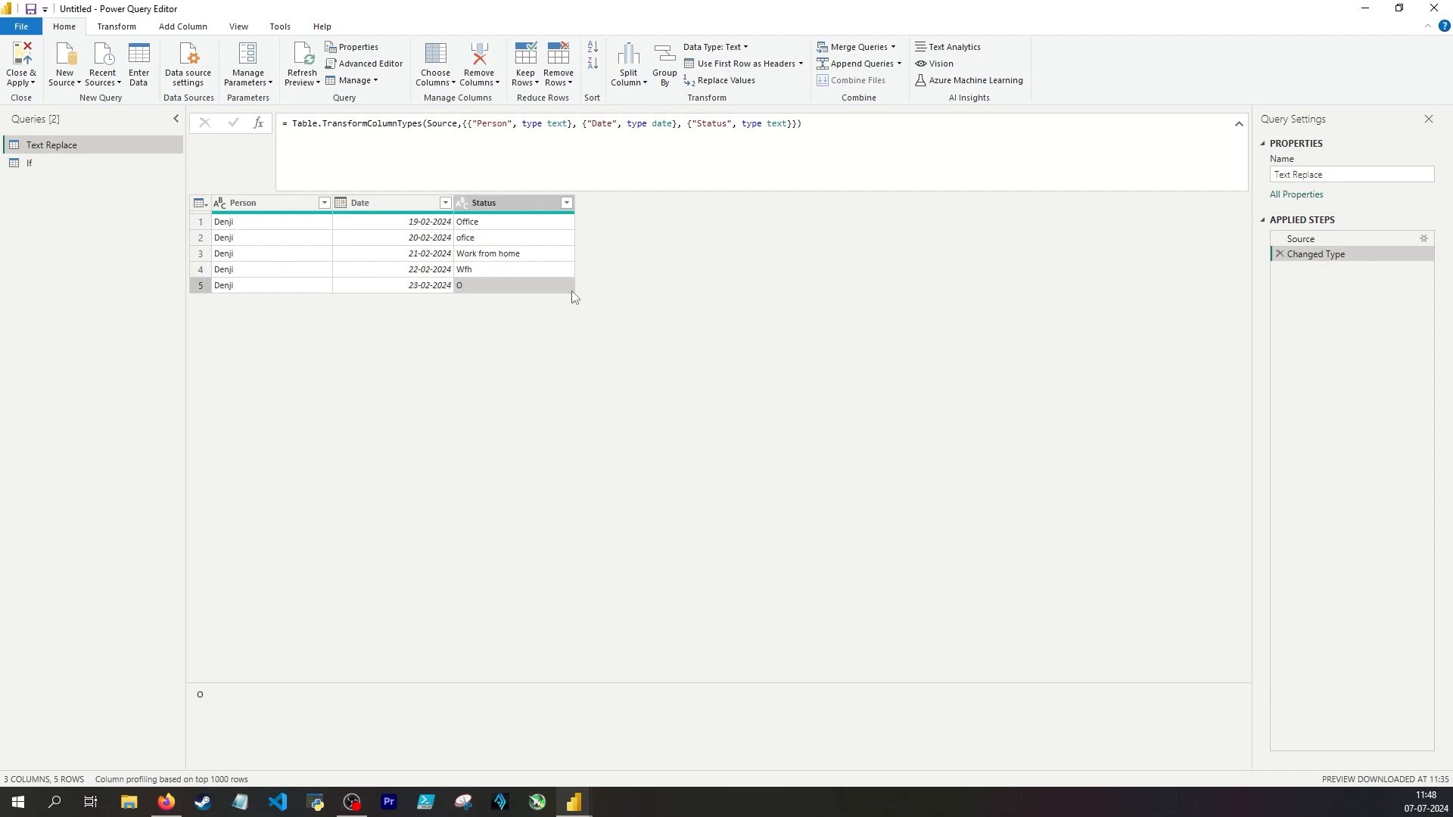
left_click(509, 202)
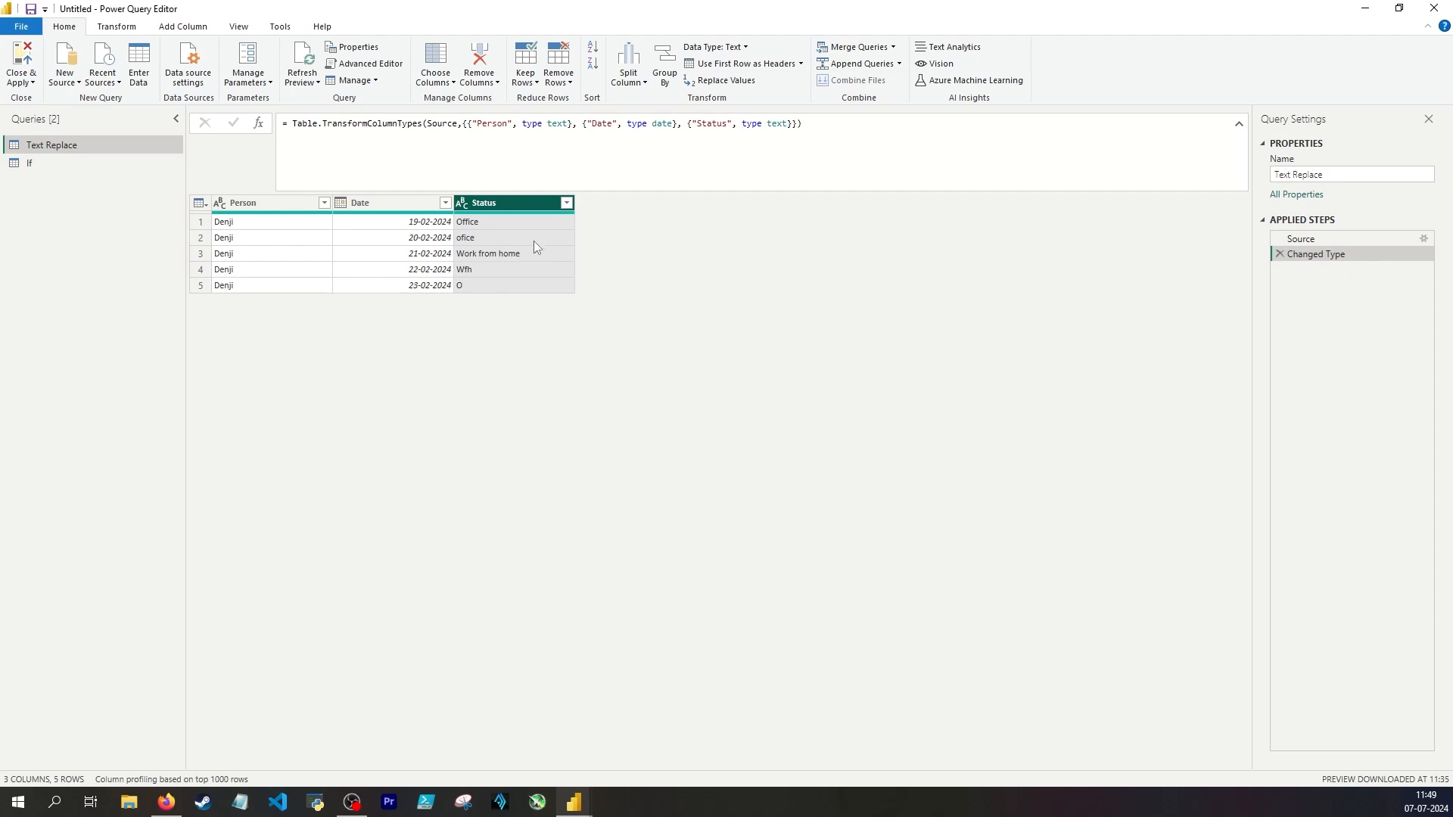
right_click(498, 204)
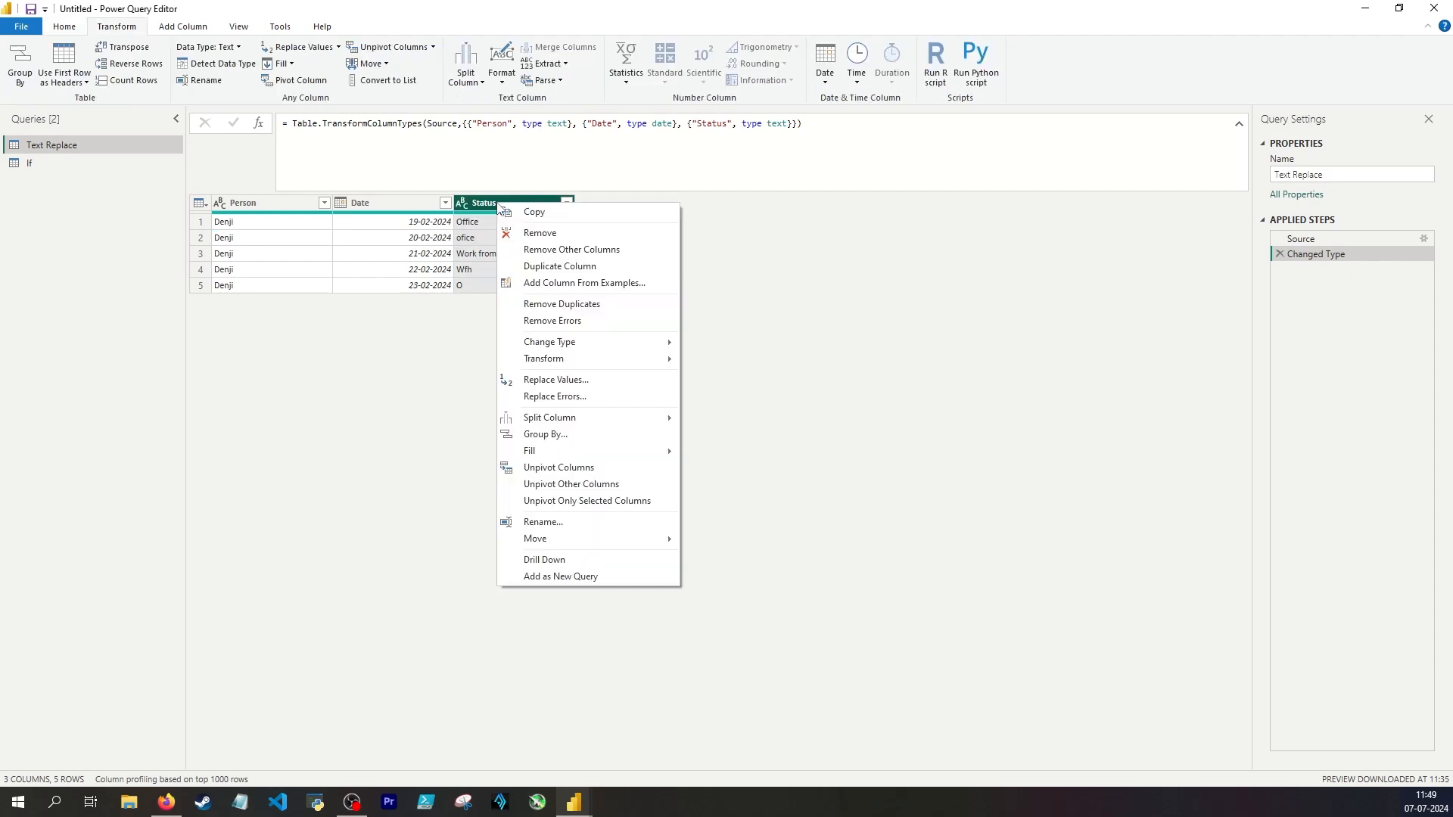
left_click(563, 310)
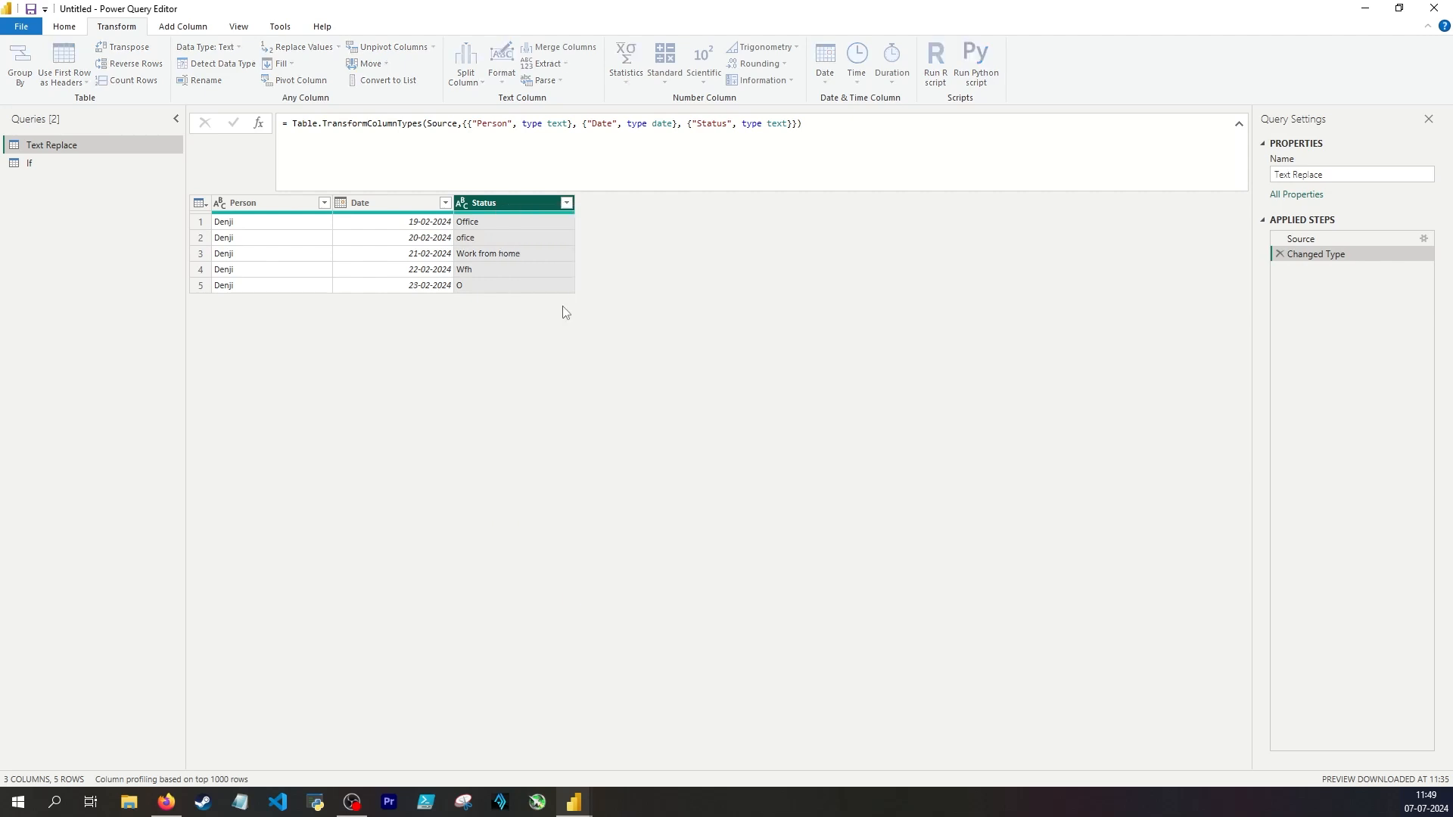
Step: Remove all columns except Status, copy the generated Table.SelectColumns formula, and delete that applied step
right_click(509, 209)
left_click(575, 252)
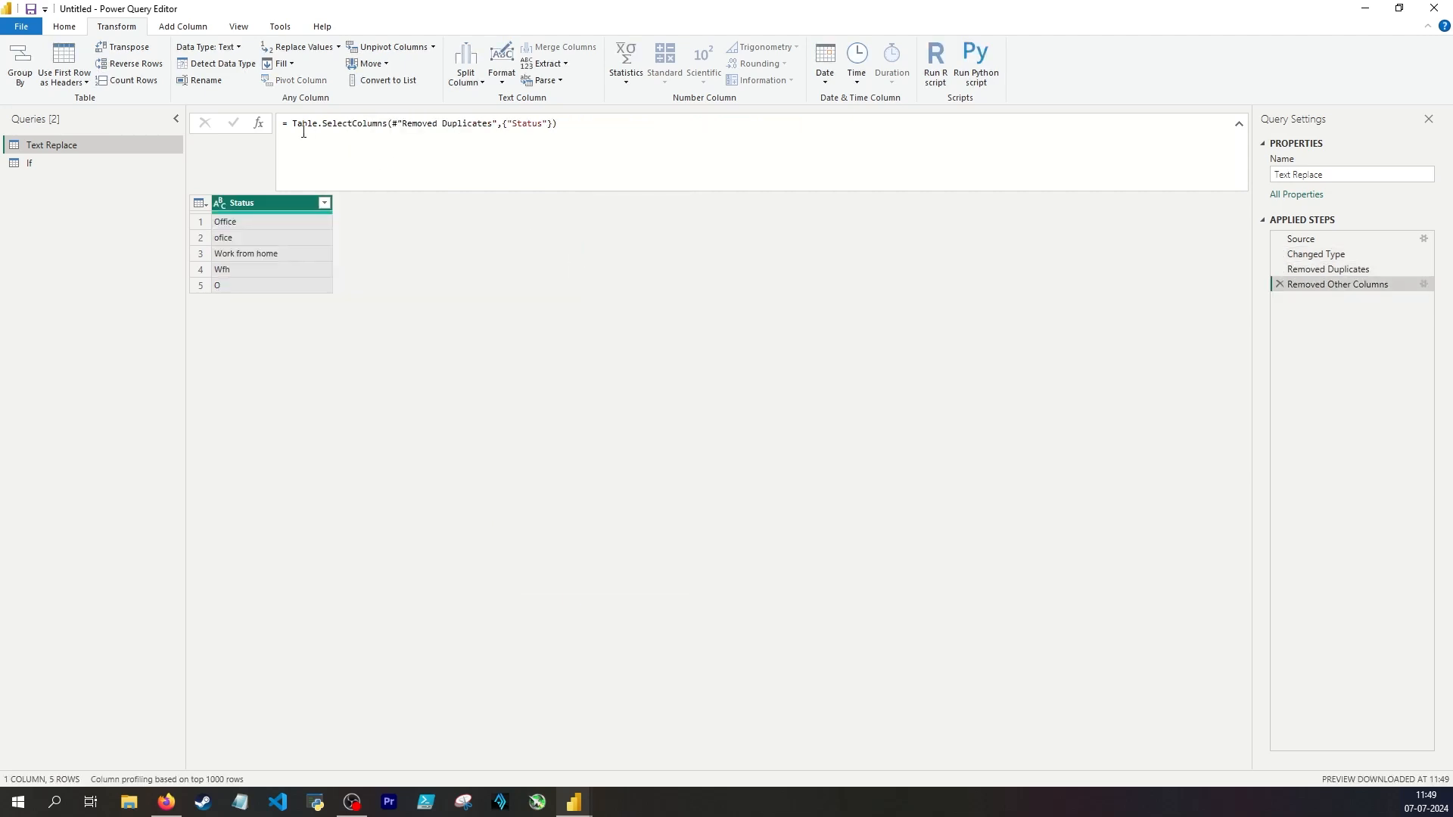
left_click_drag(290, 125, 561, 125)
left_click(658, 324)
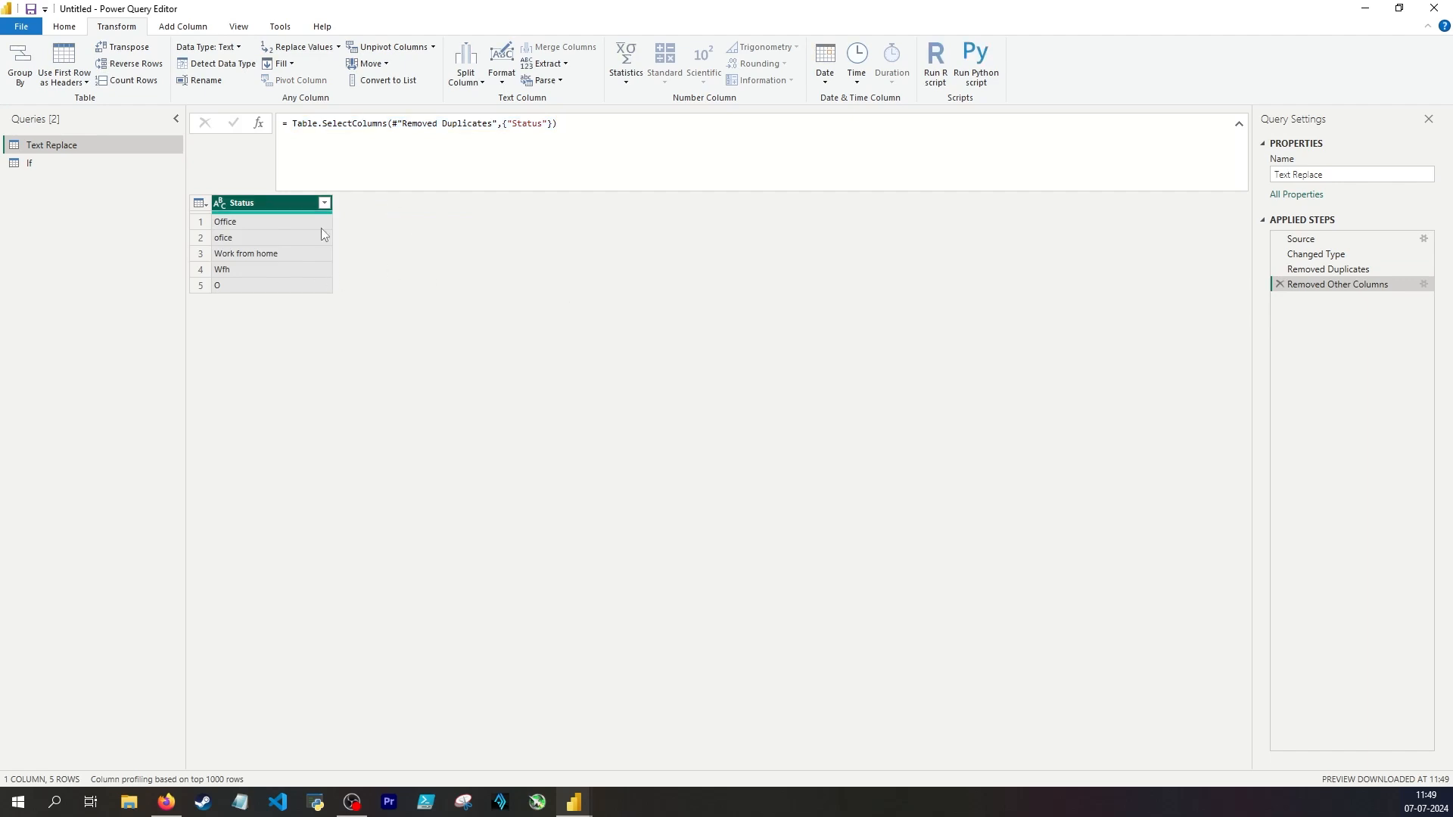
left_click(1279, 285)
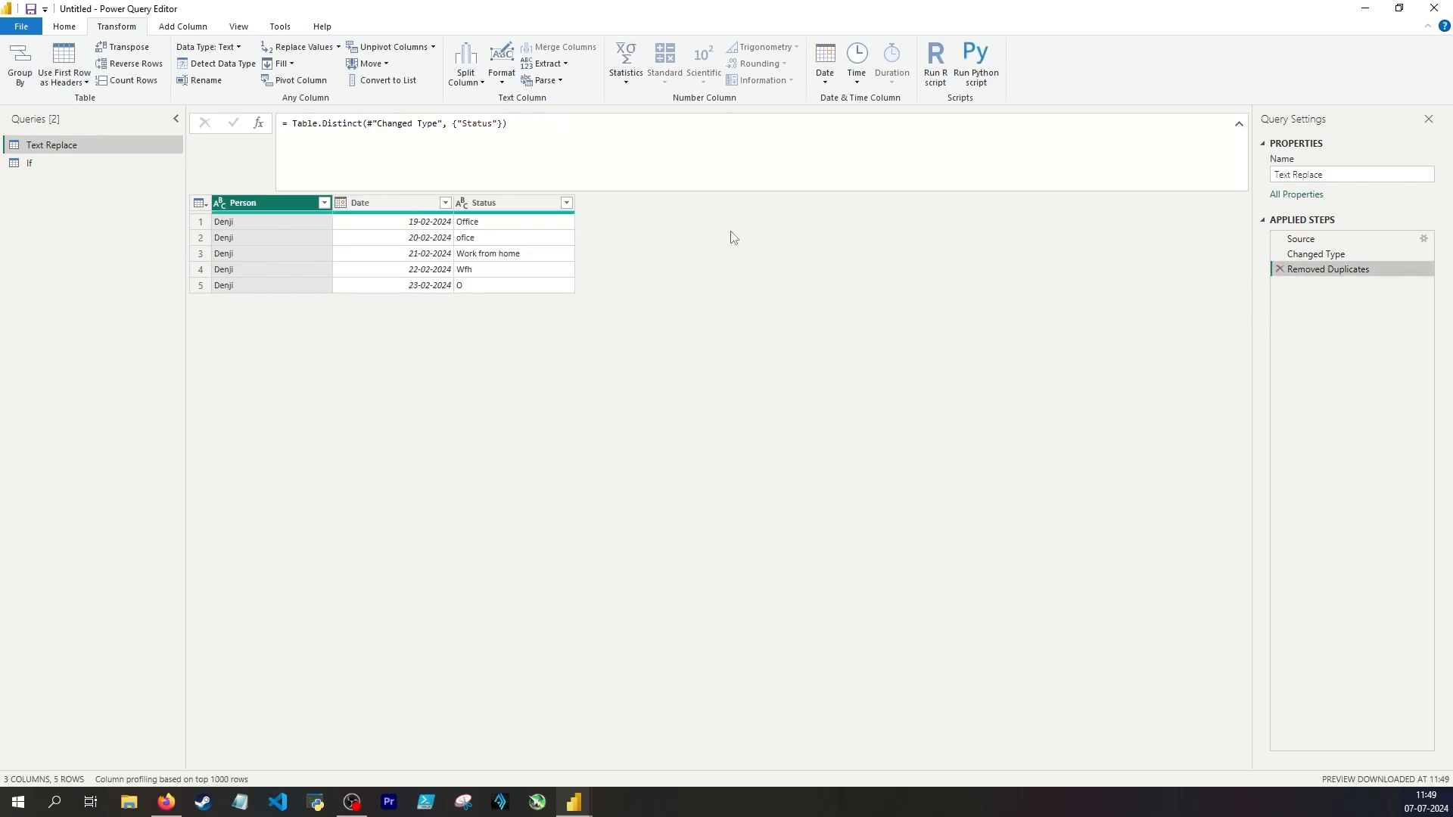
Step: Paste the Table.SelectColumns expression ahead of Table.Distinct in the Removed Duplicates formula and strip its #"Removed Duplicates" argument
left_click(295, 124)
key("shift+Return")
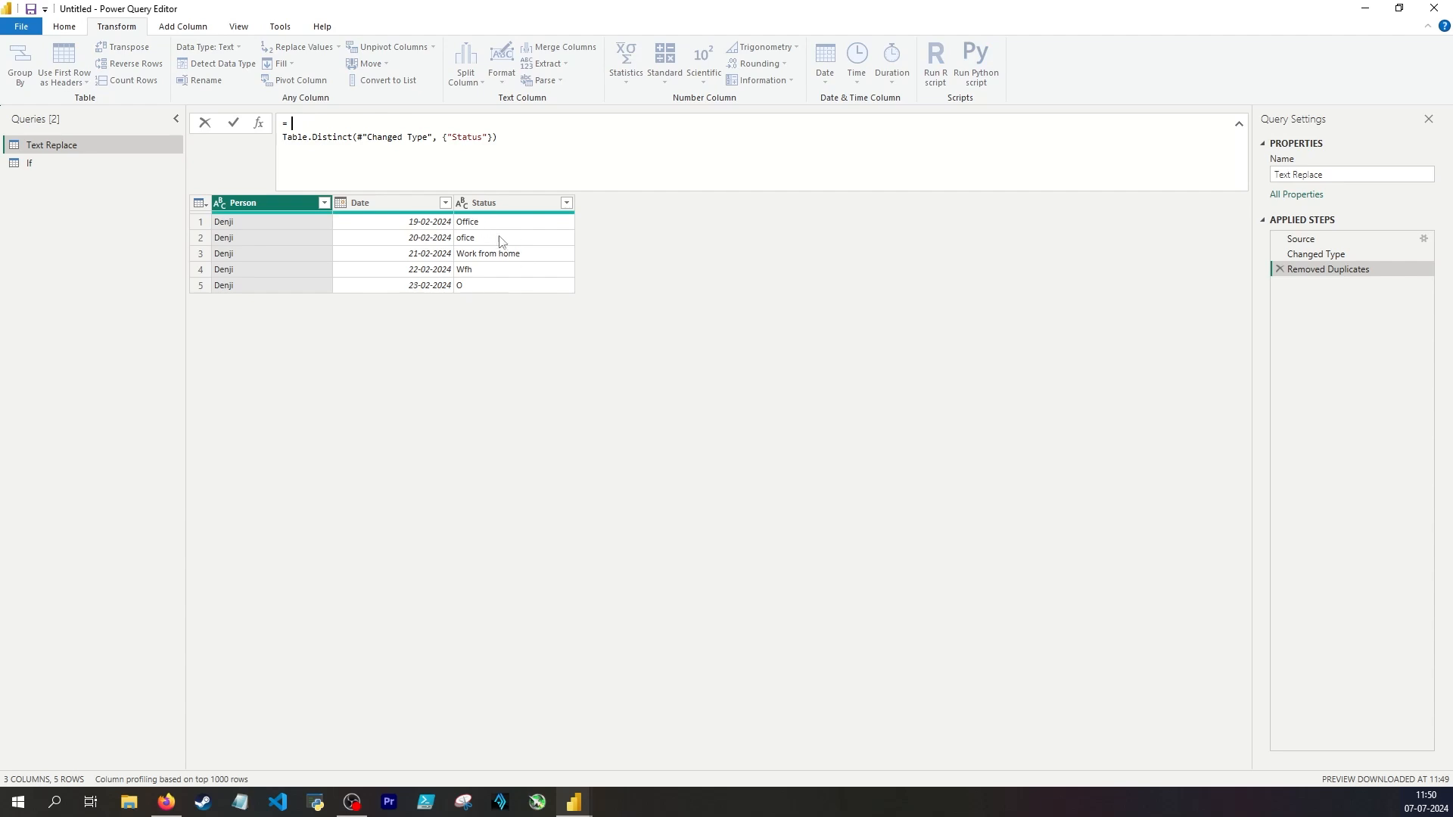
type("Table.SelectColumns(#\"Removed Duplicates\", {\"Status\"})")
left_click_drag(392, 124, 499, 123)
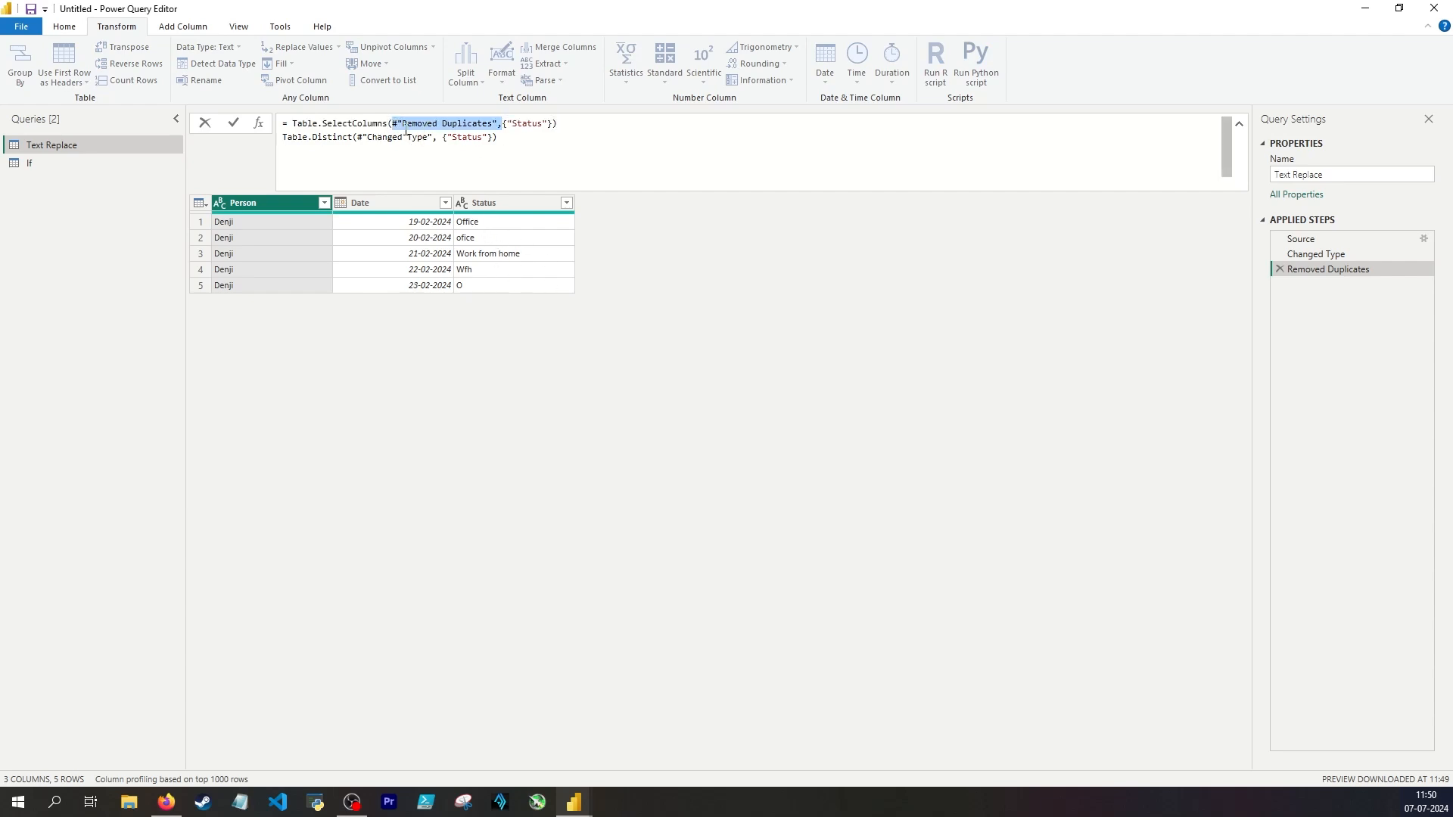
key("BackSpace")
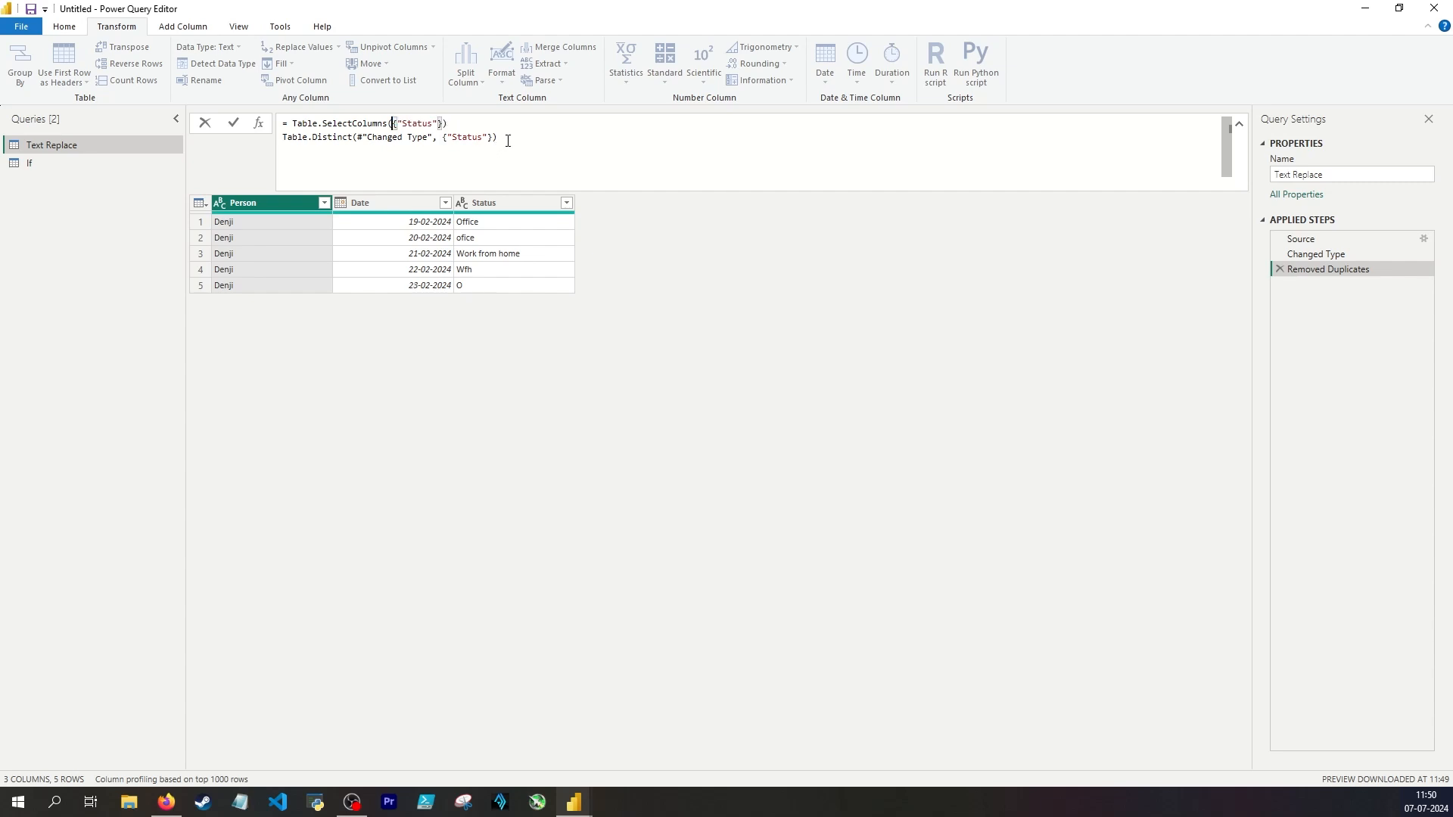
Step: Move Table.Distinct(#"Changed Type", {"Status"}) into Table.SelectColumns as its first argument and apply the formula
left_click_drag(507, 140, 282, 142)
key("BackSpace")
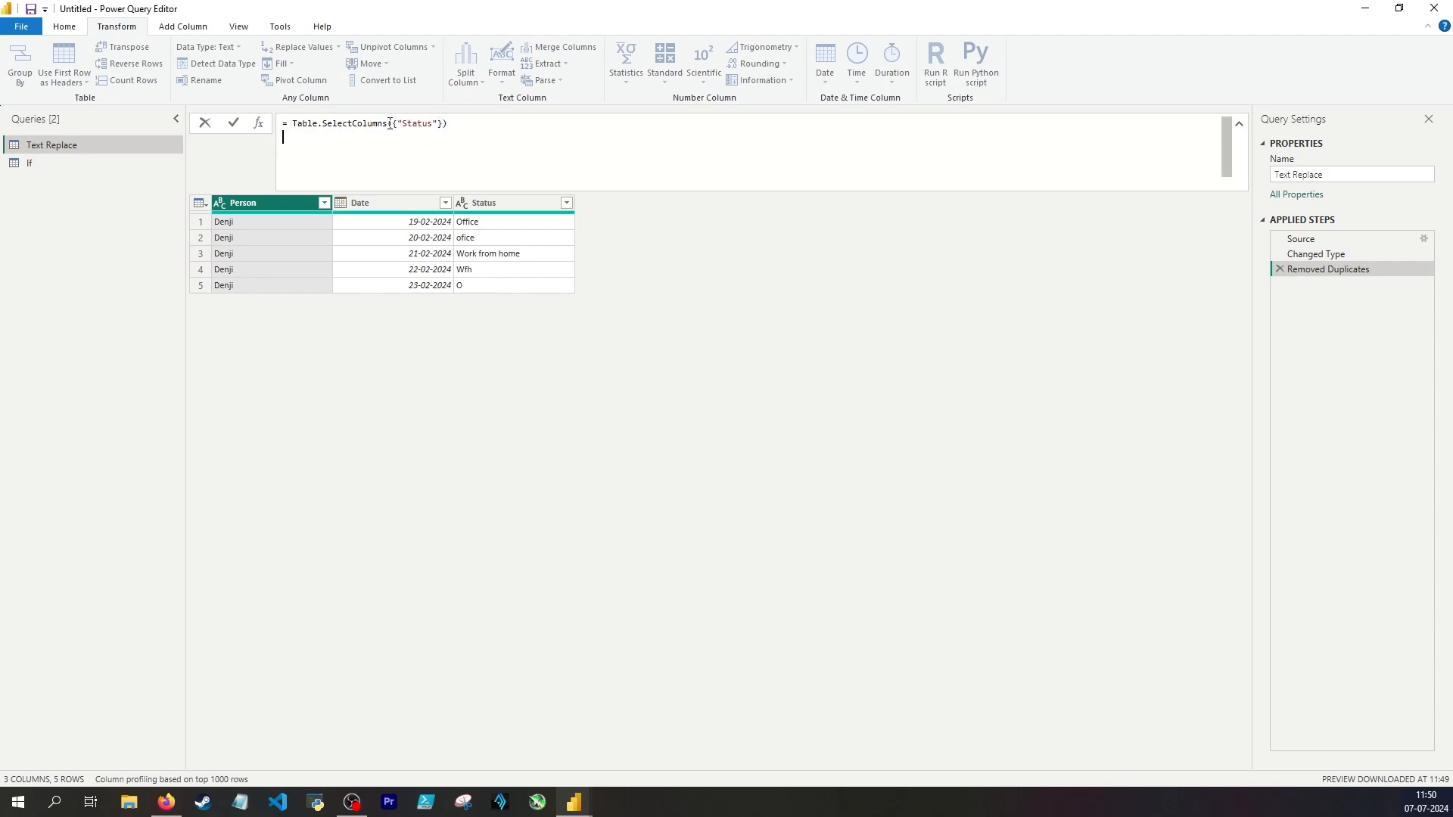
left_click(390, 124)
type("Table.Distinct(#\"Changed Type\", {\"Status\"}),")
key("Return")
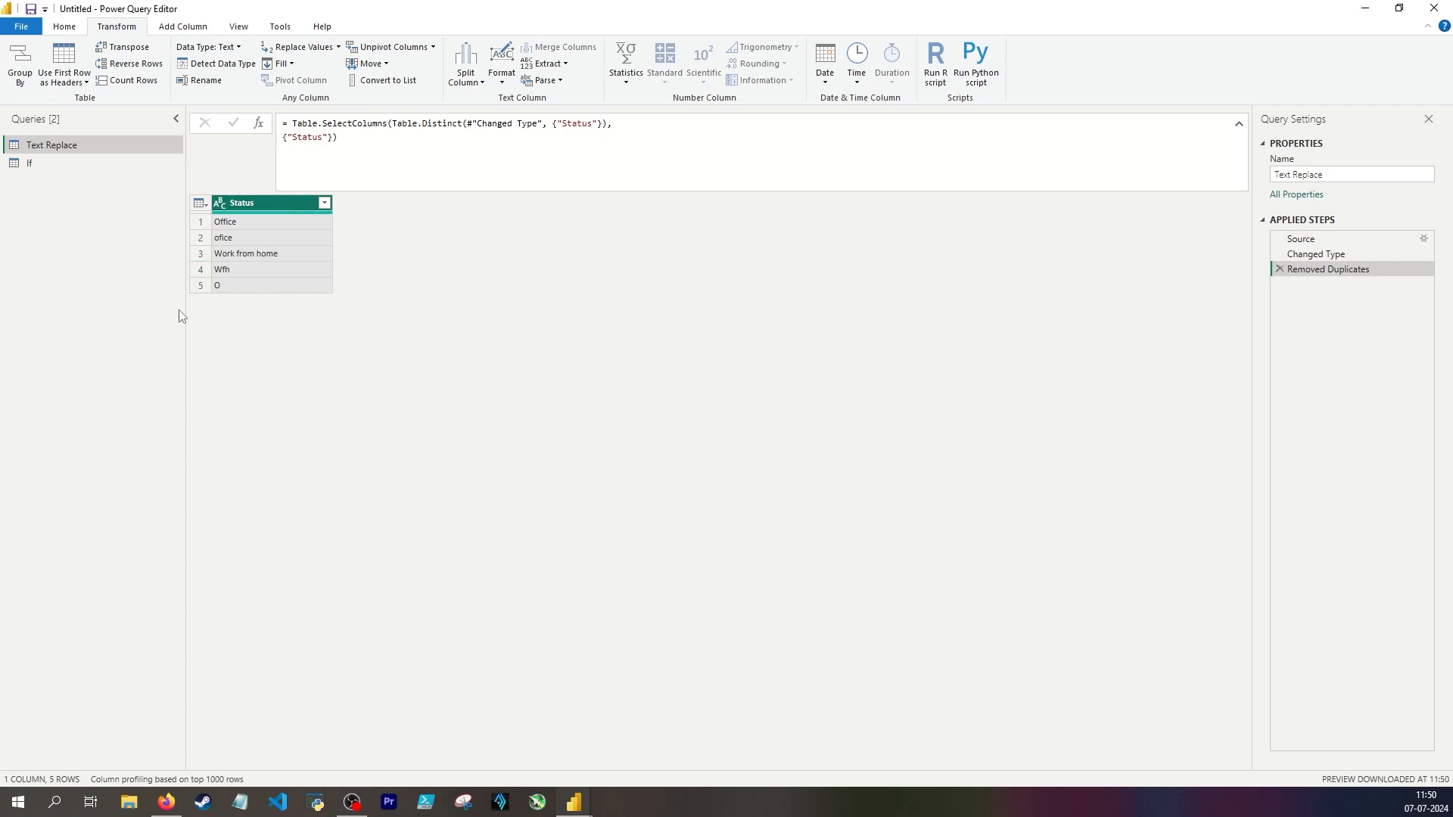
Step: Create a manually entered table with ofice, Work from home and O in its first column
left_click(59, 27)
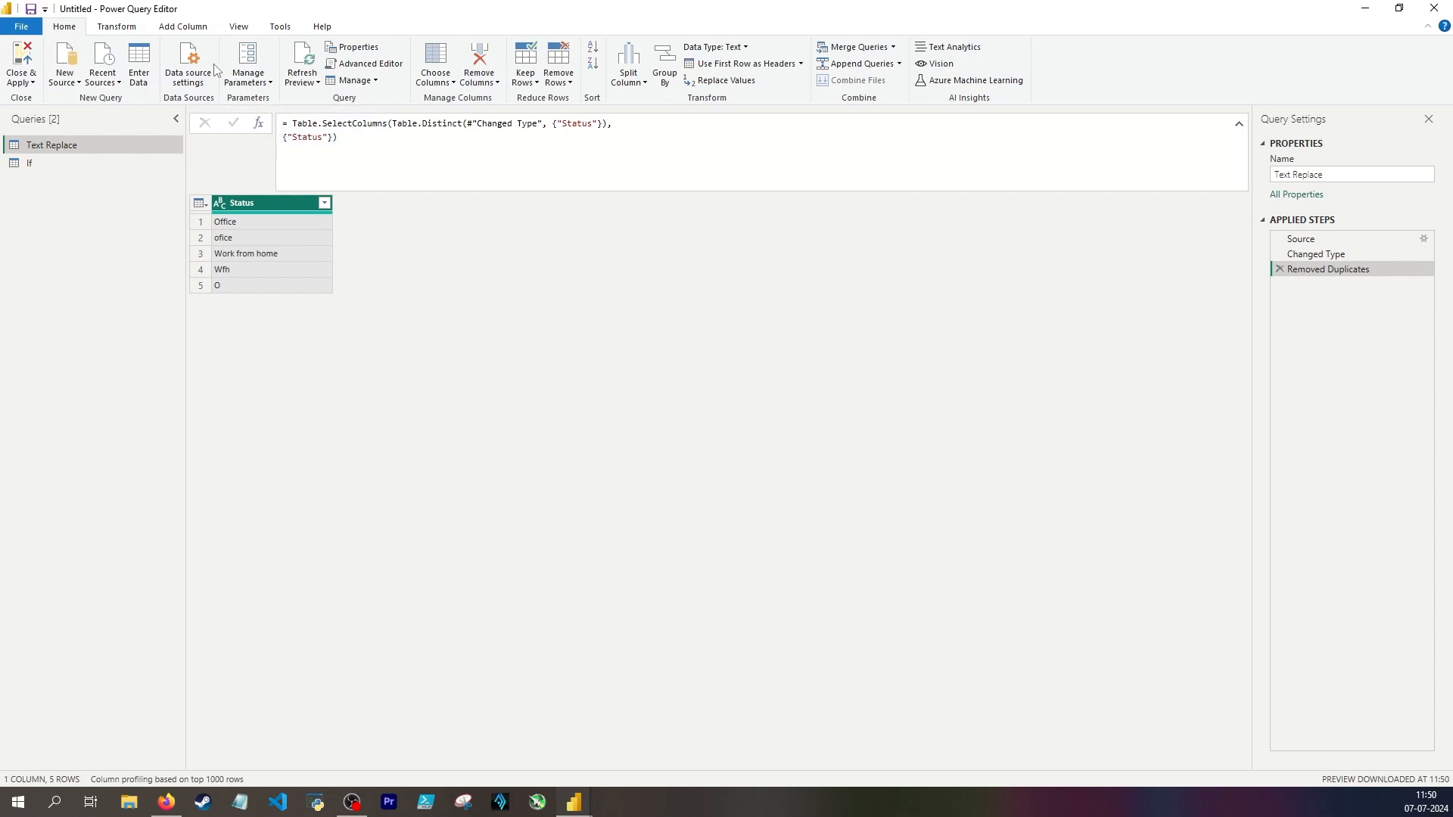
left_click(139, 72)
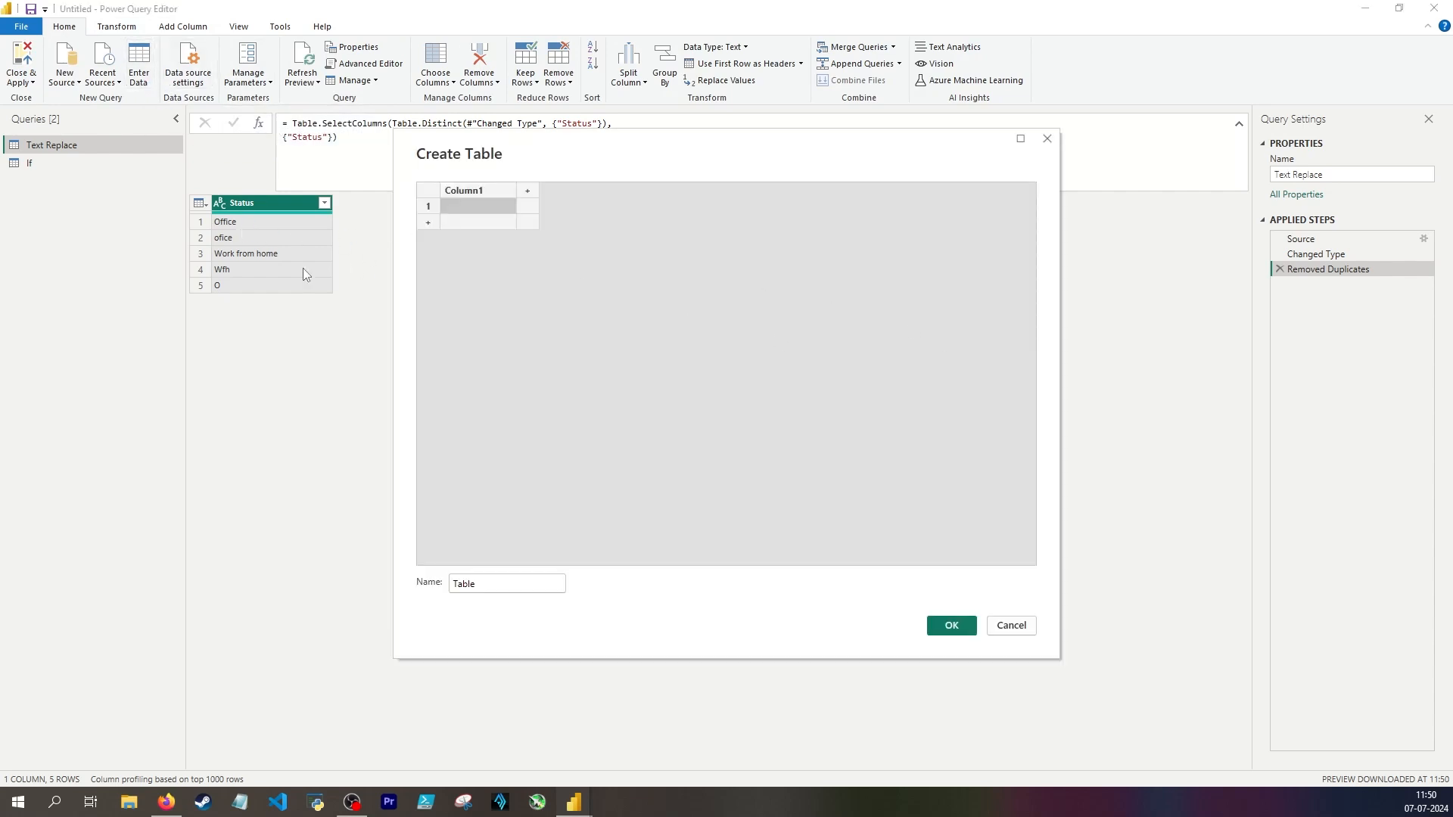
left_click(488, 207)
type("ofice")
key("Return")
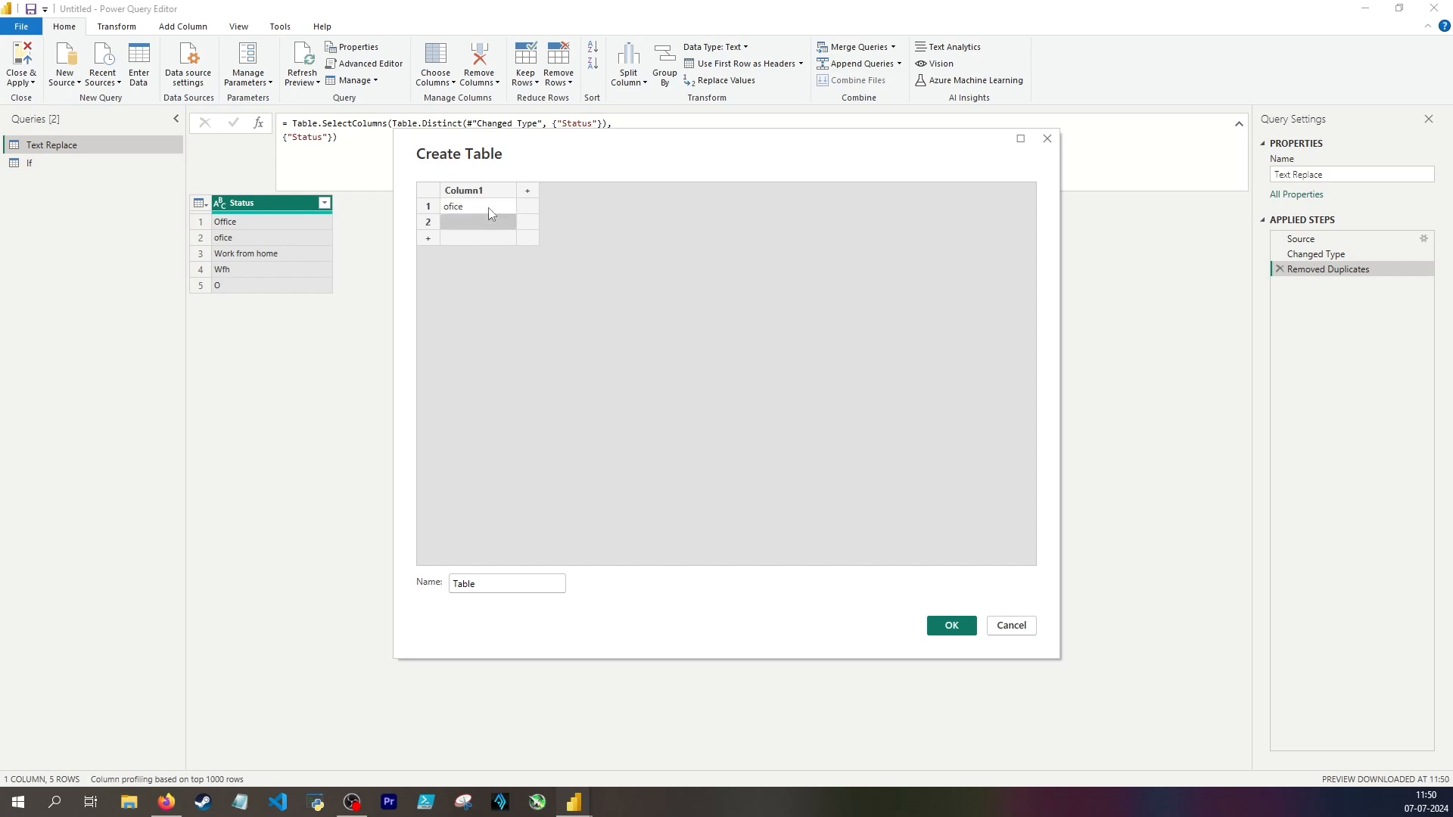
type("Work from home")
key("Return")
type("O")
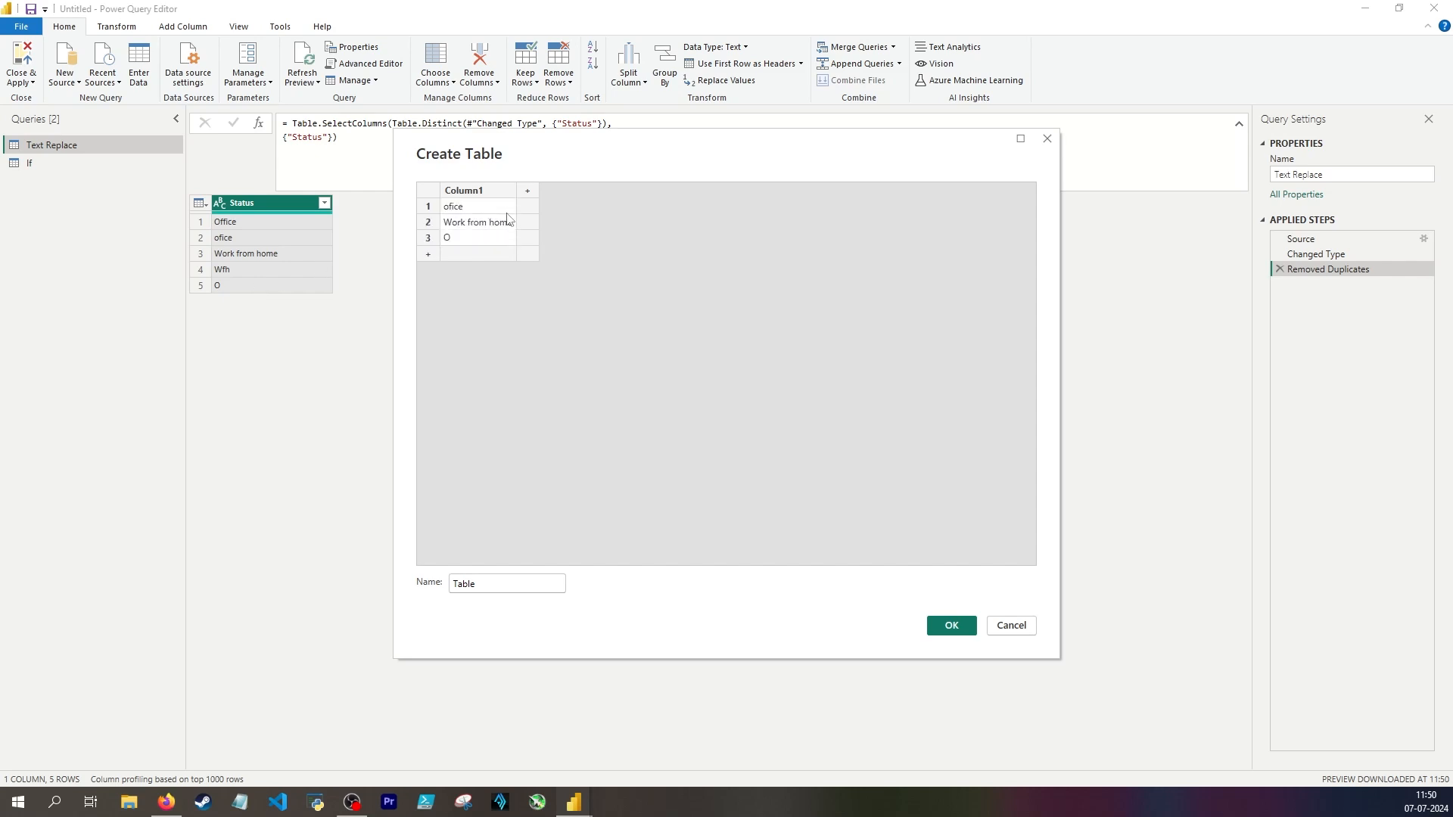
Step: Rename the first column Old status and add a New status column with Office in the first row
double_click(484, 192)
key("BackSpace")
type("O")
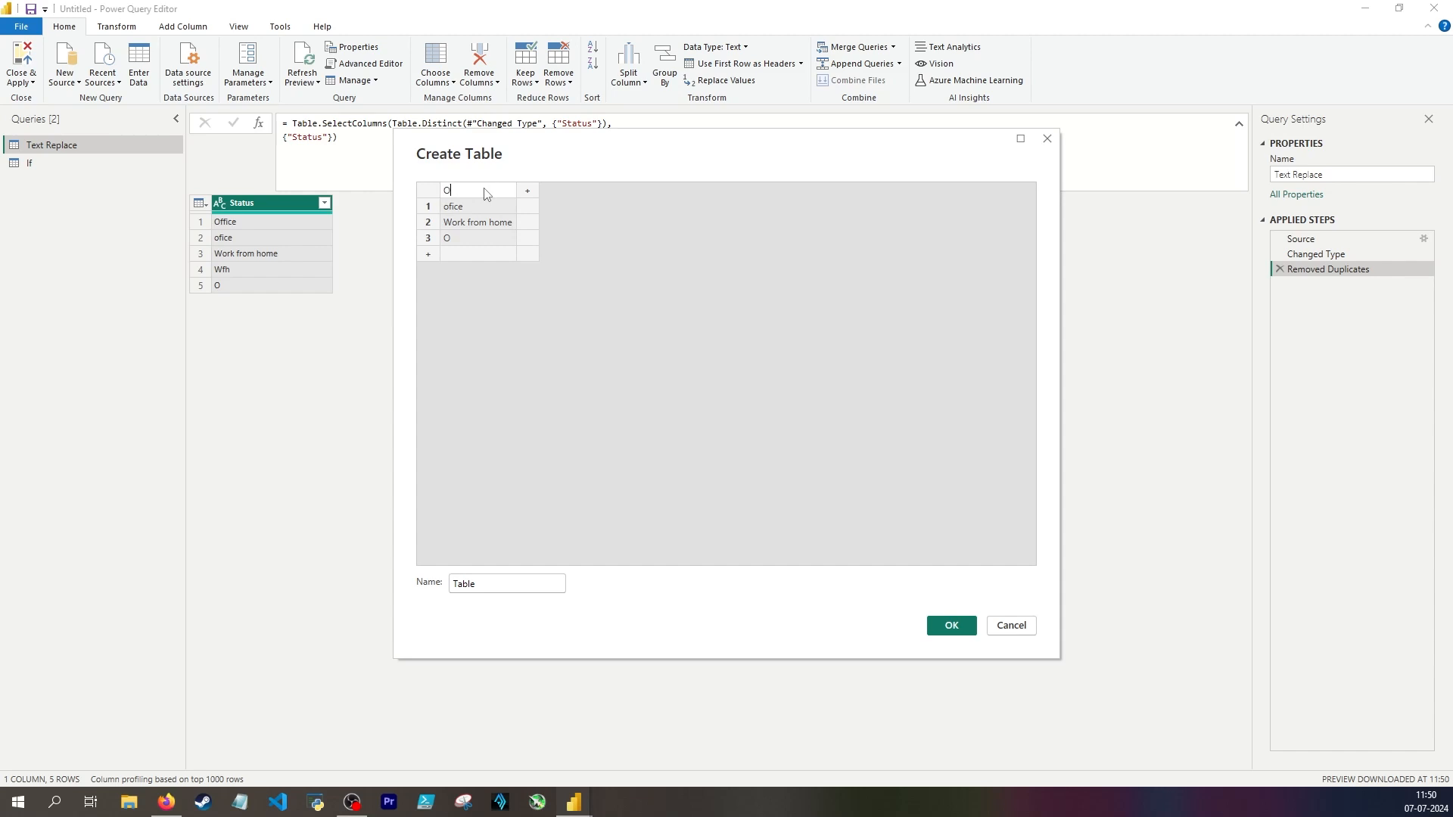
type("ld status")
left_click(527, 190)
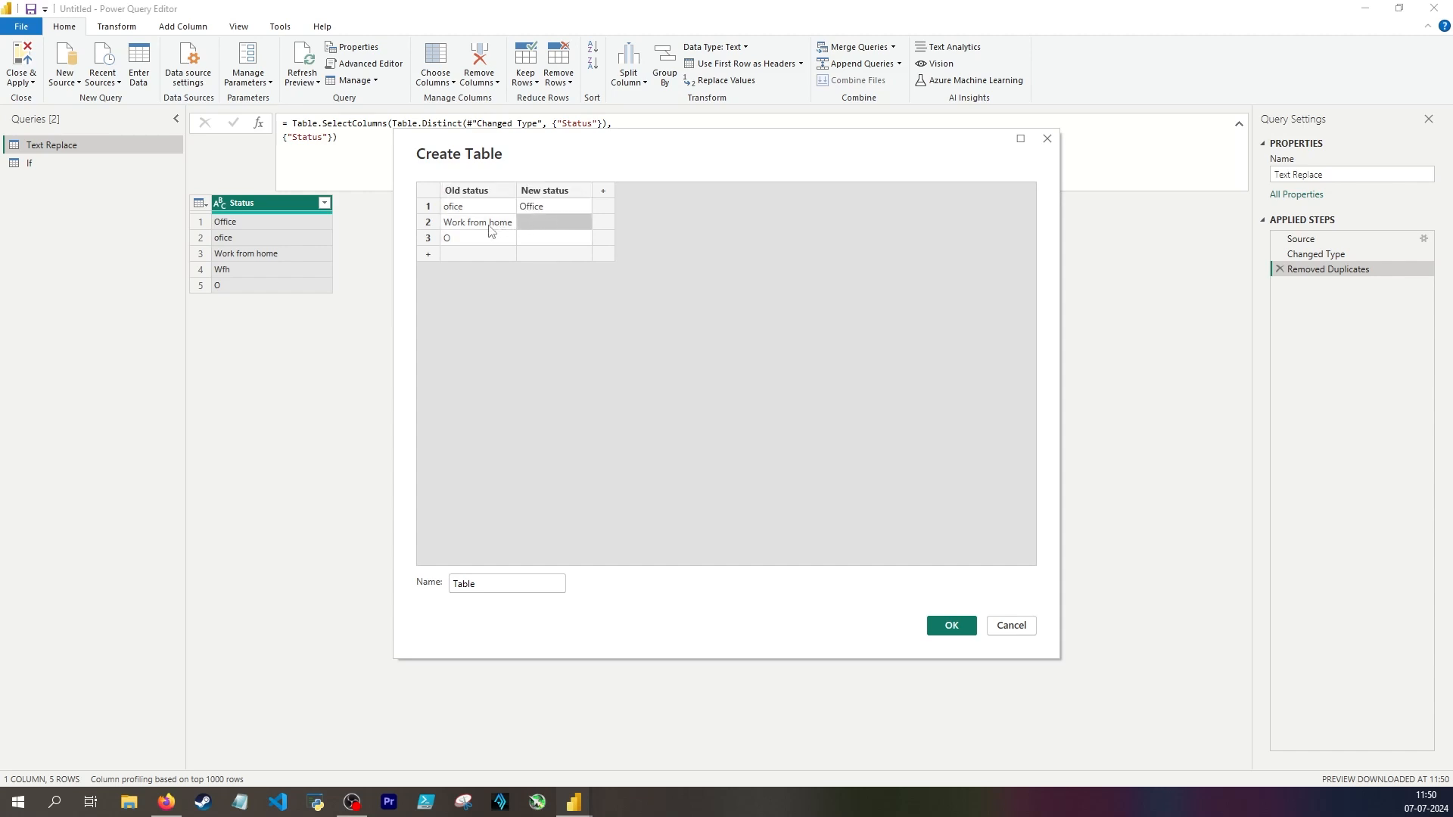
Step: Replace the second row's Old status entry with Wfh
left_click(488, 225)
type("Wfg")
key("BackSpace")
type("yh")
left_click(466, 238)
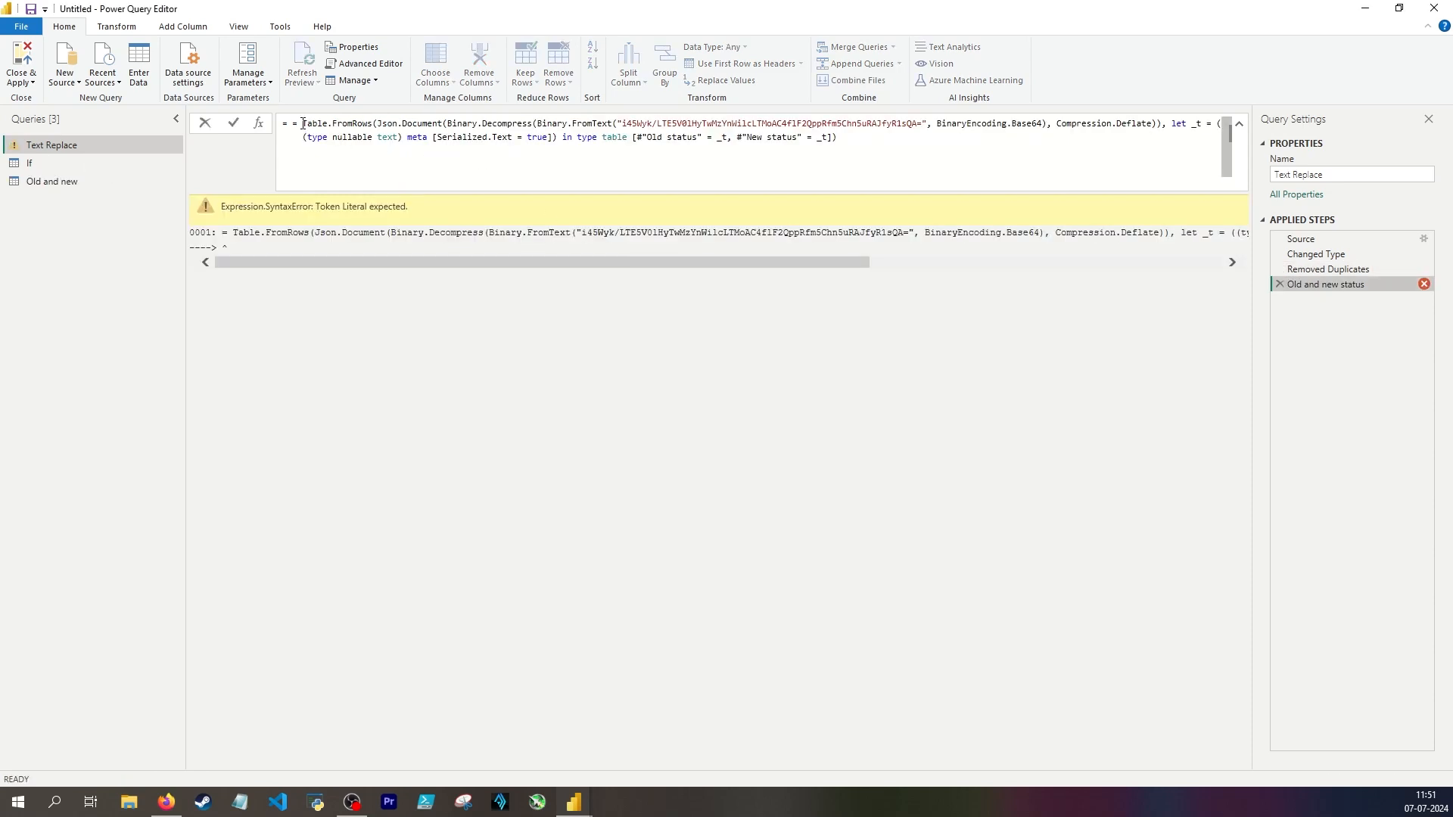
Step: Remove the duplicate equals sign from the Old and new status step's formula and apply it
left_click(304, 124)
key("BackSpace")
key("BackSpace")
key("BackSpace")
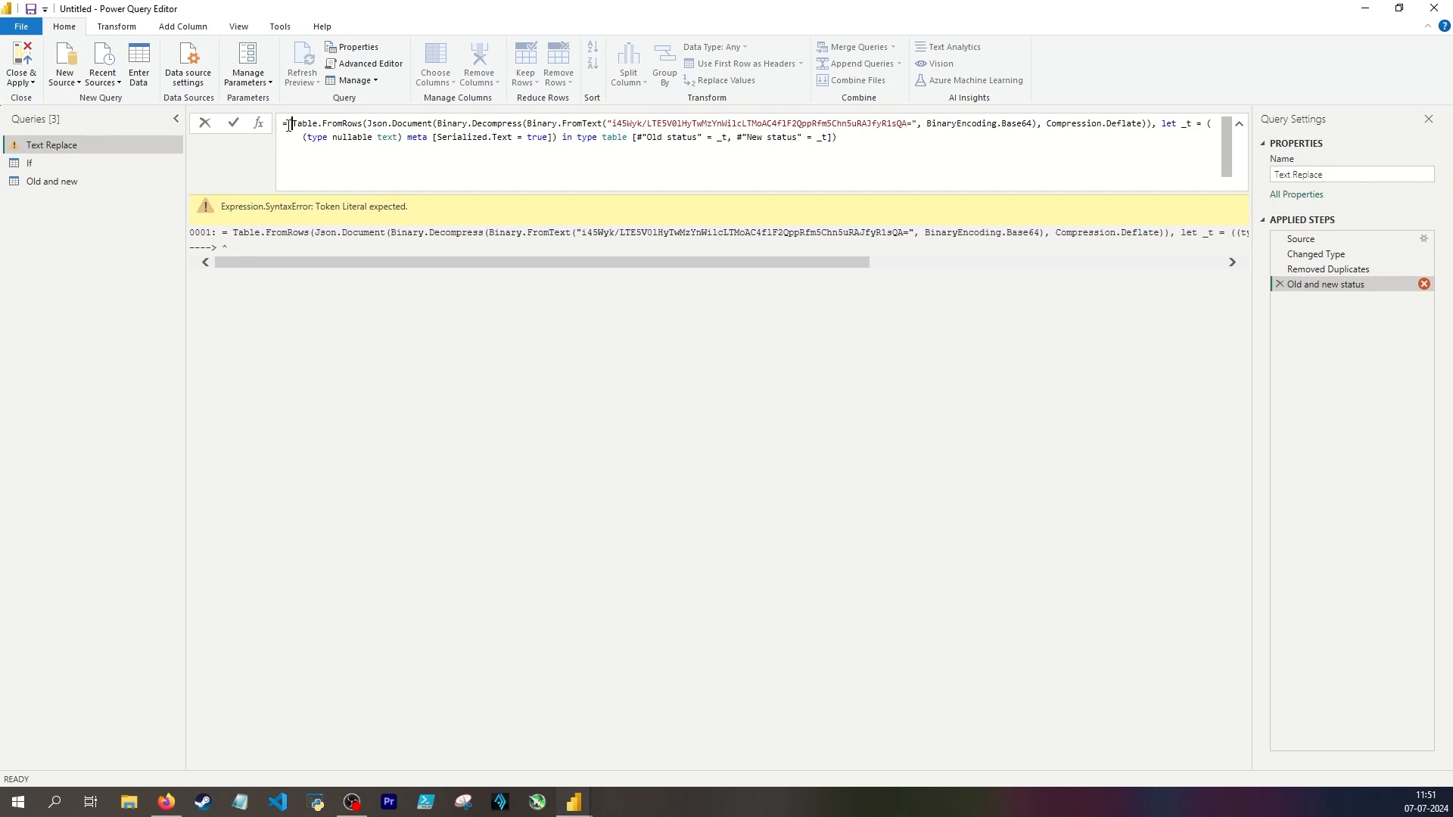
key("Return")
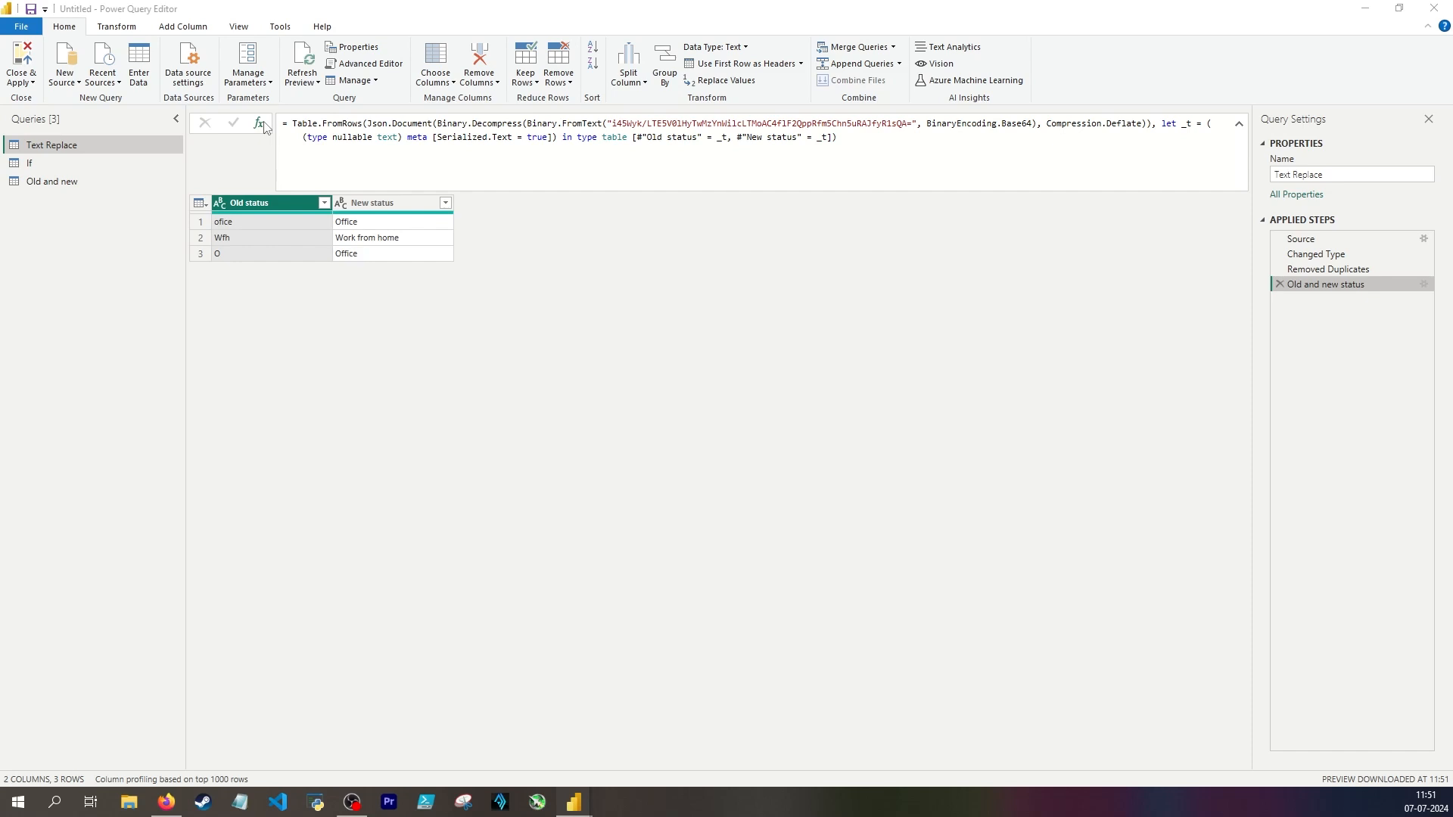
Step: Add a ListZip step that combines the Old status and New status columns of #"Old and new status" with List.Zip
left_click(260, 123)
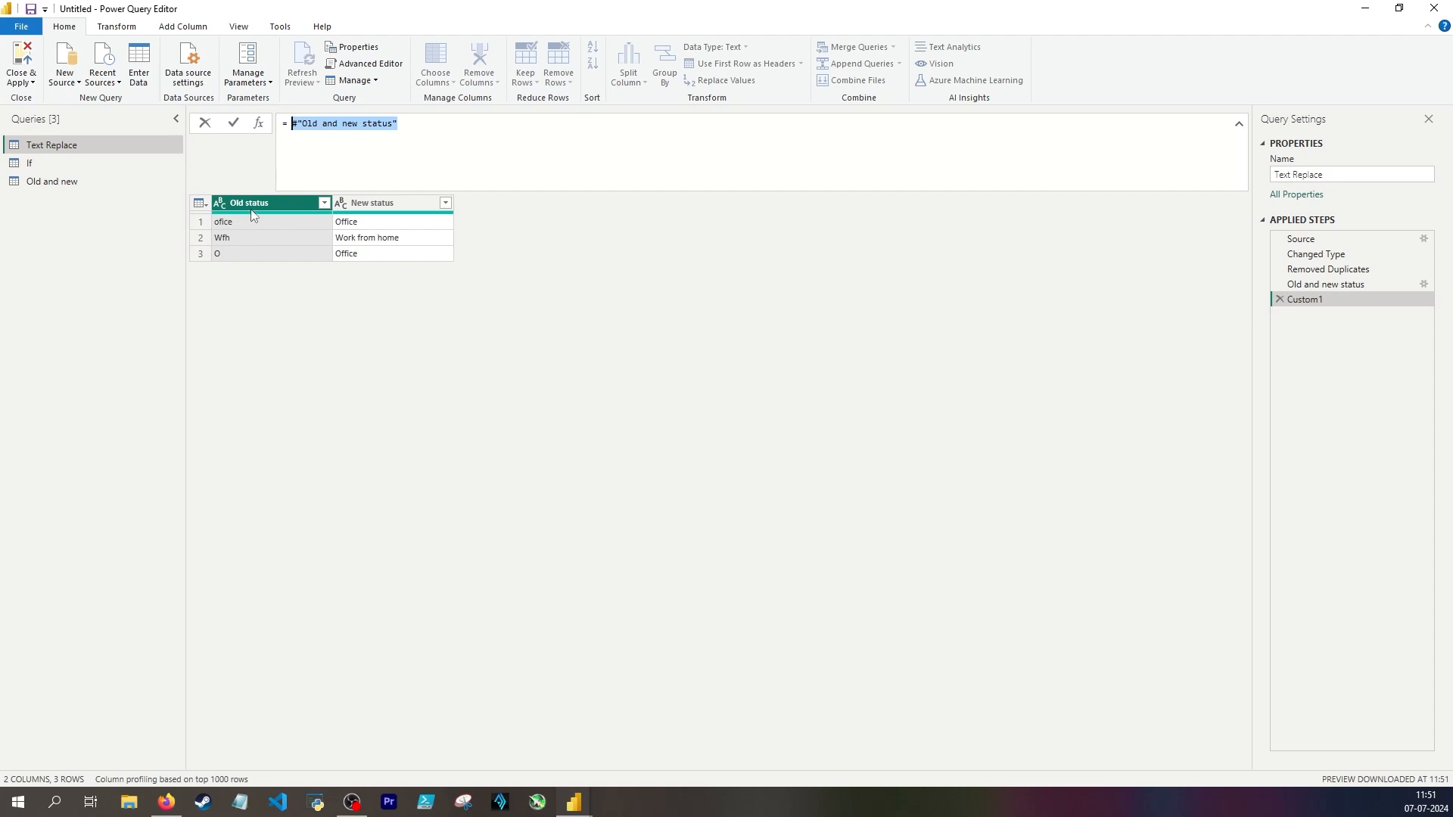
key("BackSpace")
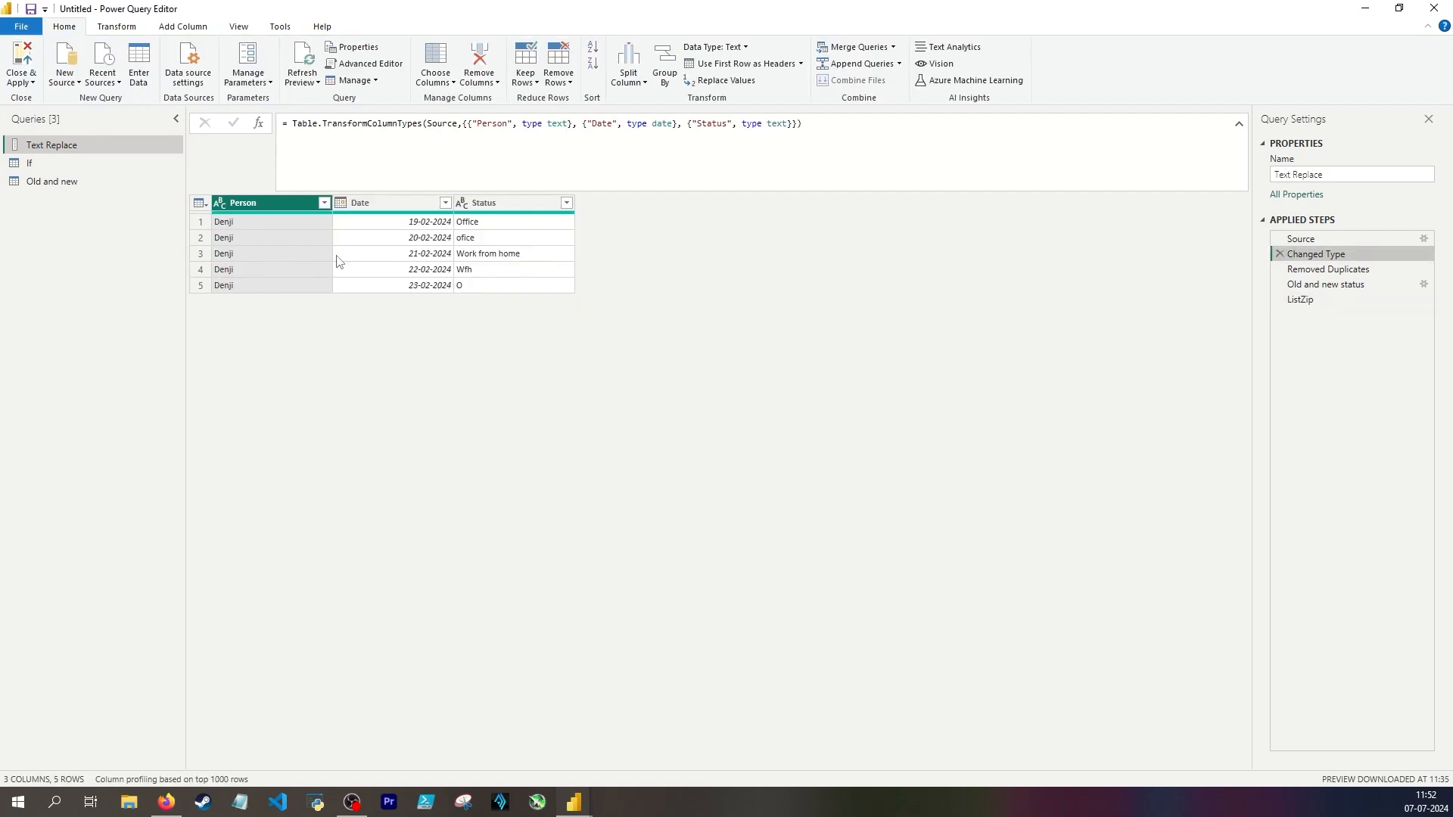
Step: Add a custom step after ListZip and set its formula to #"Changed Type"
left_click(504, 237)
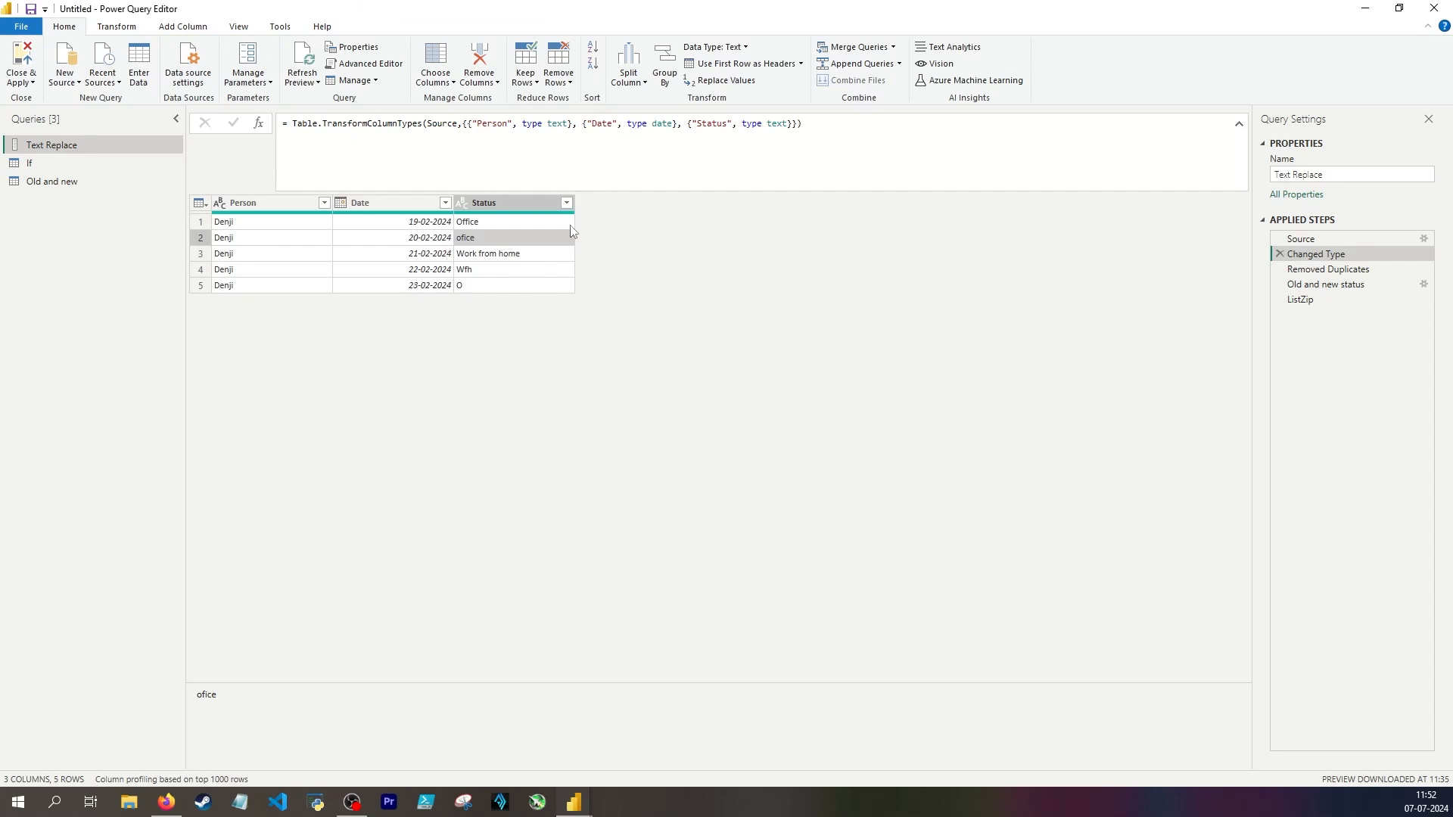
left_click(497, 206)
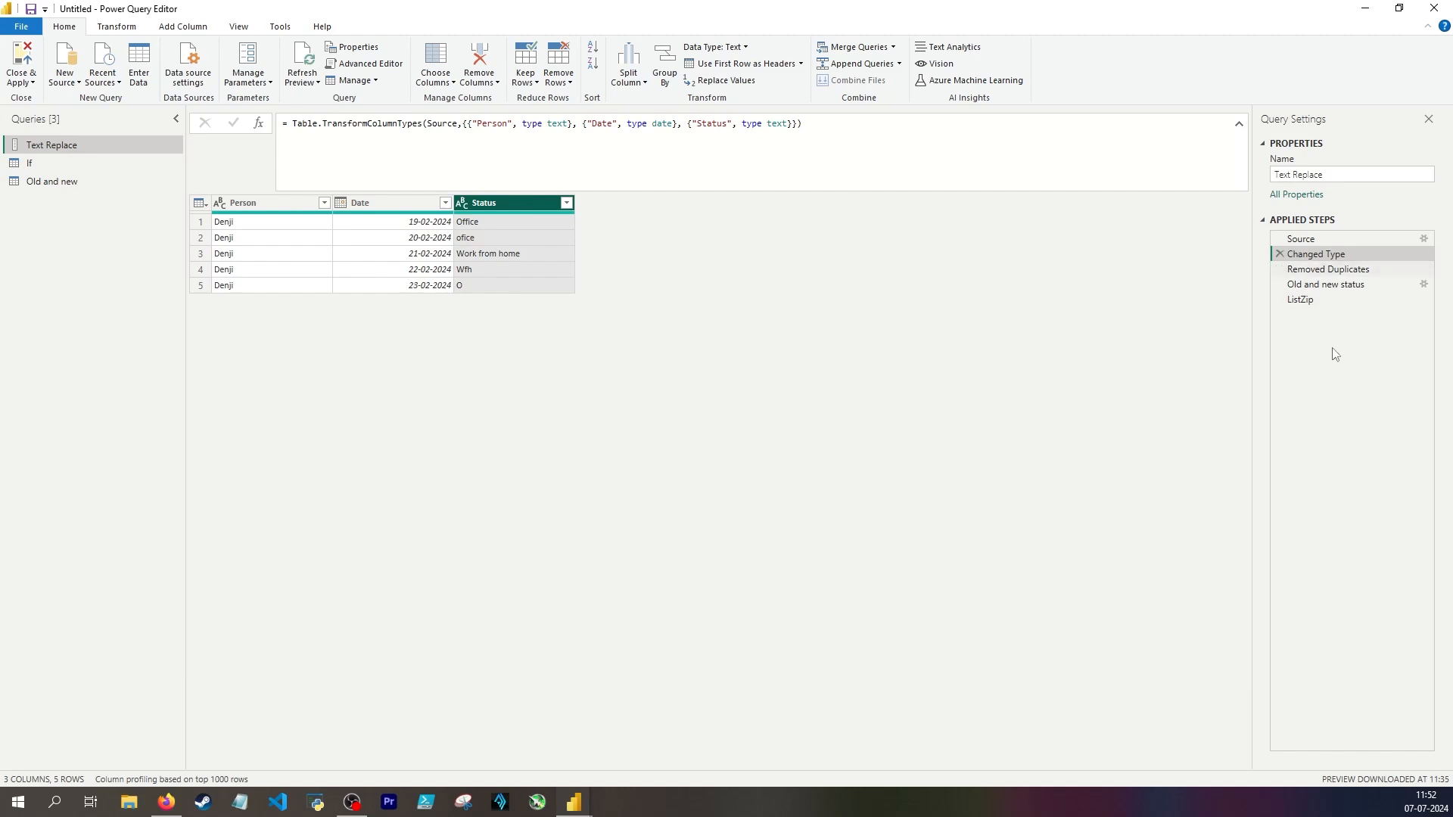
left_click(1300, 300)
left_click(258, 123)
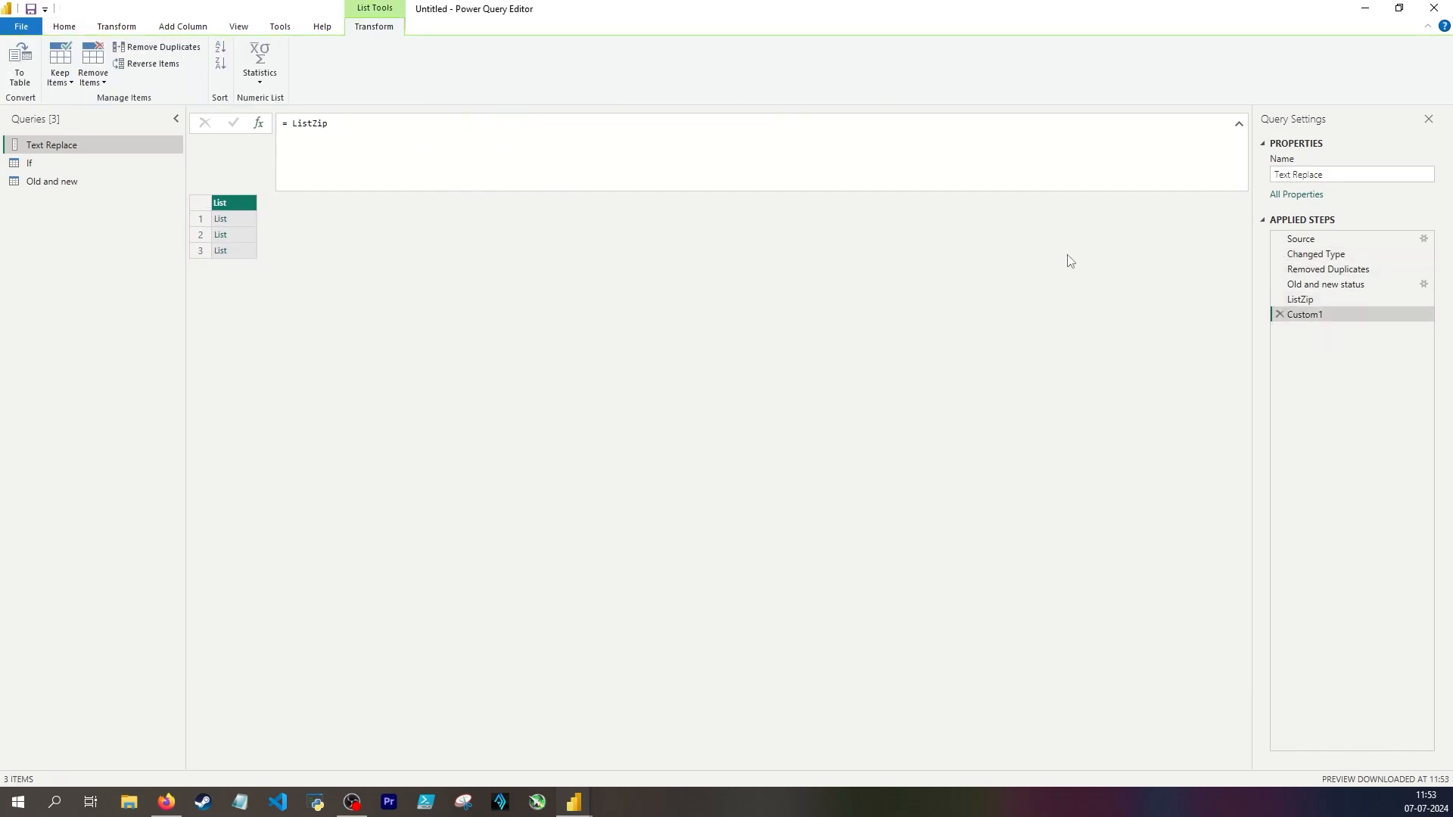
left_click(1311, 255)
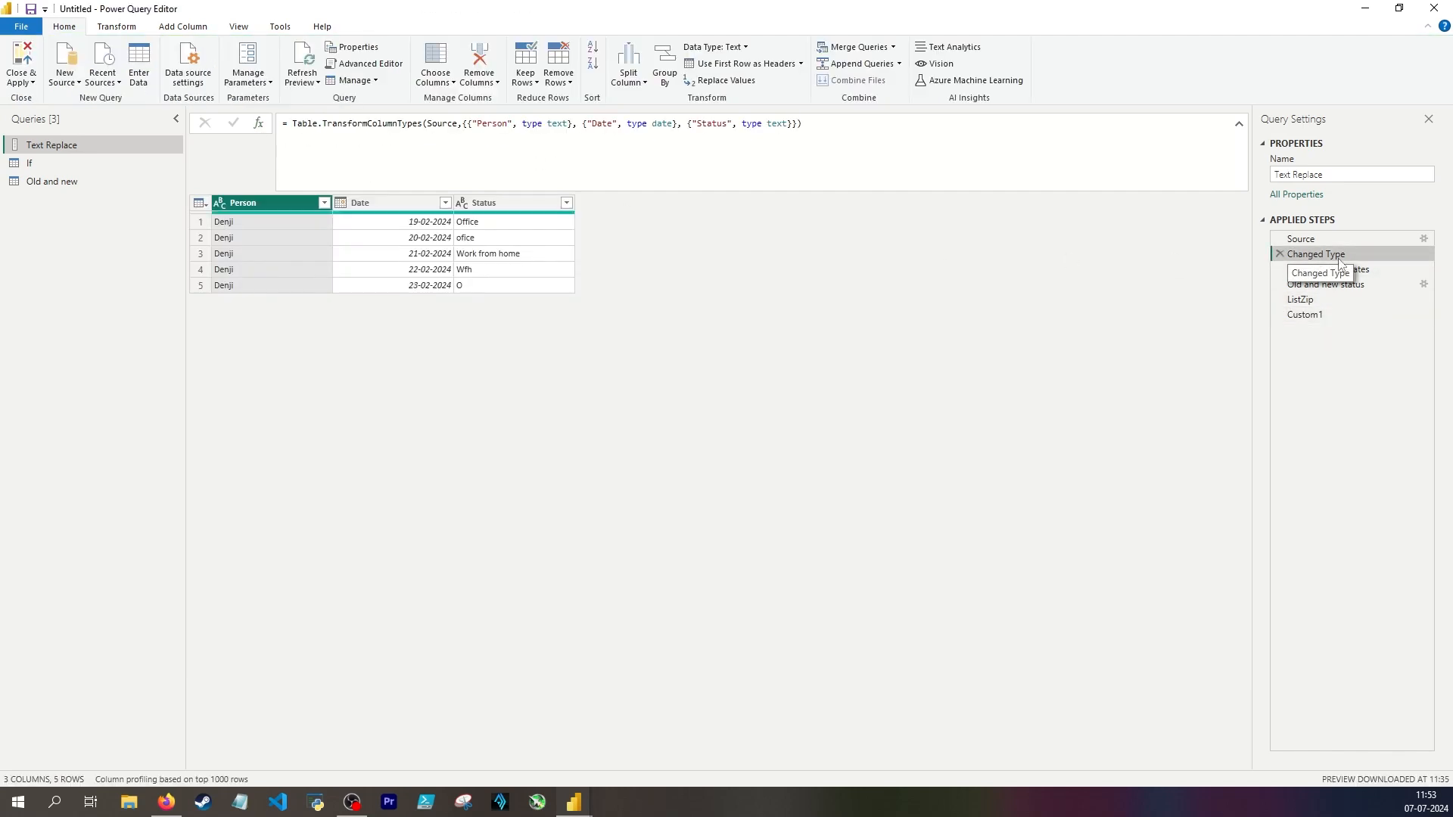
left_click(1333, 315)
double_click(294, 127)
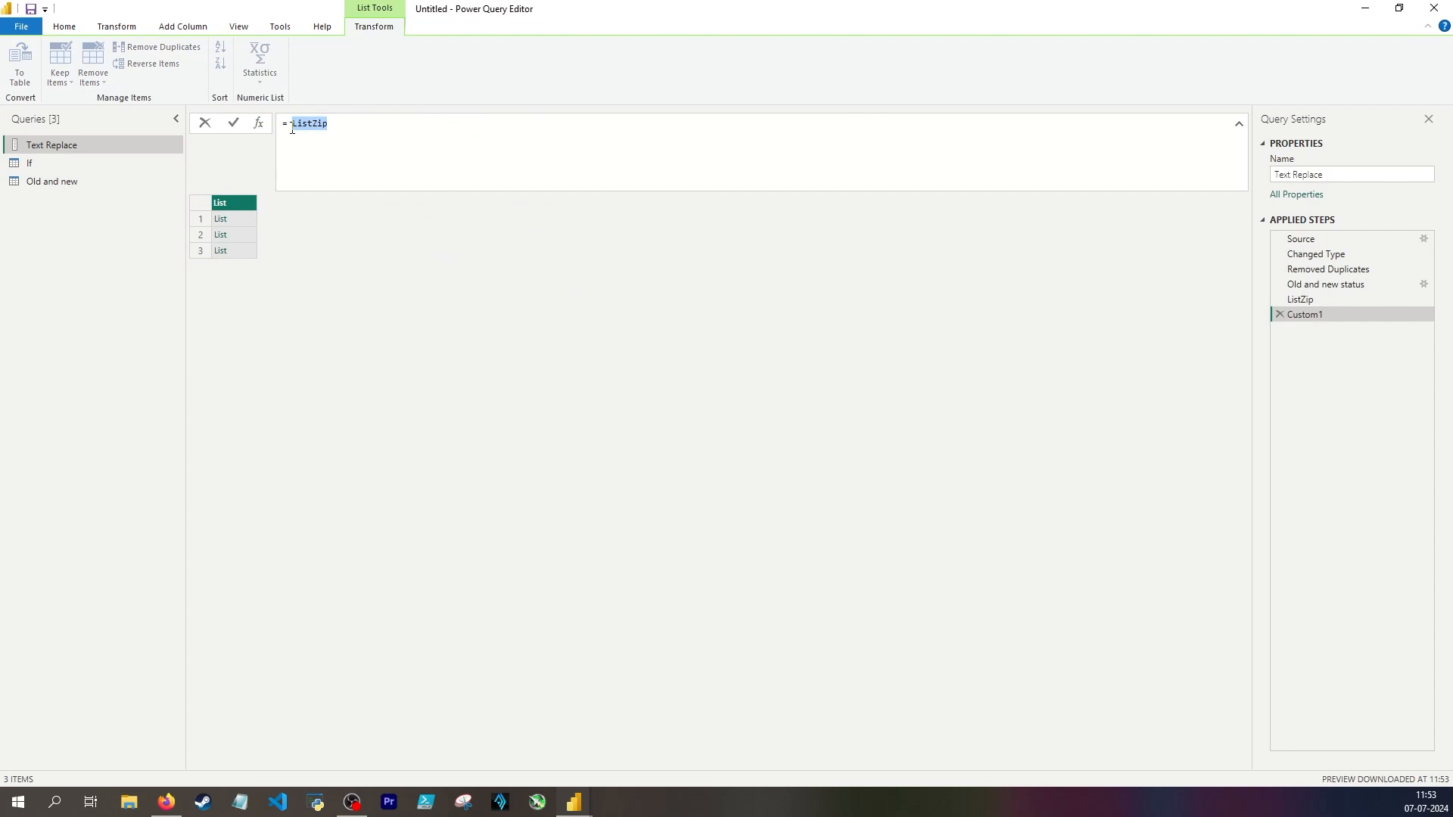
type("#\"Changed Type\"")
key("Return")
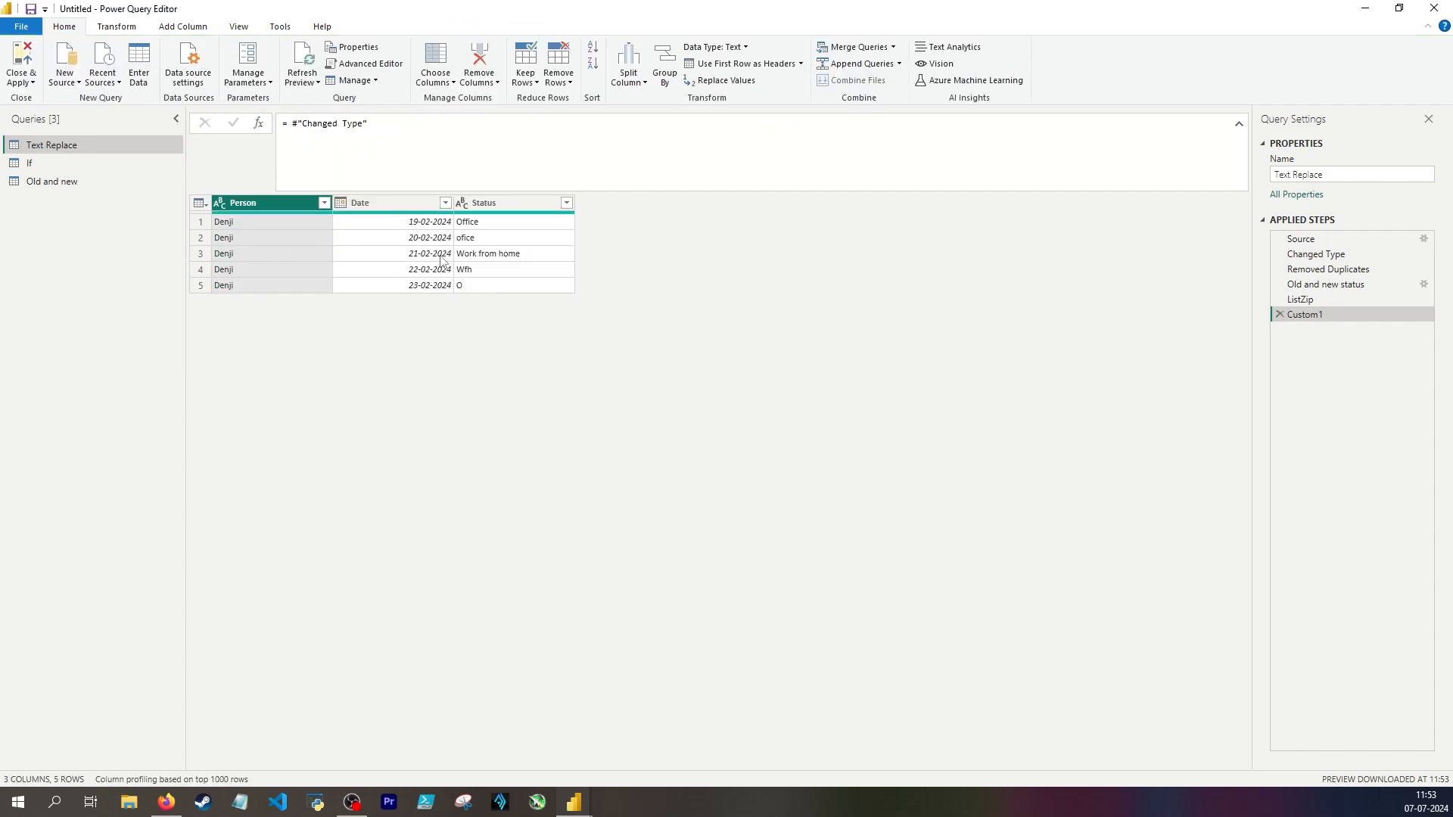
Step: Replace the custom step's formula with a Table.TransformColumns call on #"Changed Type" and open its operations list
left_click_drag(367, 124, 295, 123)
type("Table.TransformColumns")
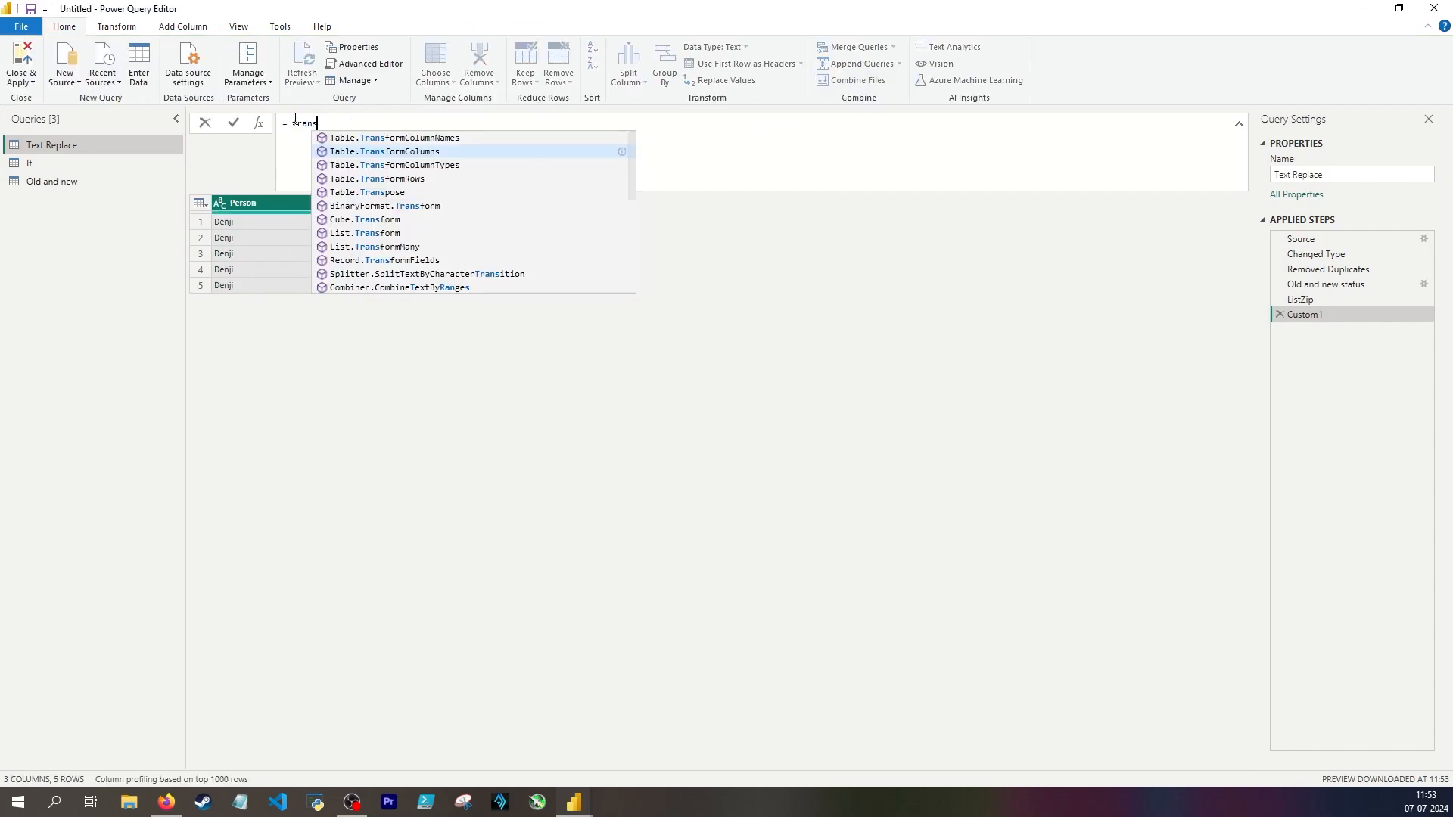
type("(")
key("shift+Return")
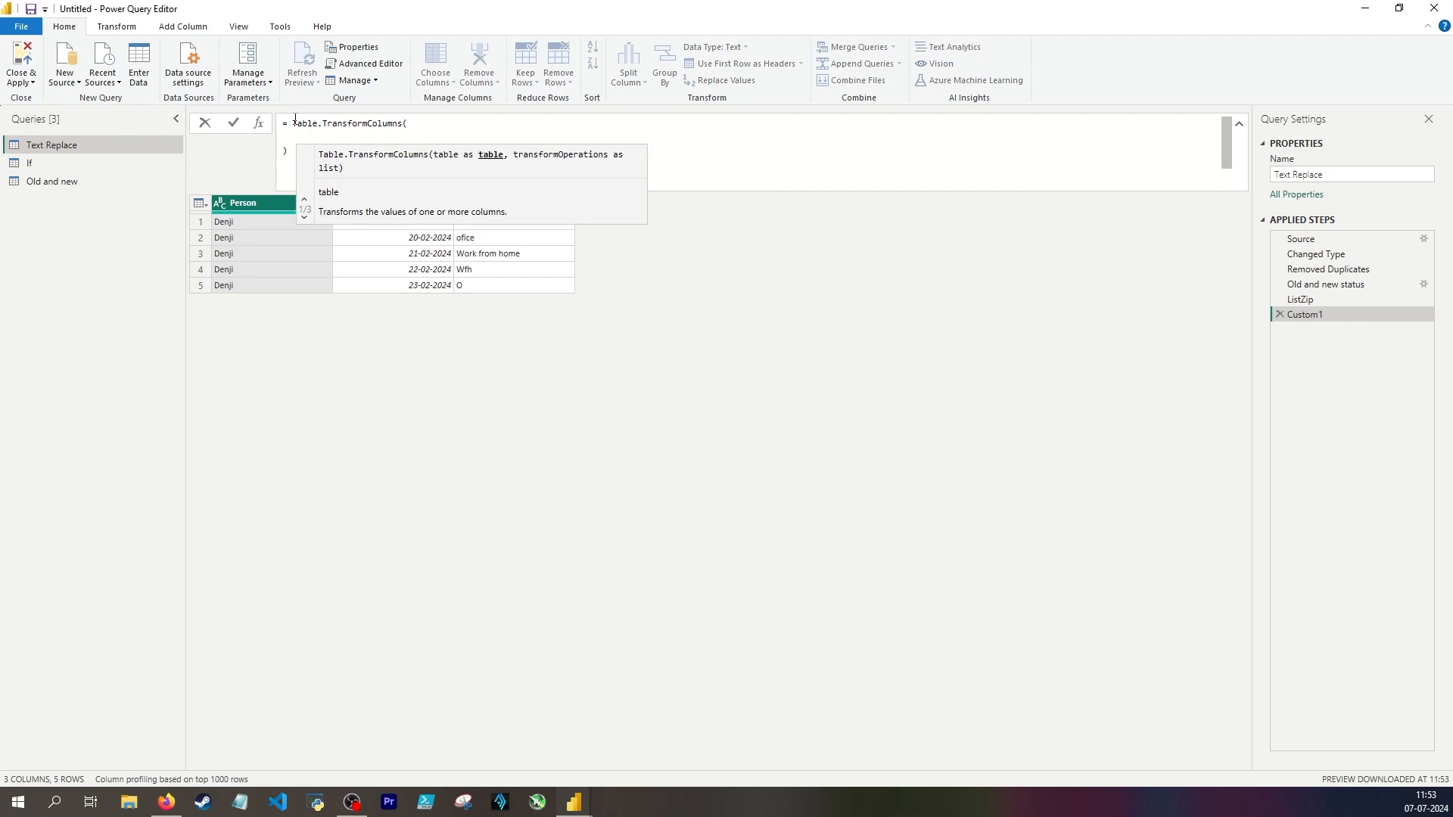
type("#\"Changed Type\",")
key("shift+Return")
type("{")
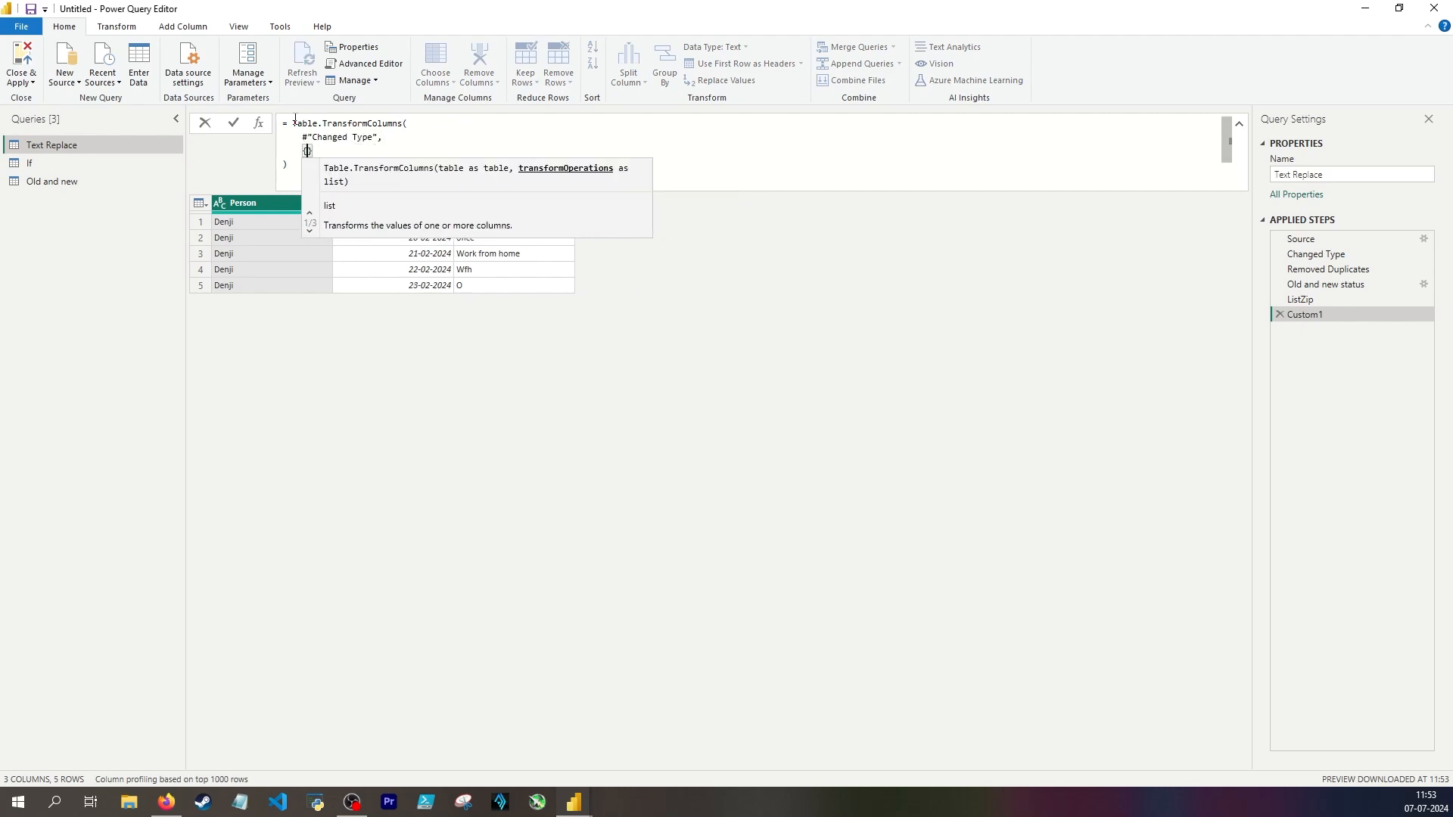
key("shift+Return")
Step: In the operations list, target the "Status" column and start its transformation with each List.Accumulate
left_click(316, 154)
type("\"")
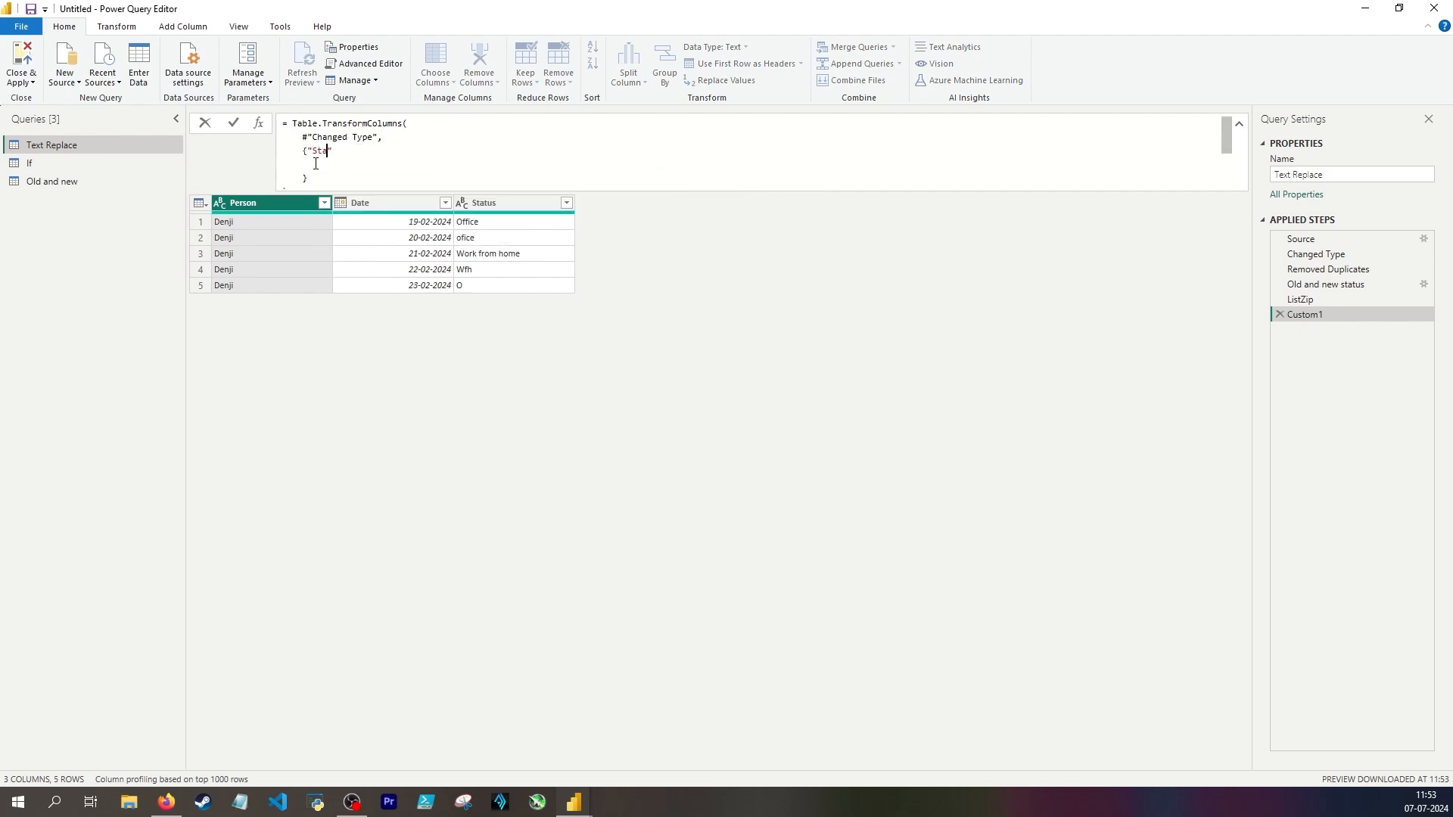
type("Status\",")
left_click(318, 164)
left_click(380, 152)
key("Tab")
type("each List.Accumulate")
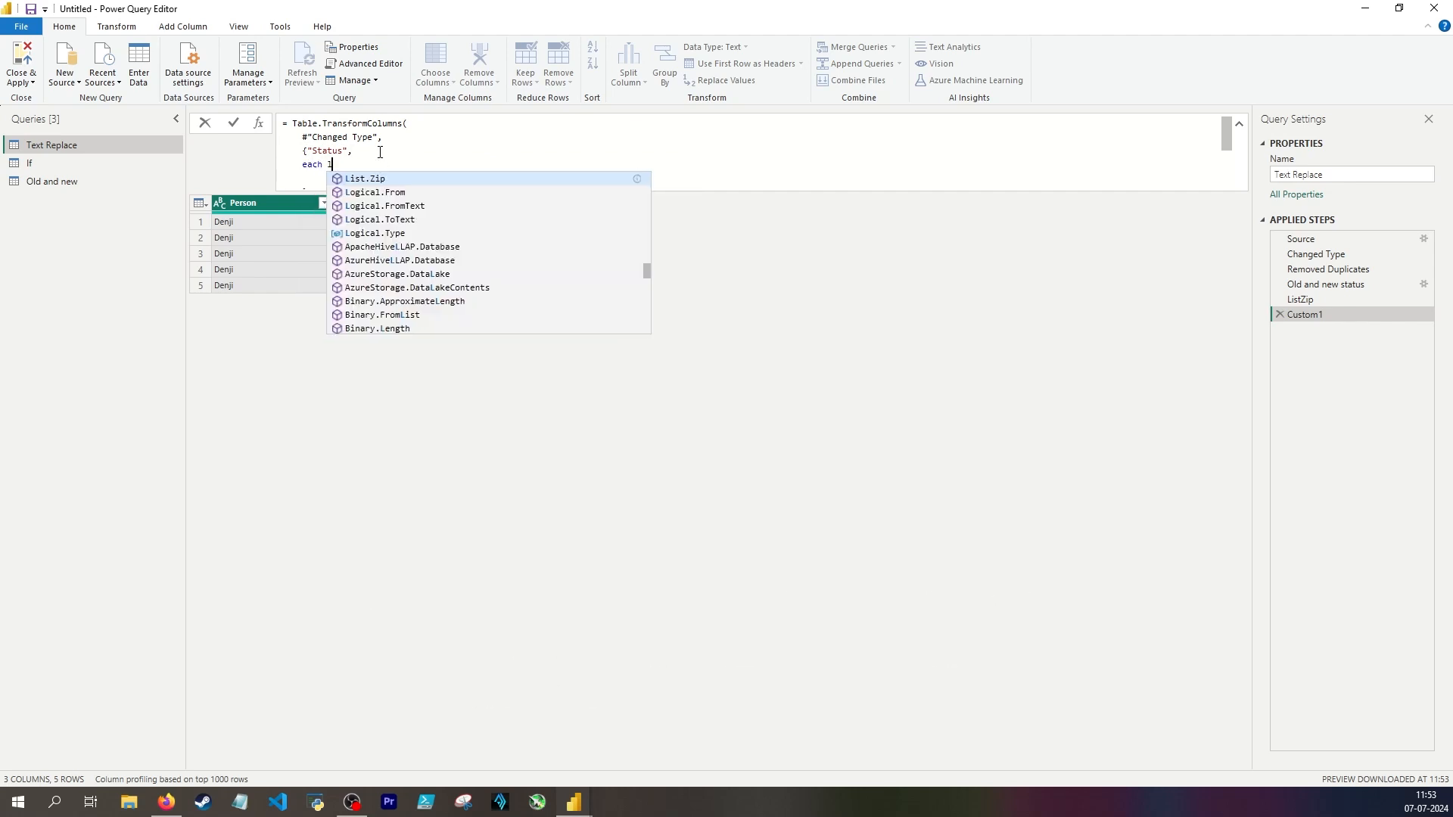
type("(")
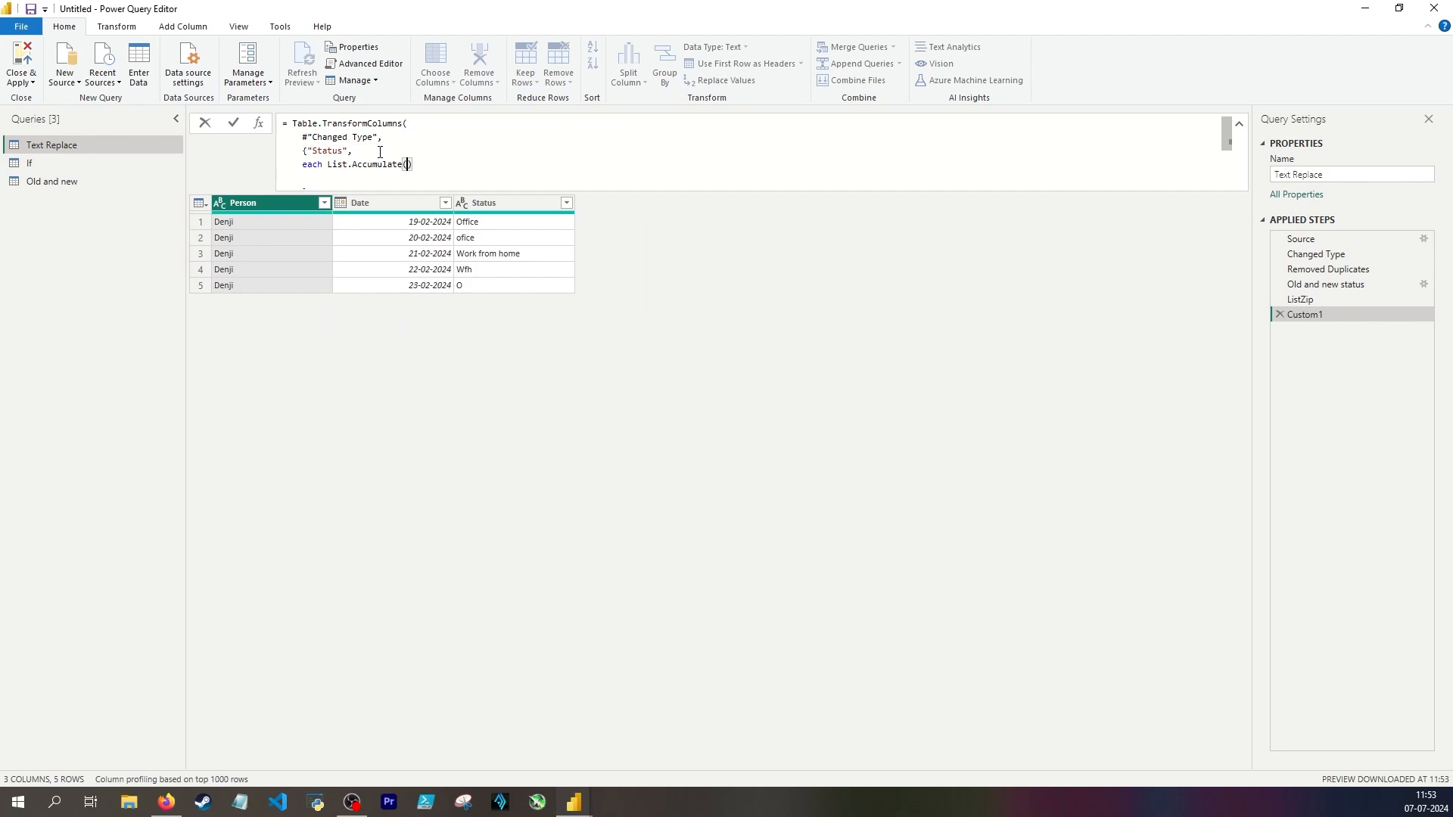
Step: Give List.Accumulate the ListZip step as its list and the underscore (_) as its seed
key("Return")
type("ListZip,")
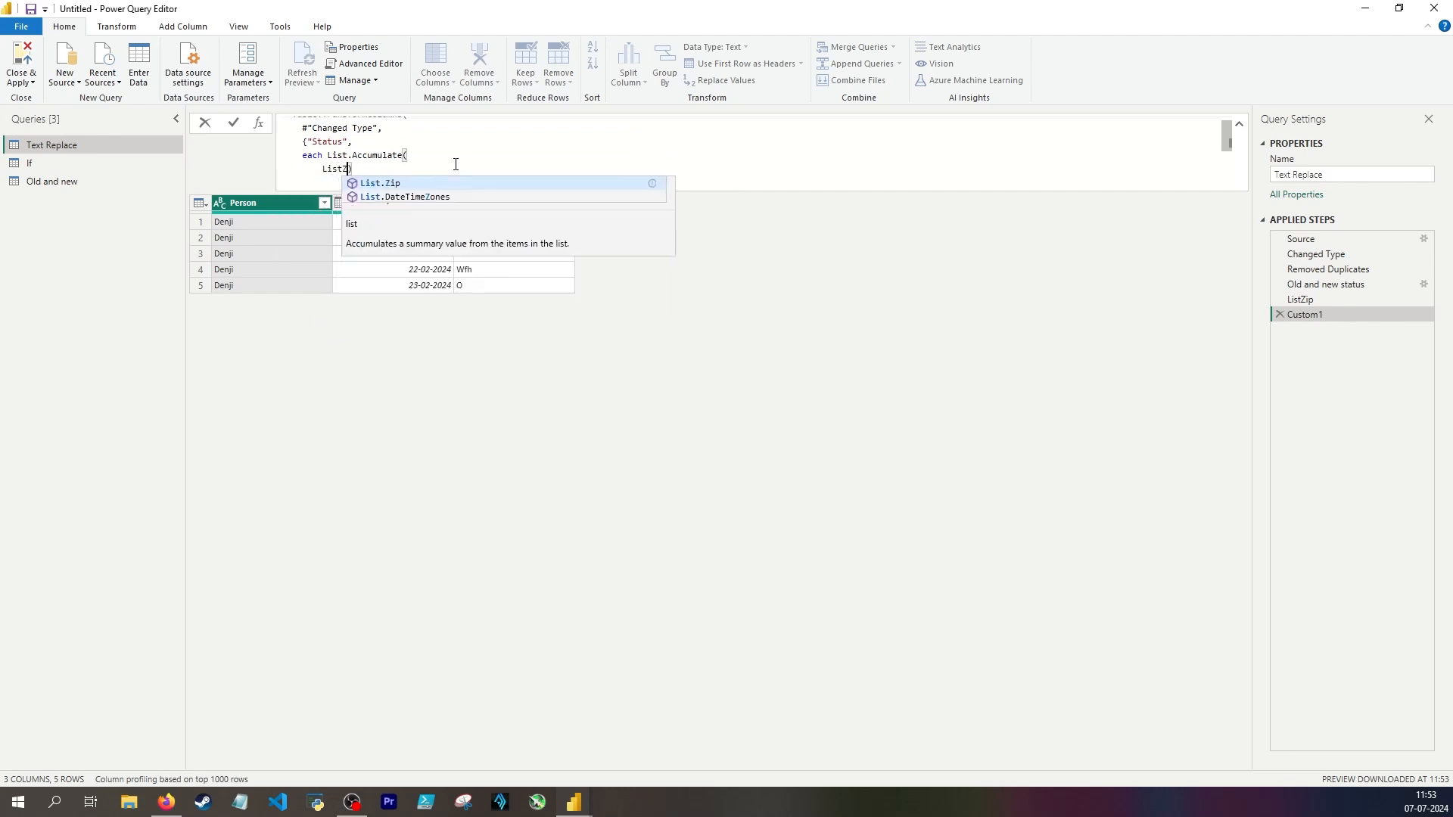
key("Return")
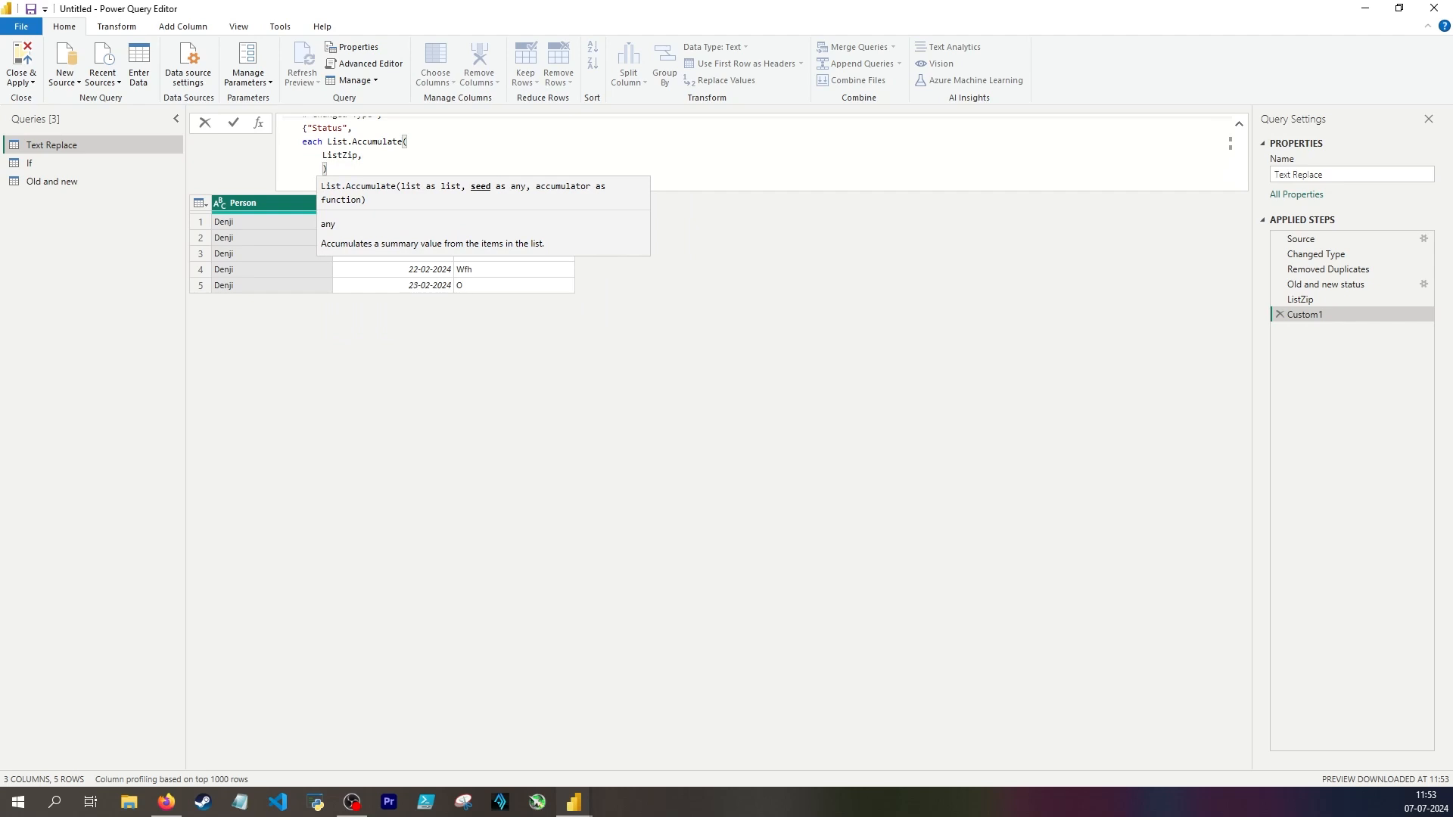
type("_")
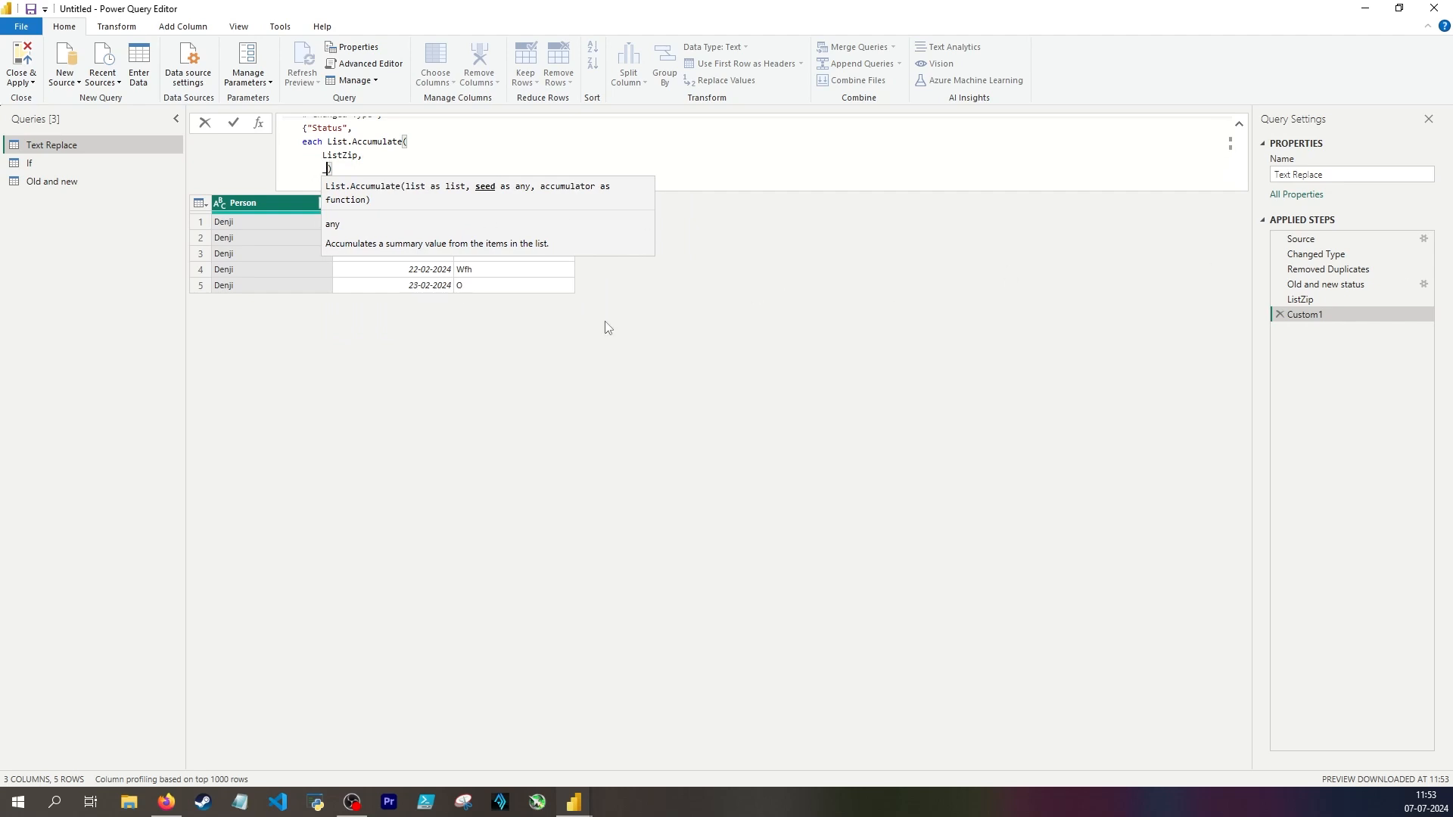
type(",")
key("Return")
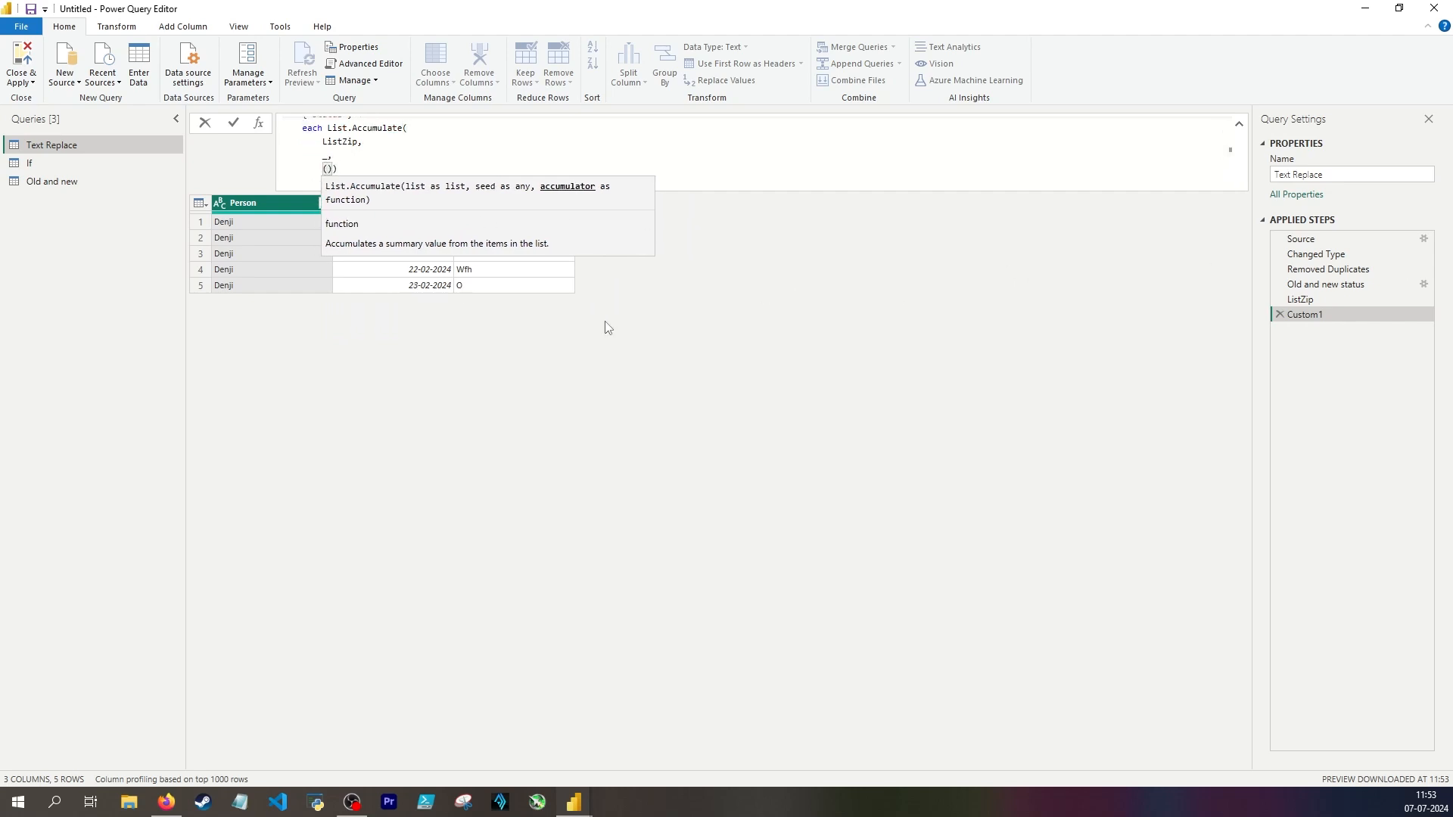
Step: Write the accumulator as a (state, current) function that calls Text.Replace
type("(state, current) => i")
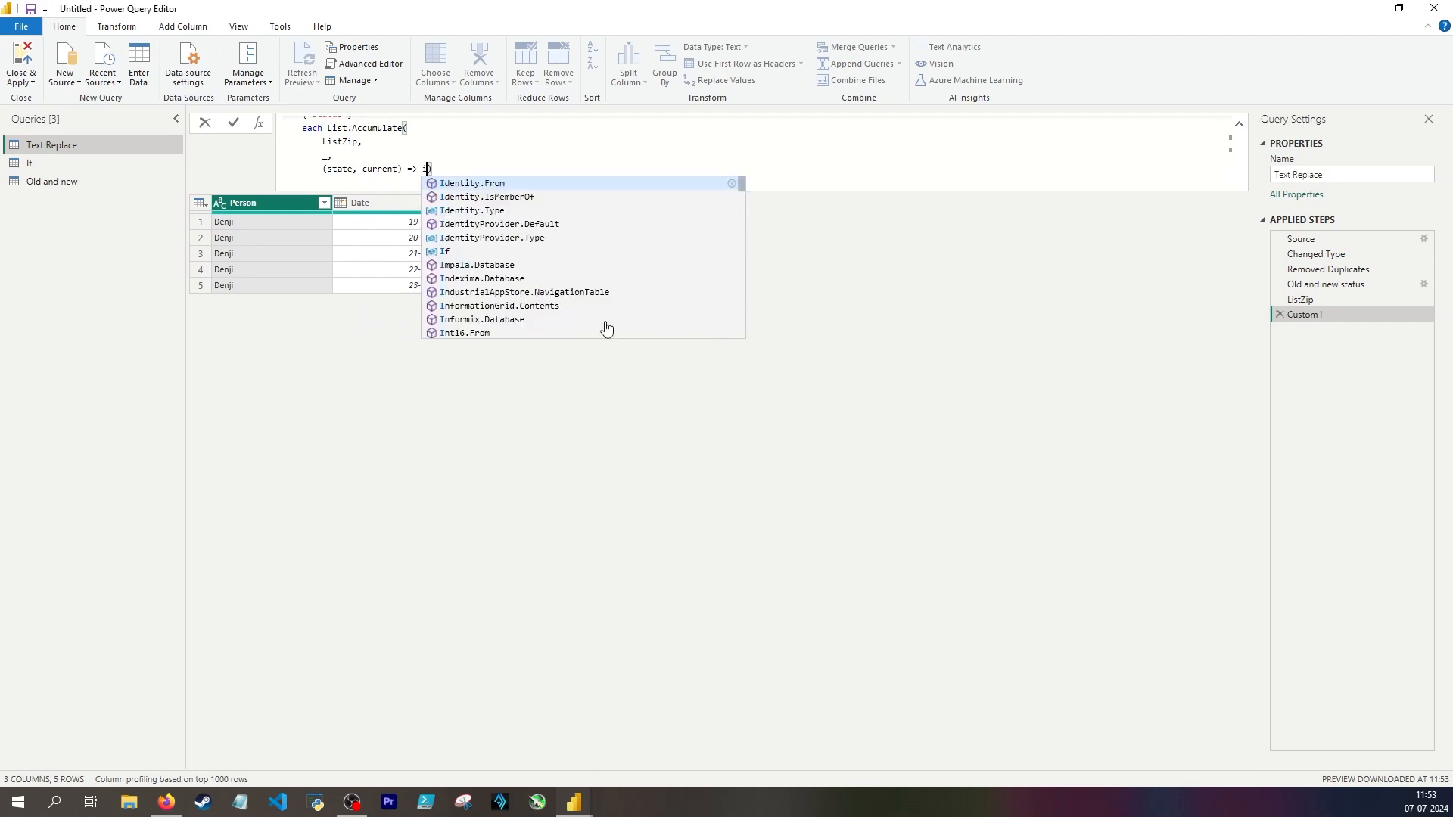
type("extre")
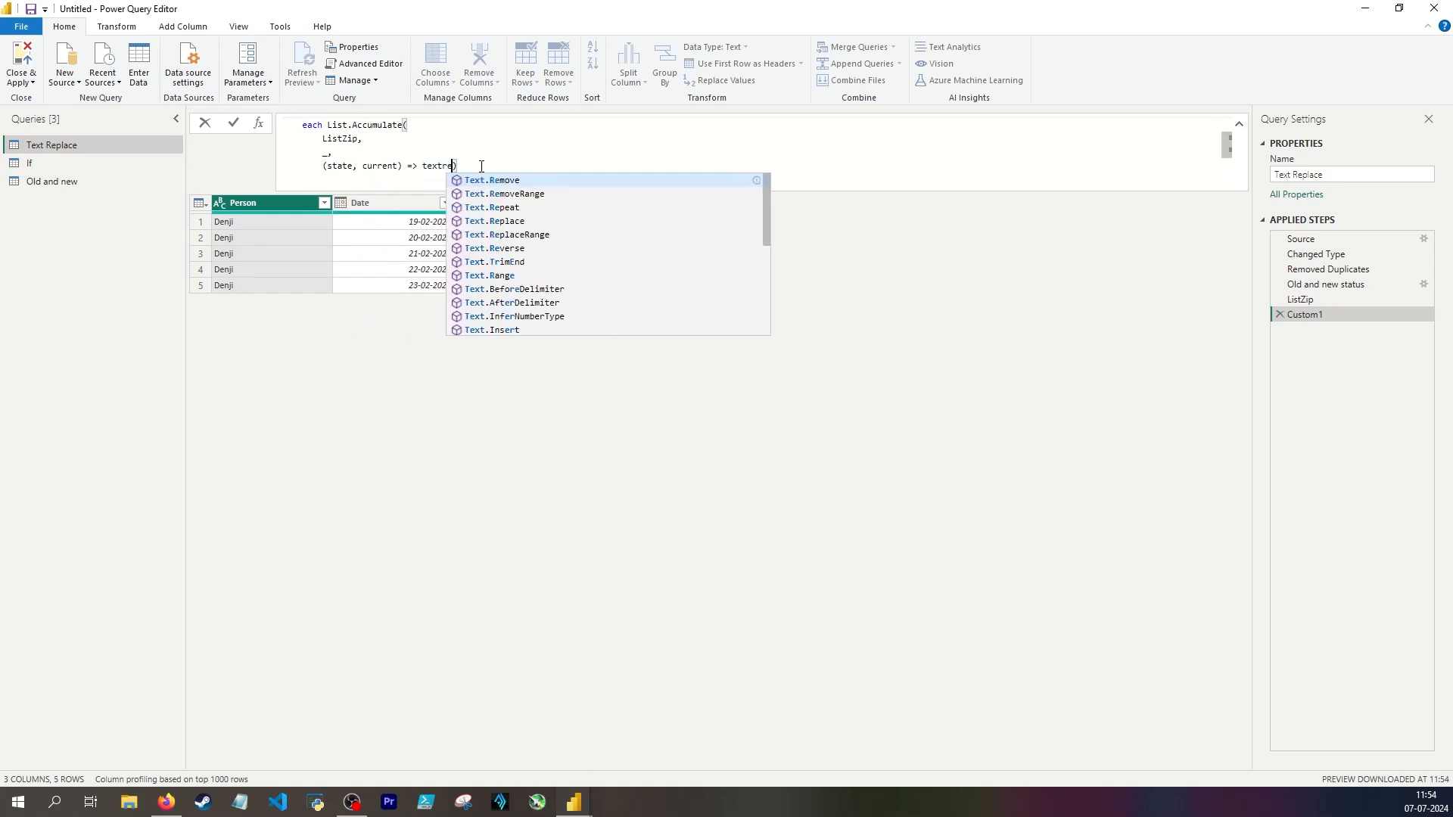
type("p")
key("Tab")
type("(")
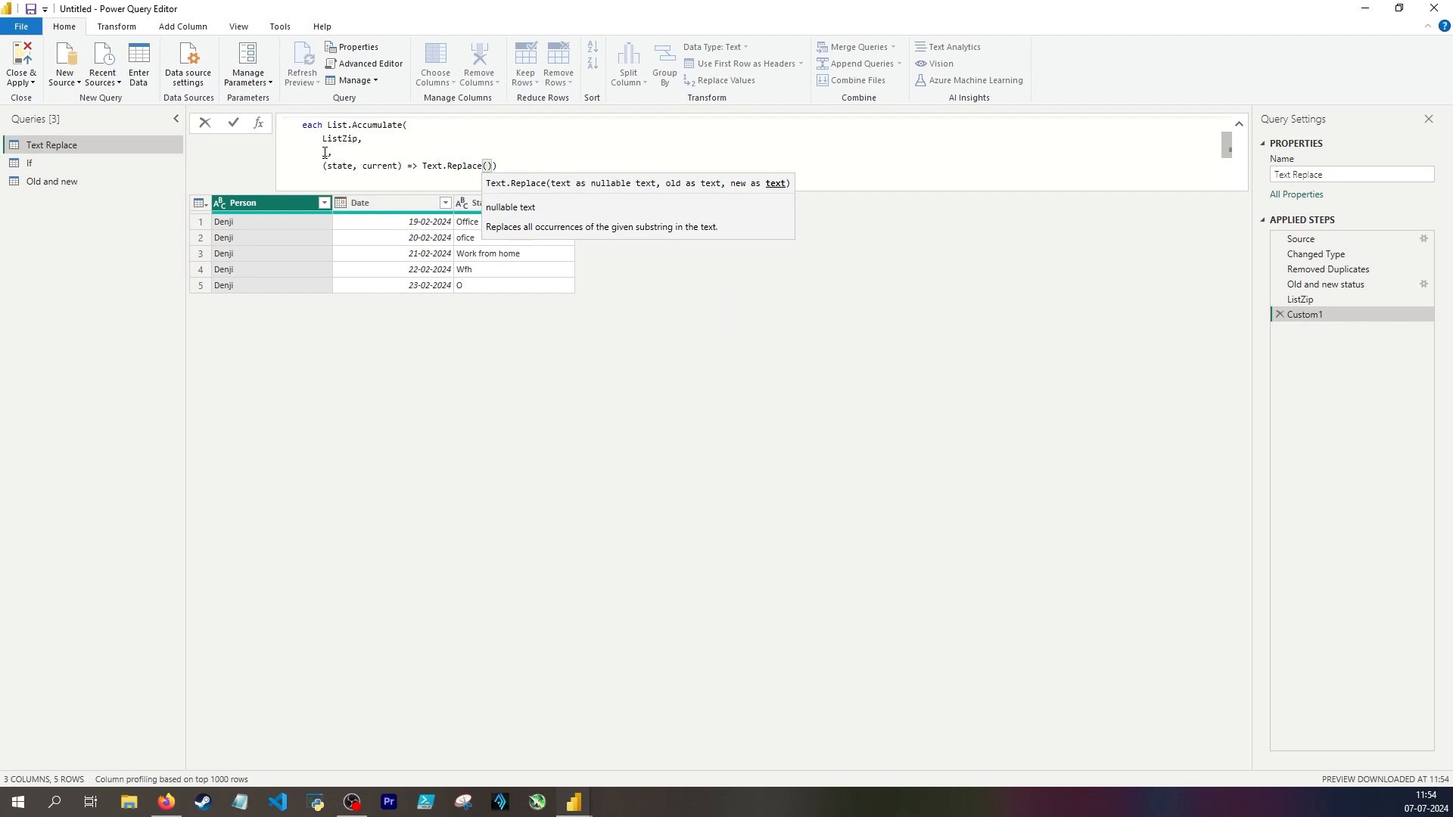
type("sta")
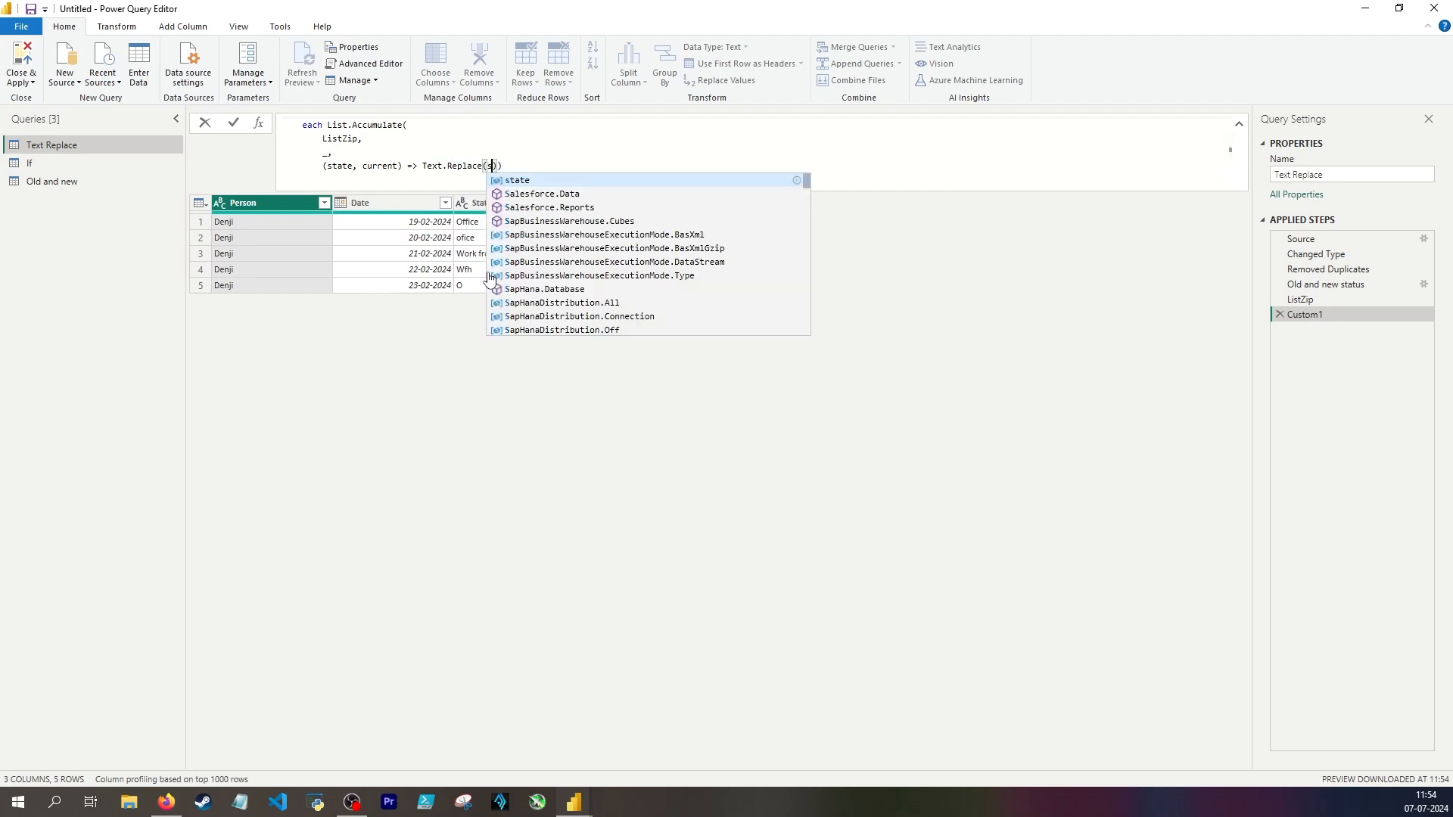
type("te,")
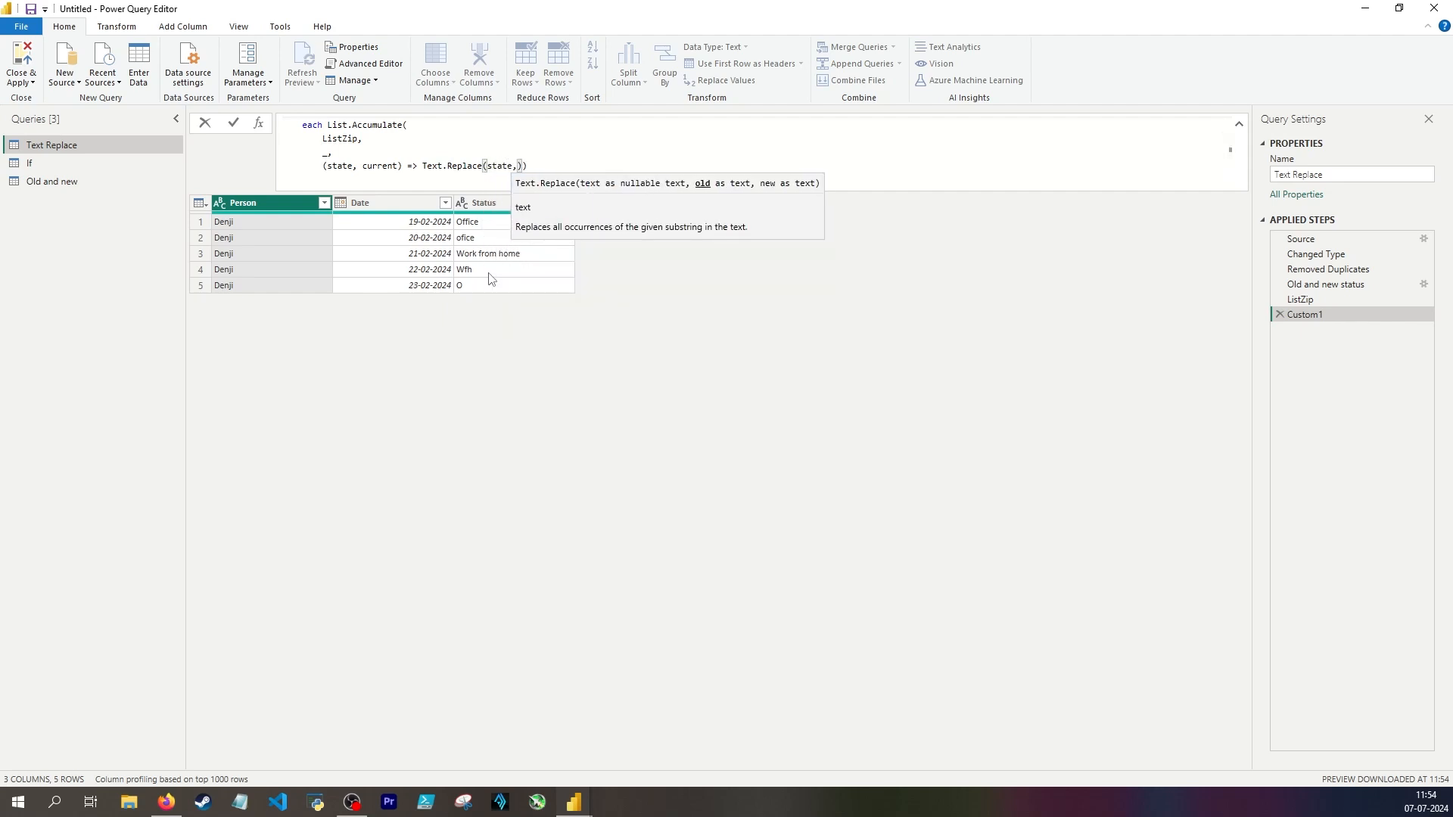
type(" current")
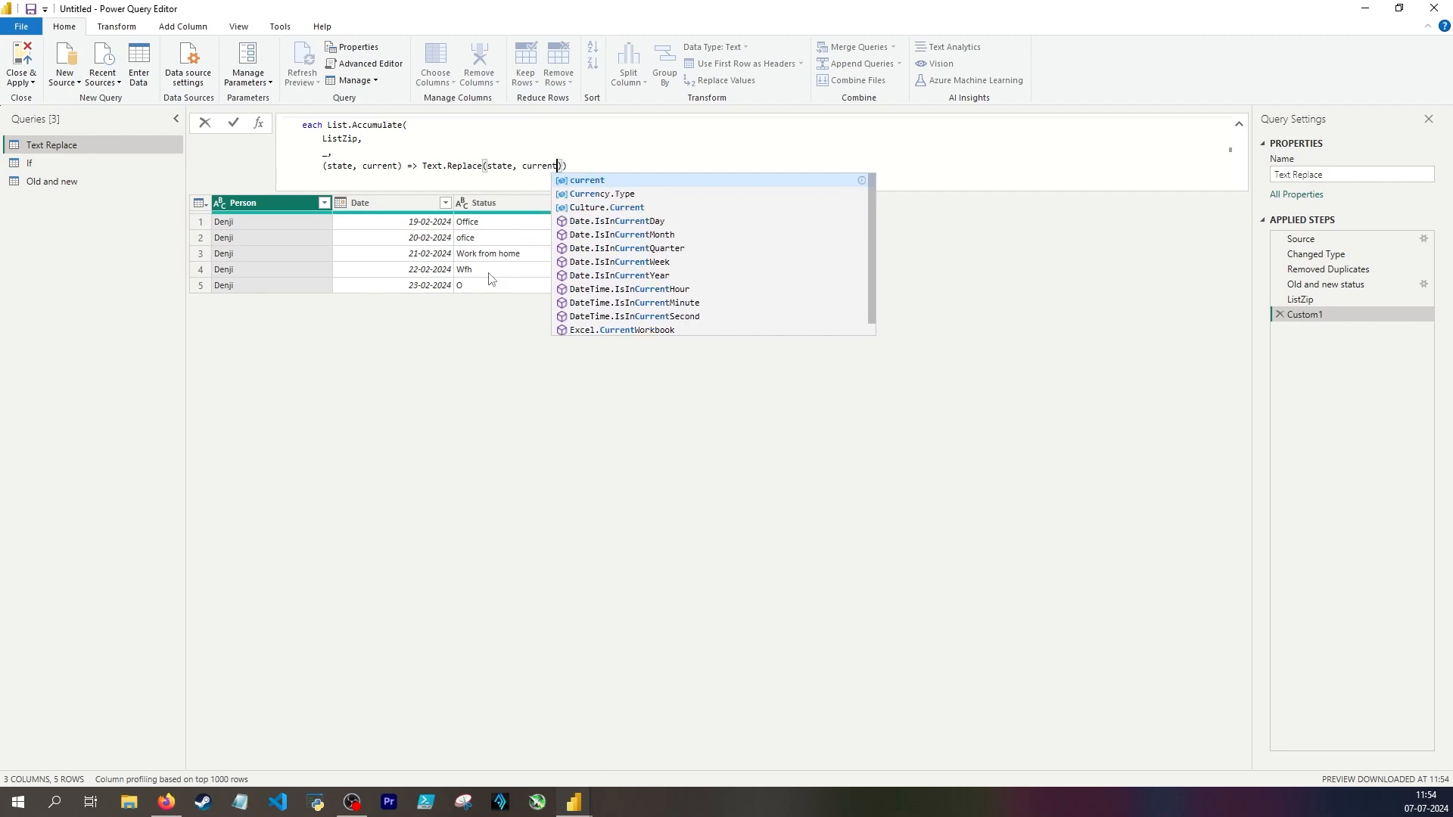
type("{0}")
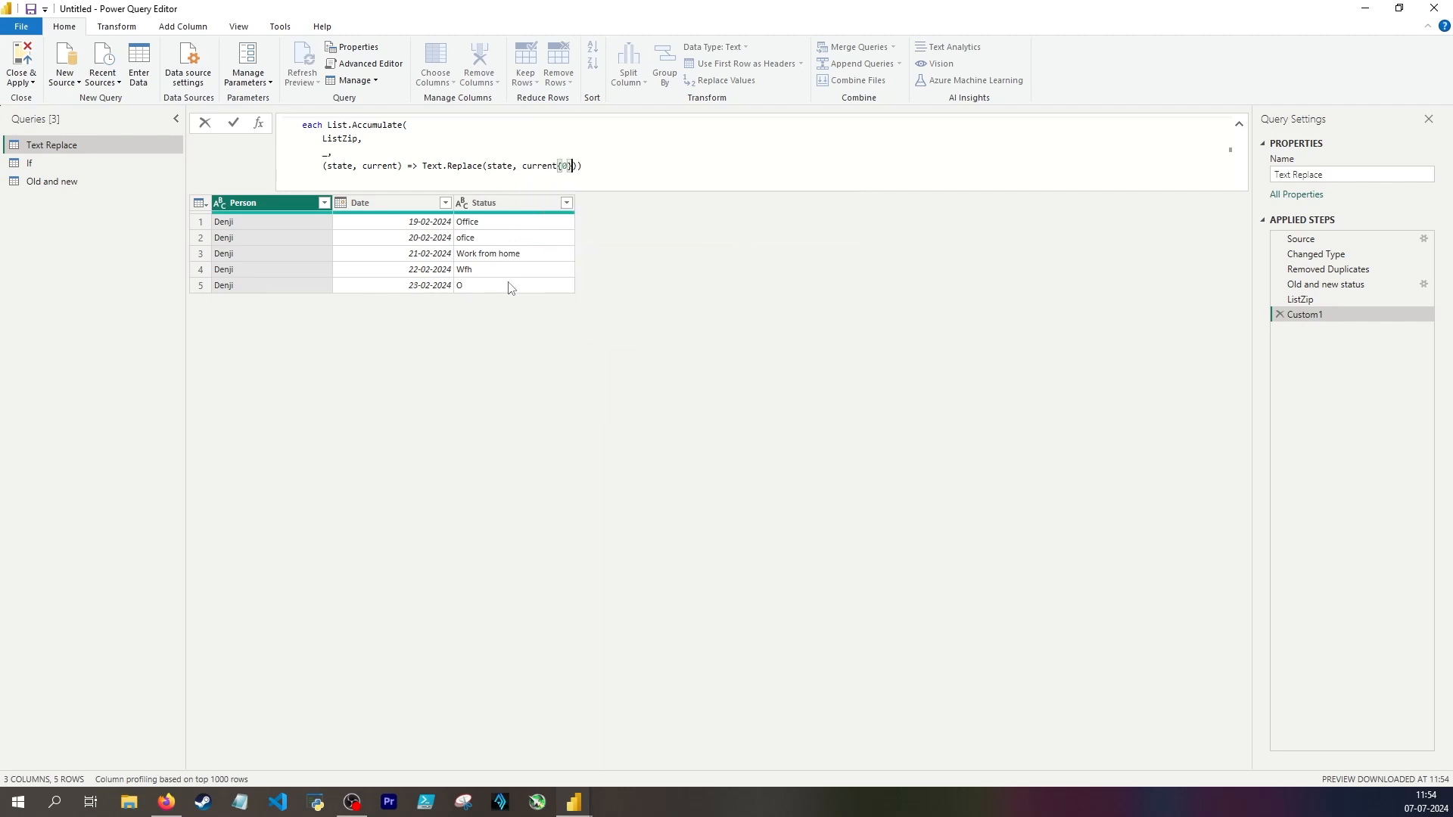
type(", current")
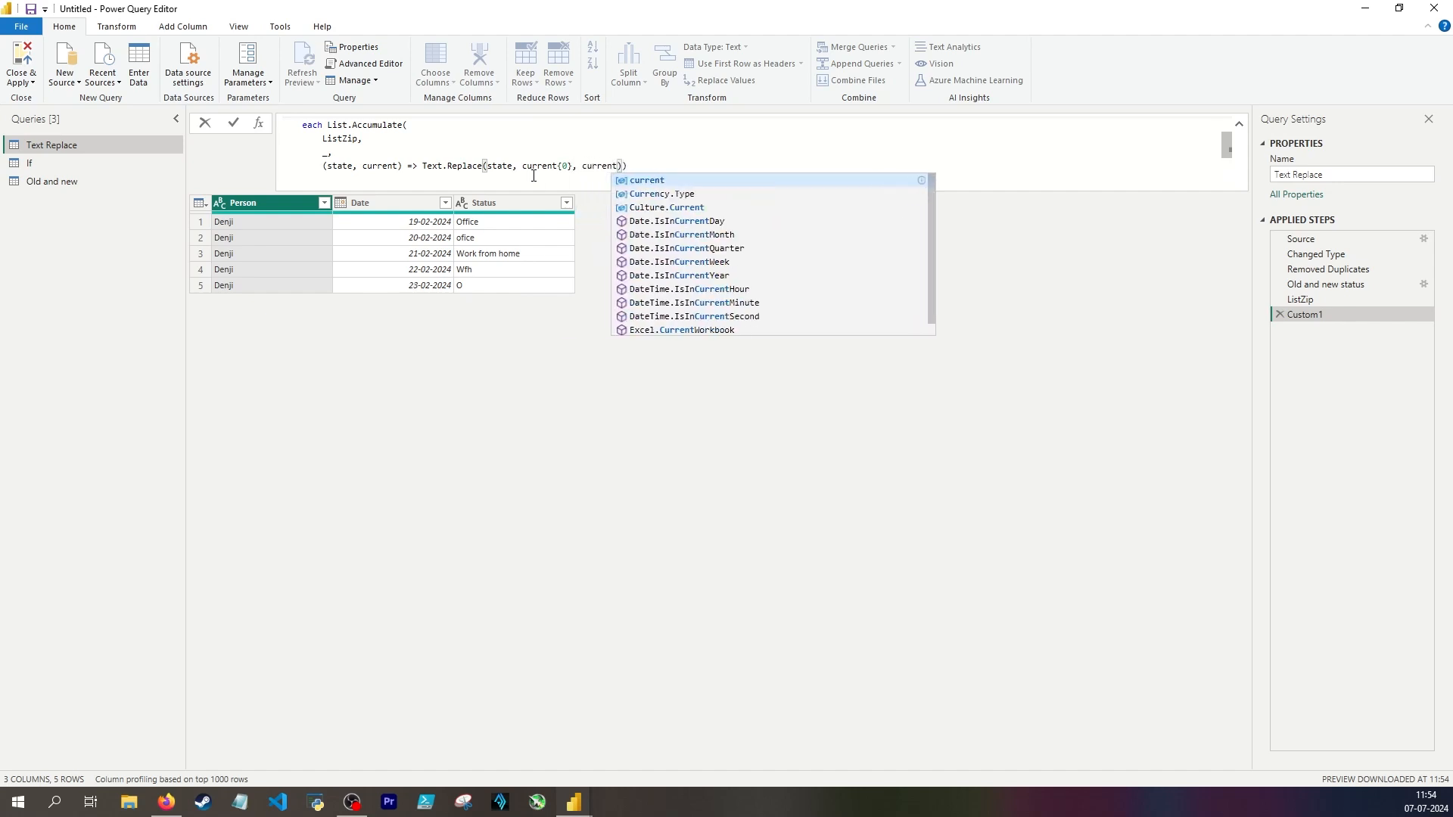
type("{1}")
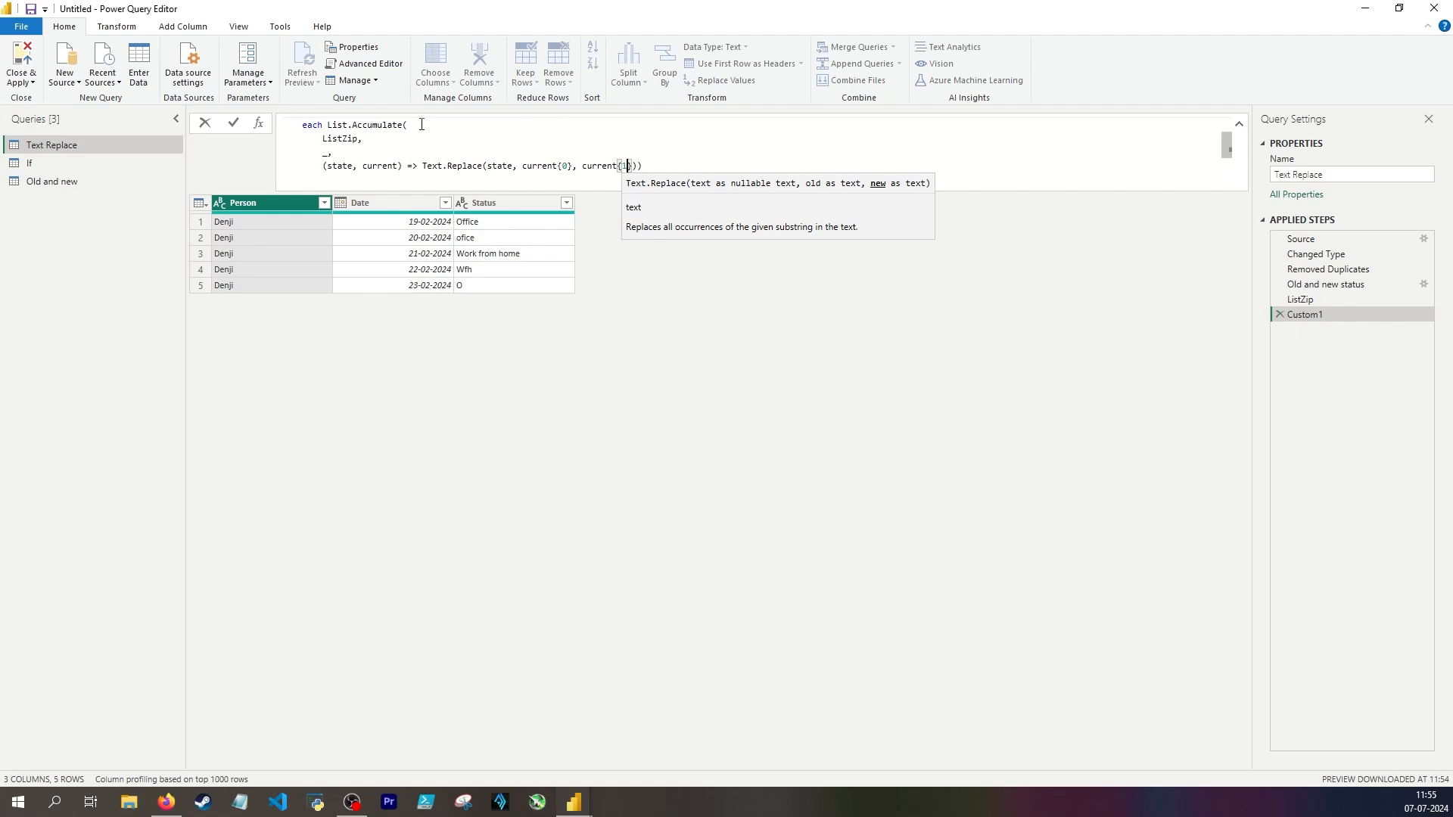
Step: Apply the completed Table.TransformColumns formula and rename the custom step to Replace status
scroll(420, 126, "up", 1)
scroll(307, 156, "down", 2)
left_click(313, 149)
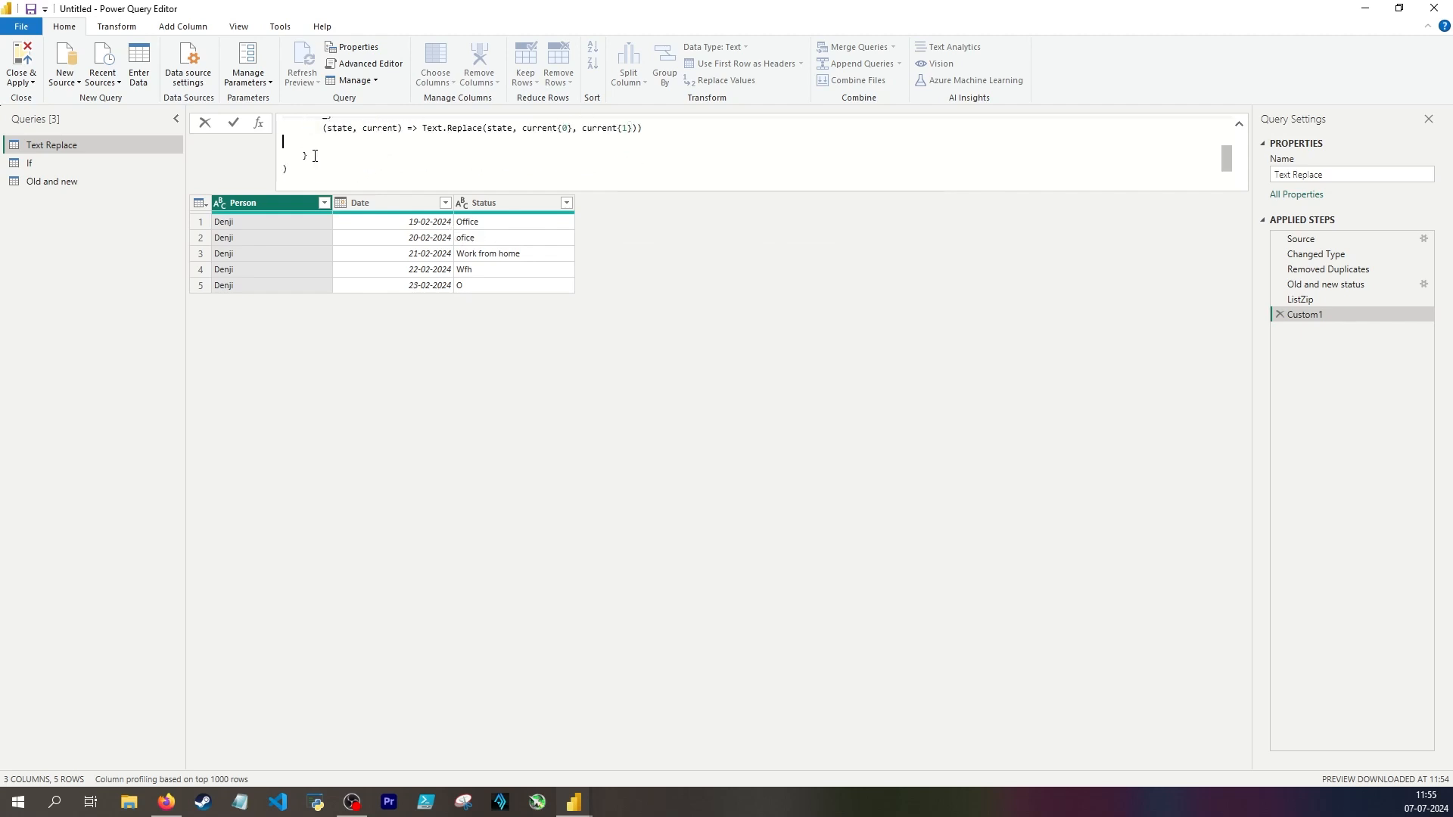
key("Return")
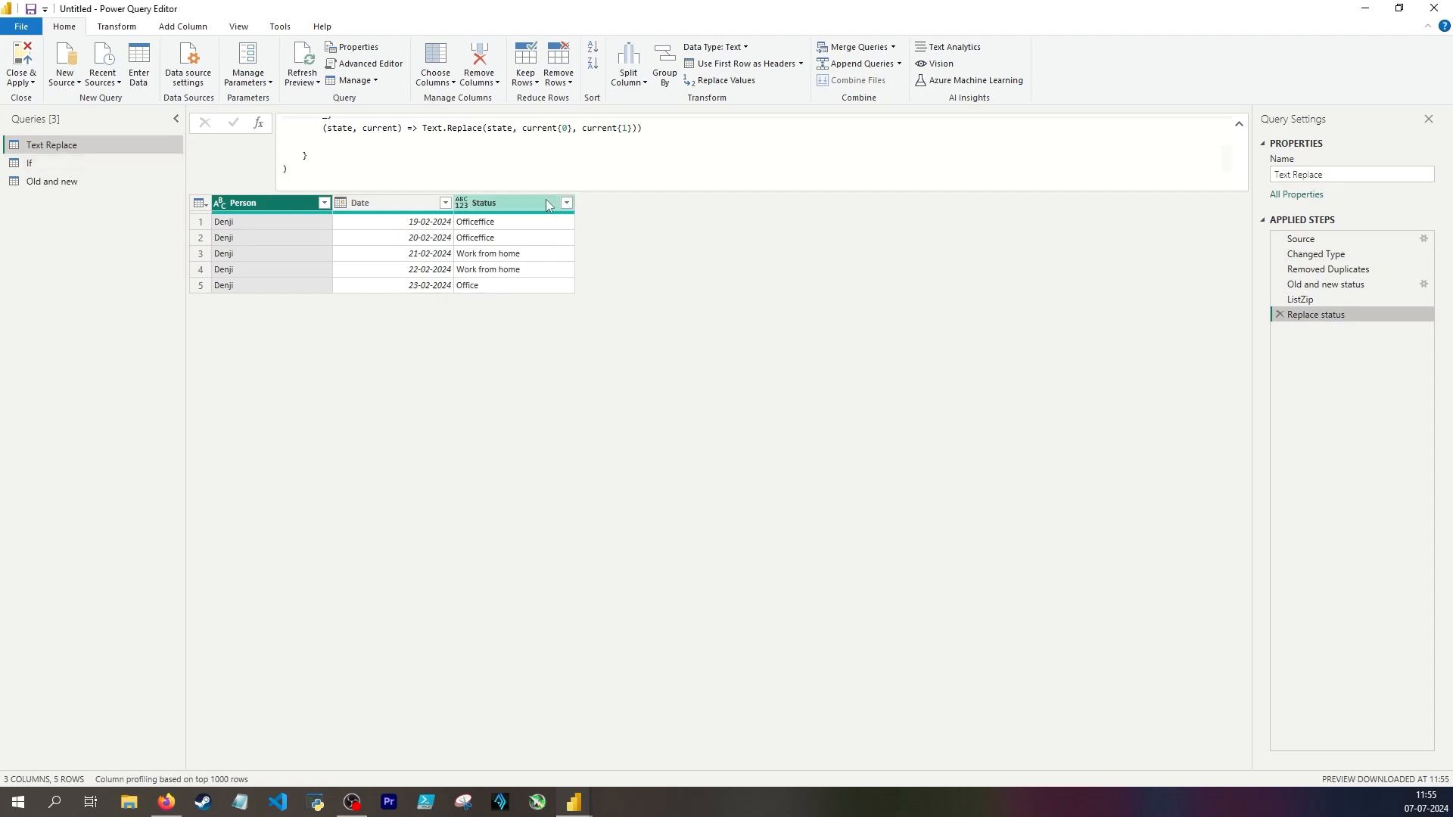
Step: Compare the ofice and O mapping rows in the Old and new status step with the Status values in Replace status
left_click(1325, 285)
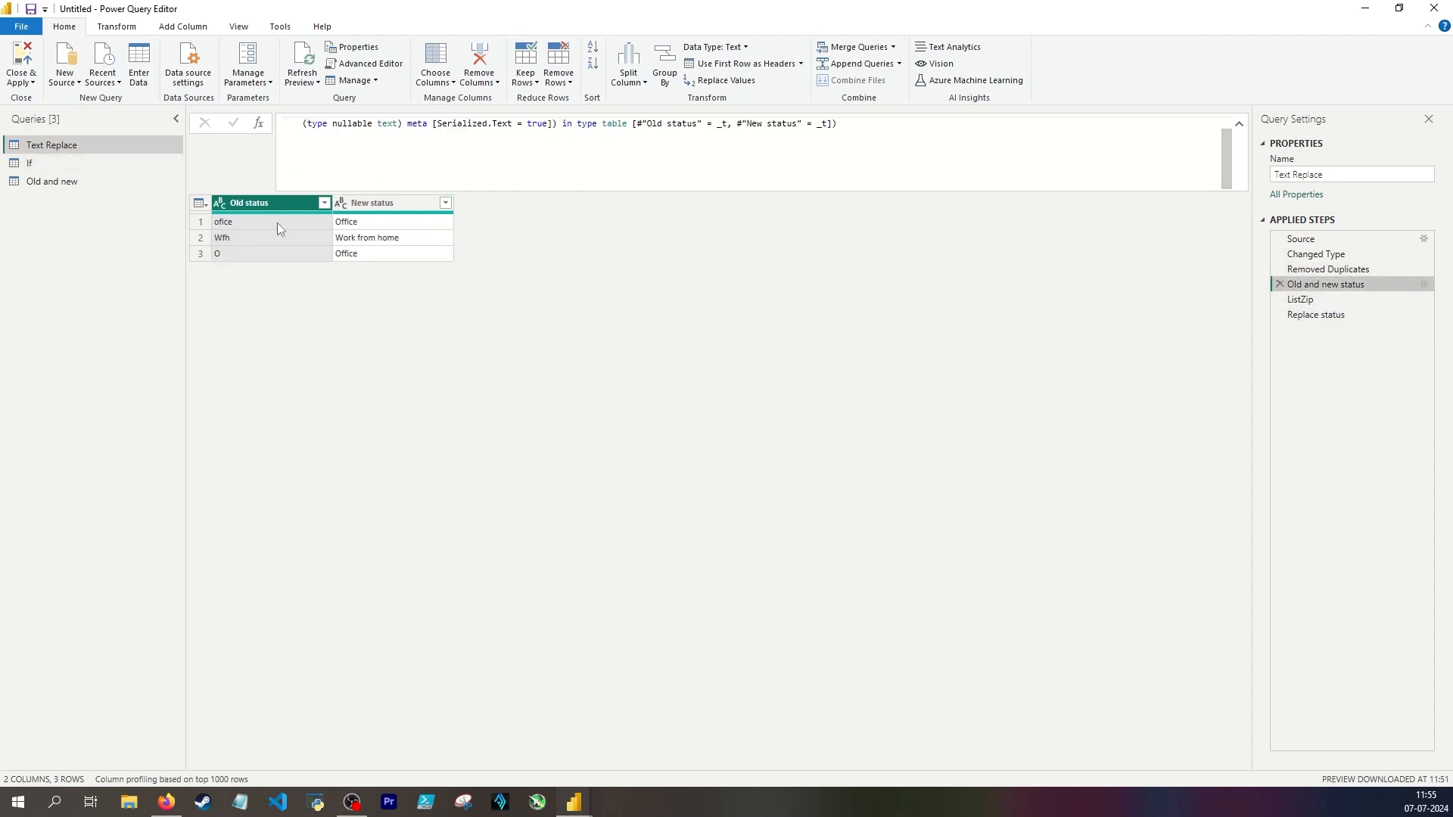
left_click(235, 221)
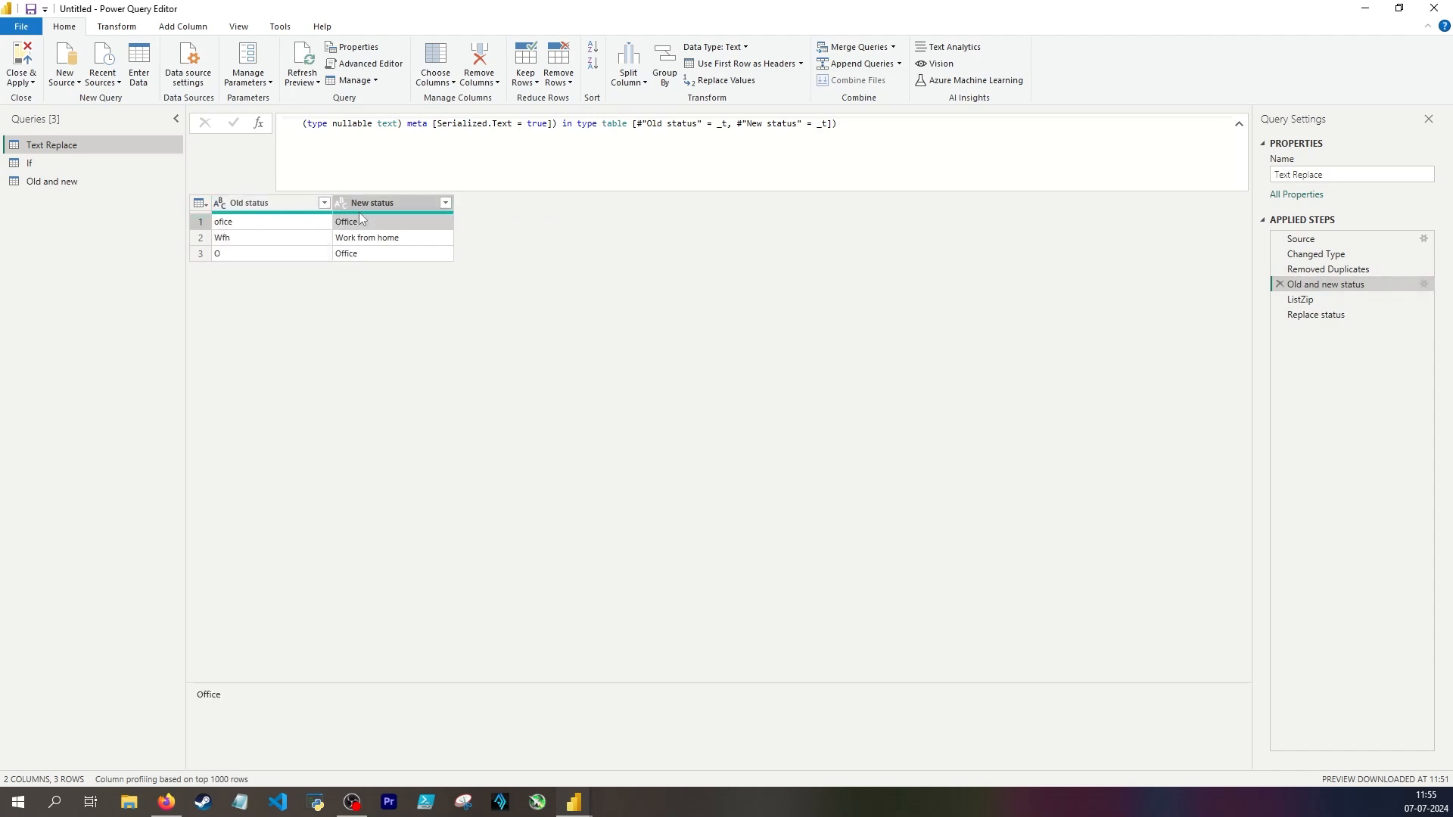
left_click(1317, 315)
scroll(443, 157, "down", 1)
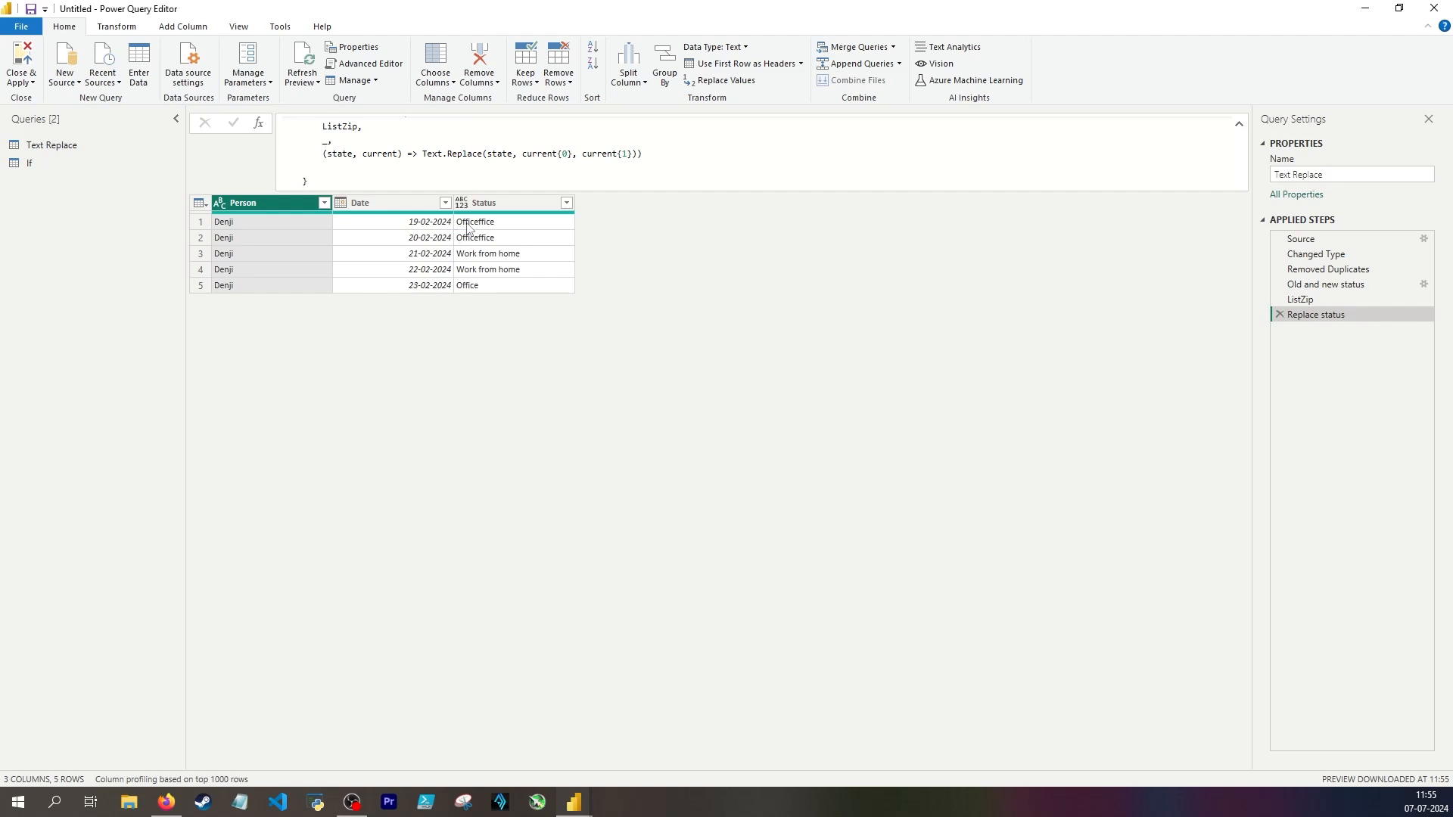
left_click(1325, 285)
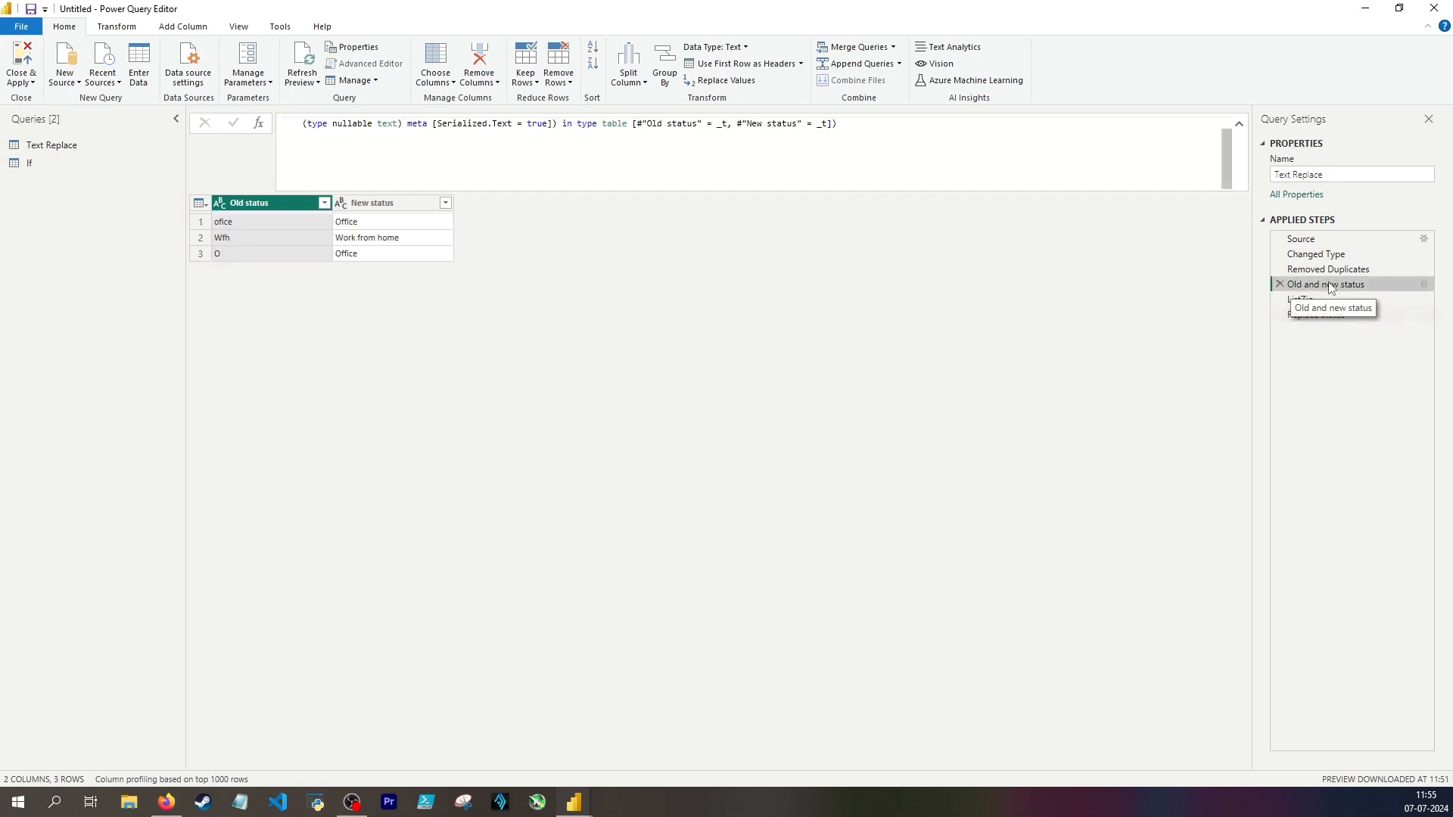
left_click(305, 258)
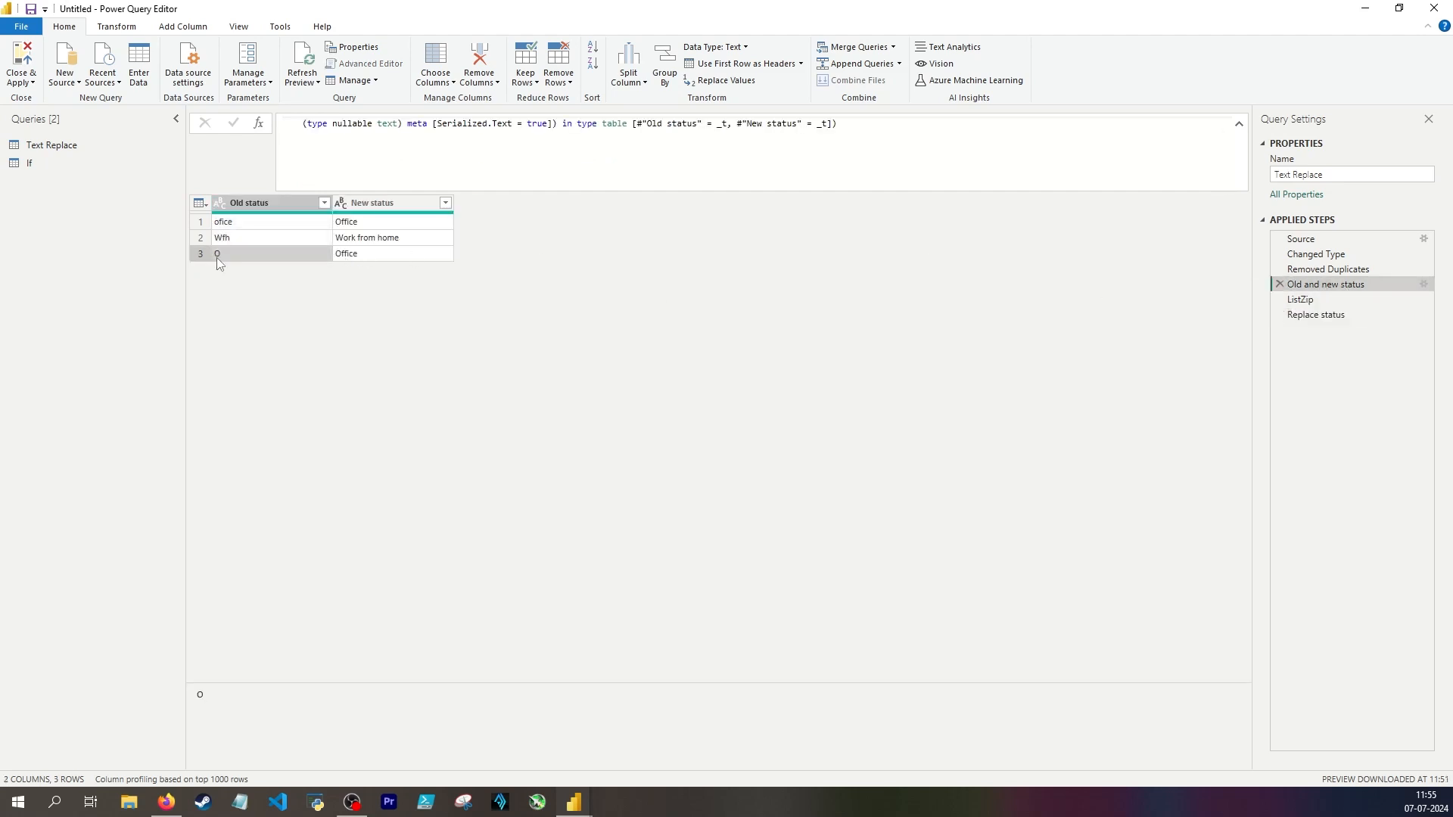
left_click(380, 220)
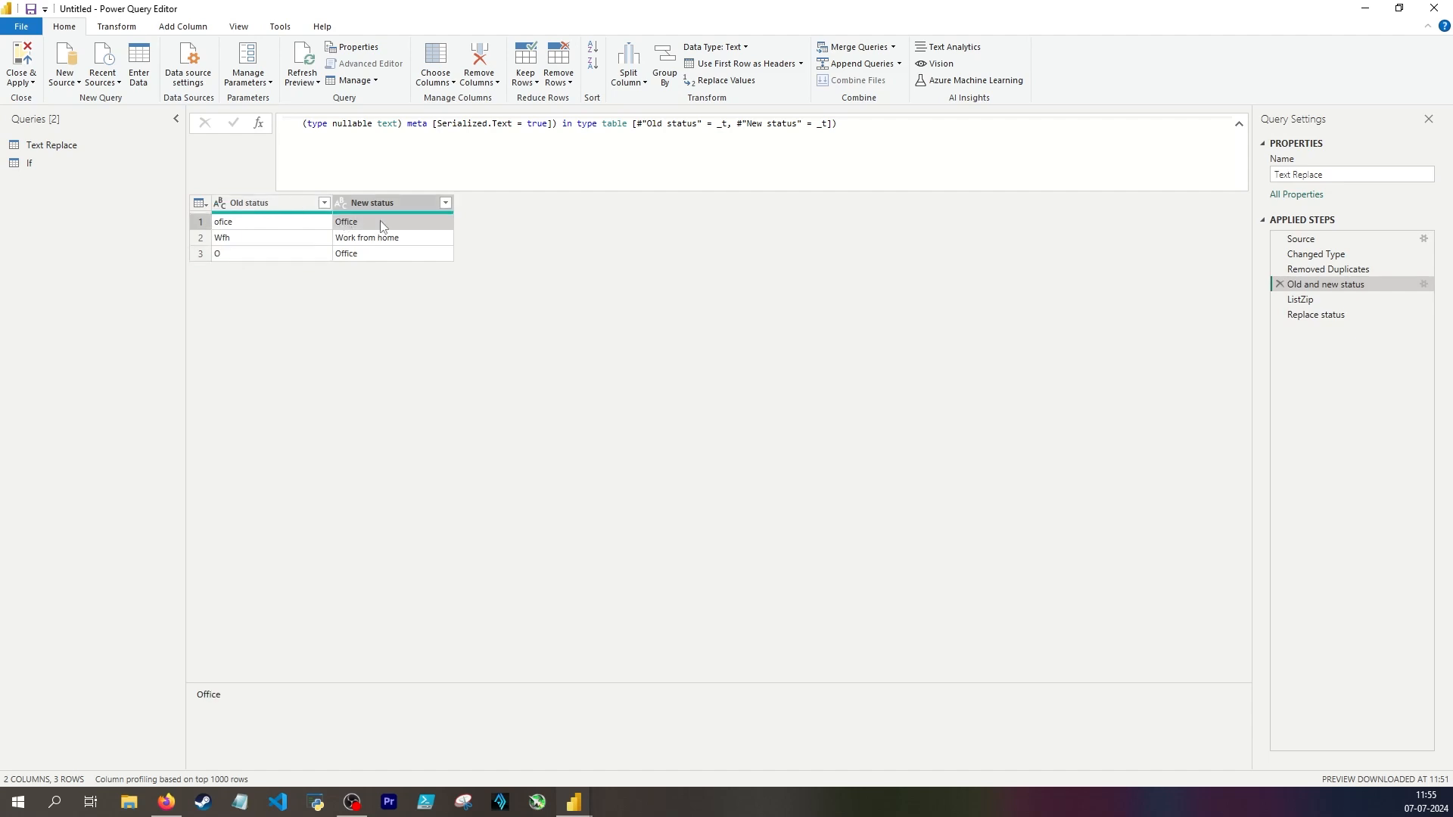
left_click(239, 223)
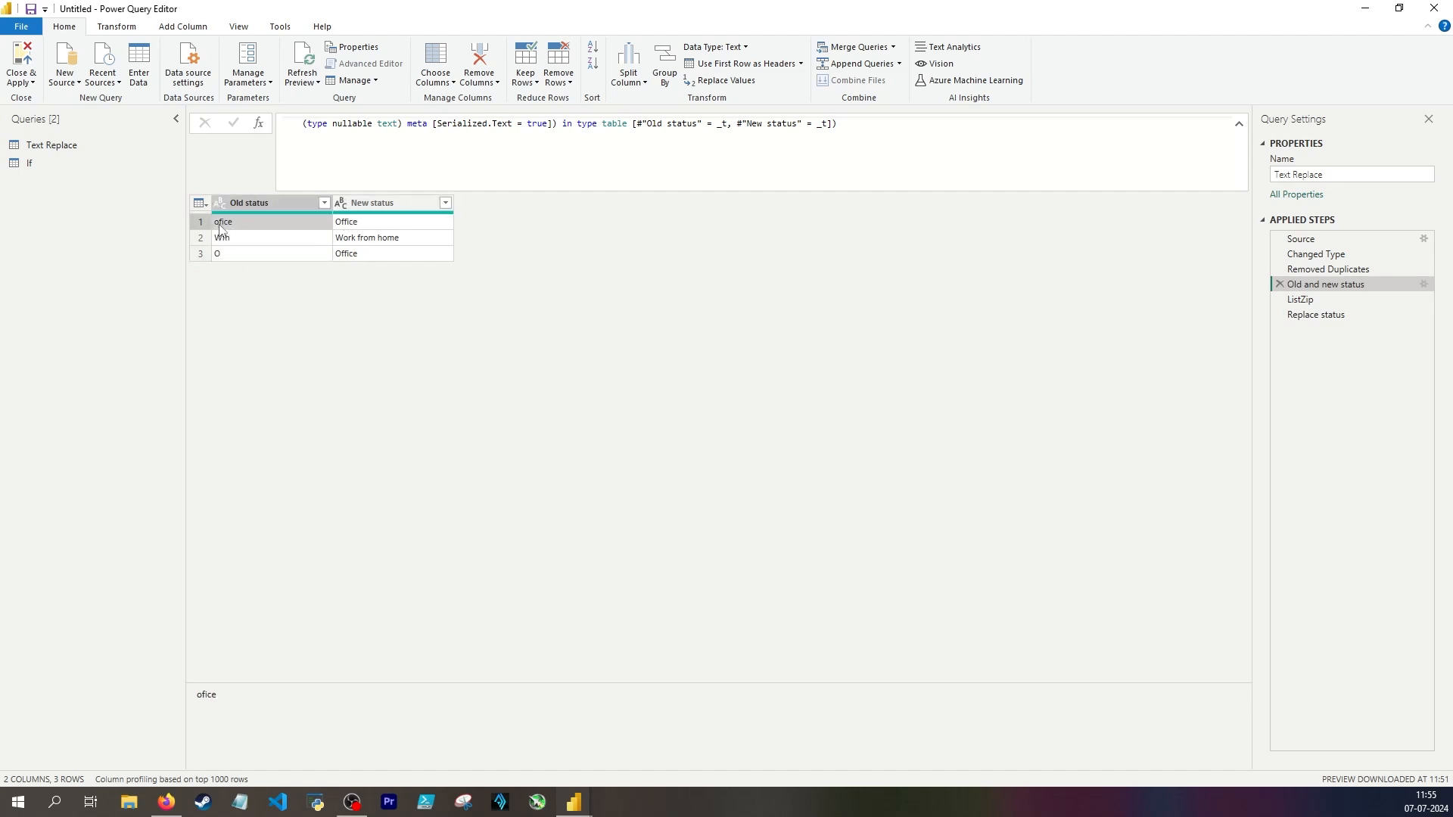
left_click(360, 221)
left_click(266, 253)
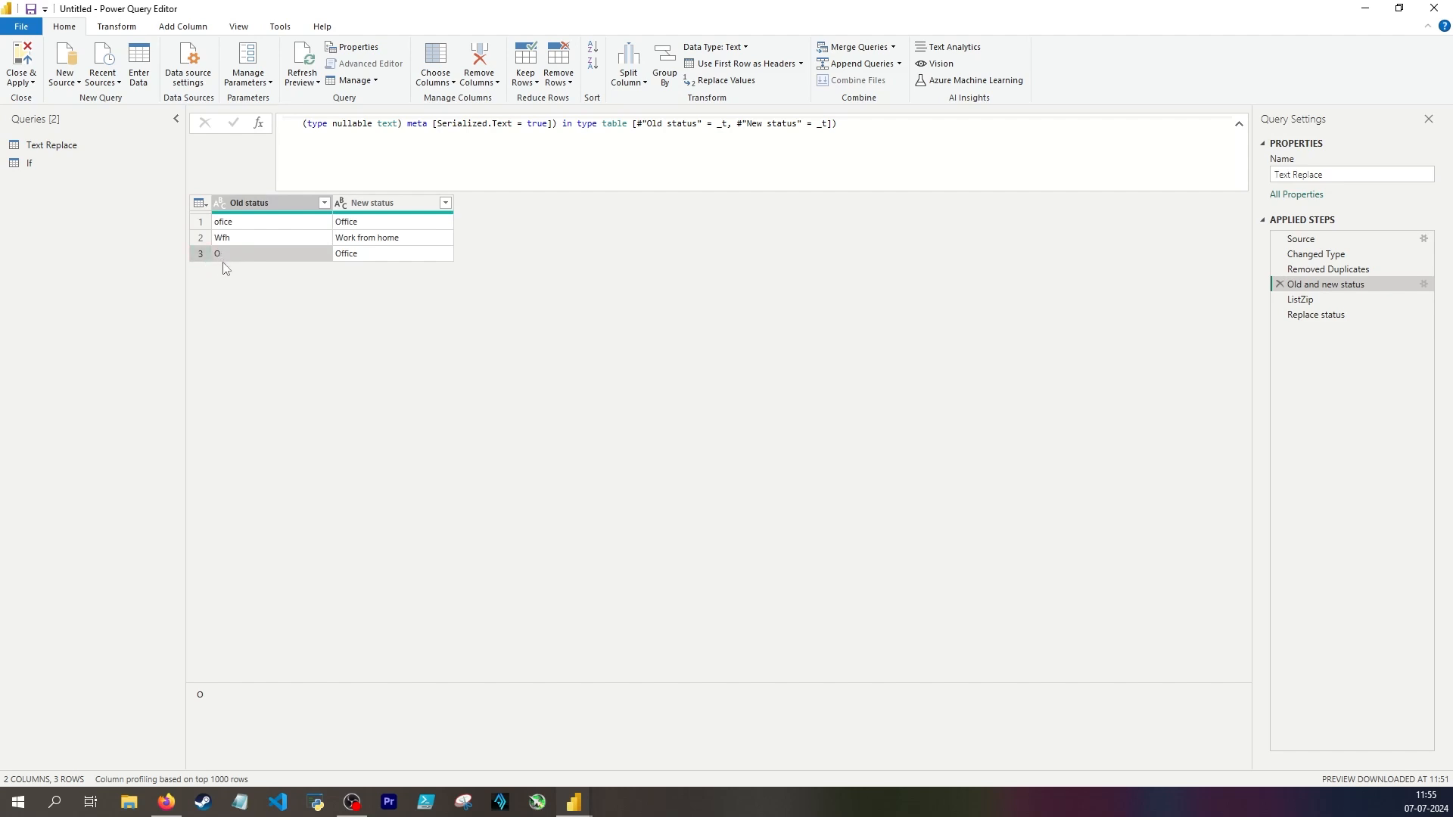
left_click(361, 253)
left_click(1321, 314)
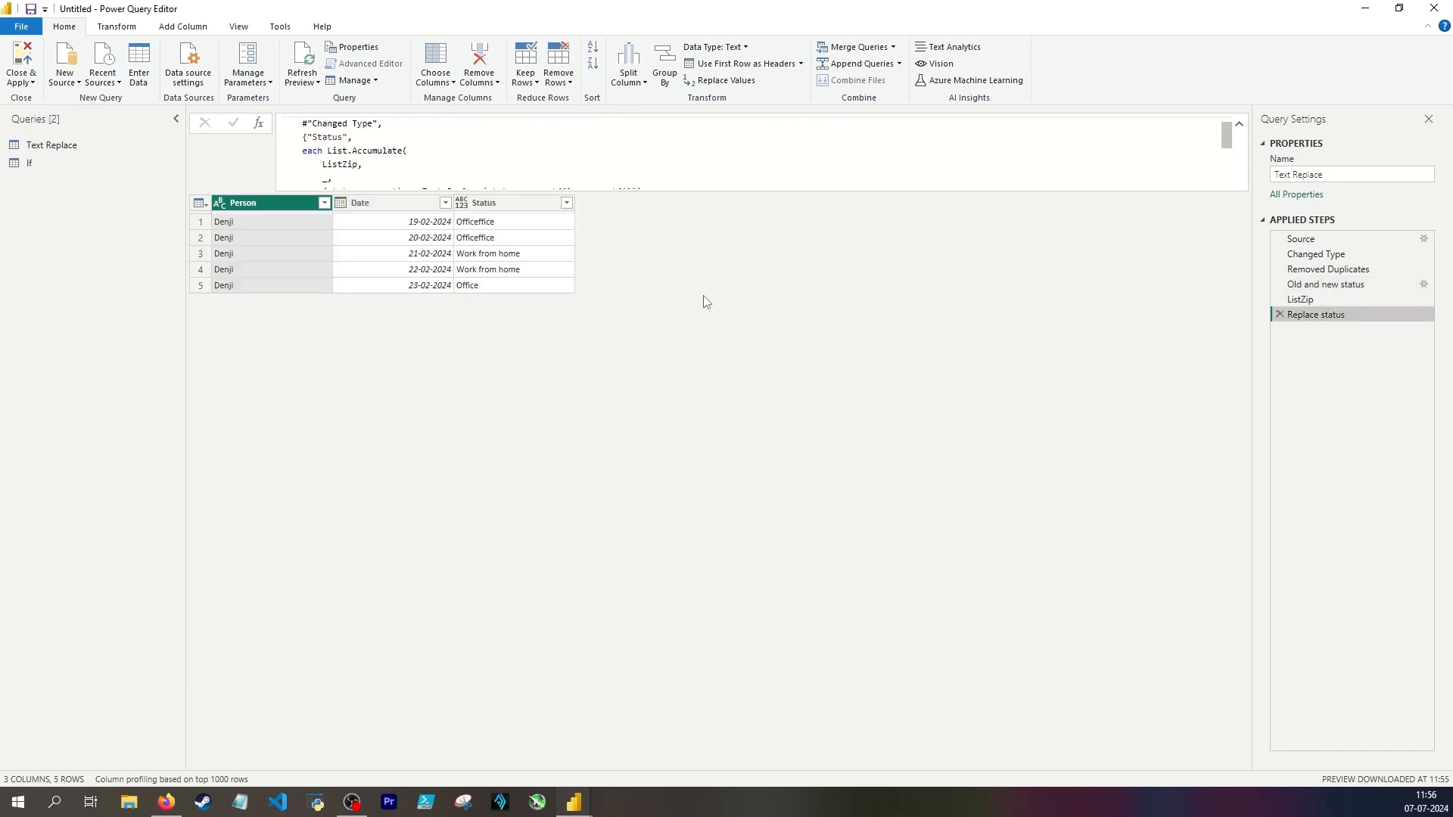
left_click(469, 224)
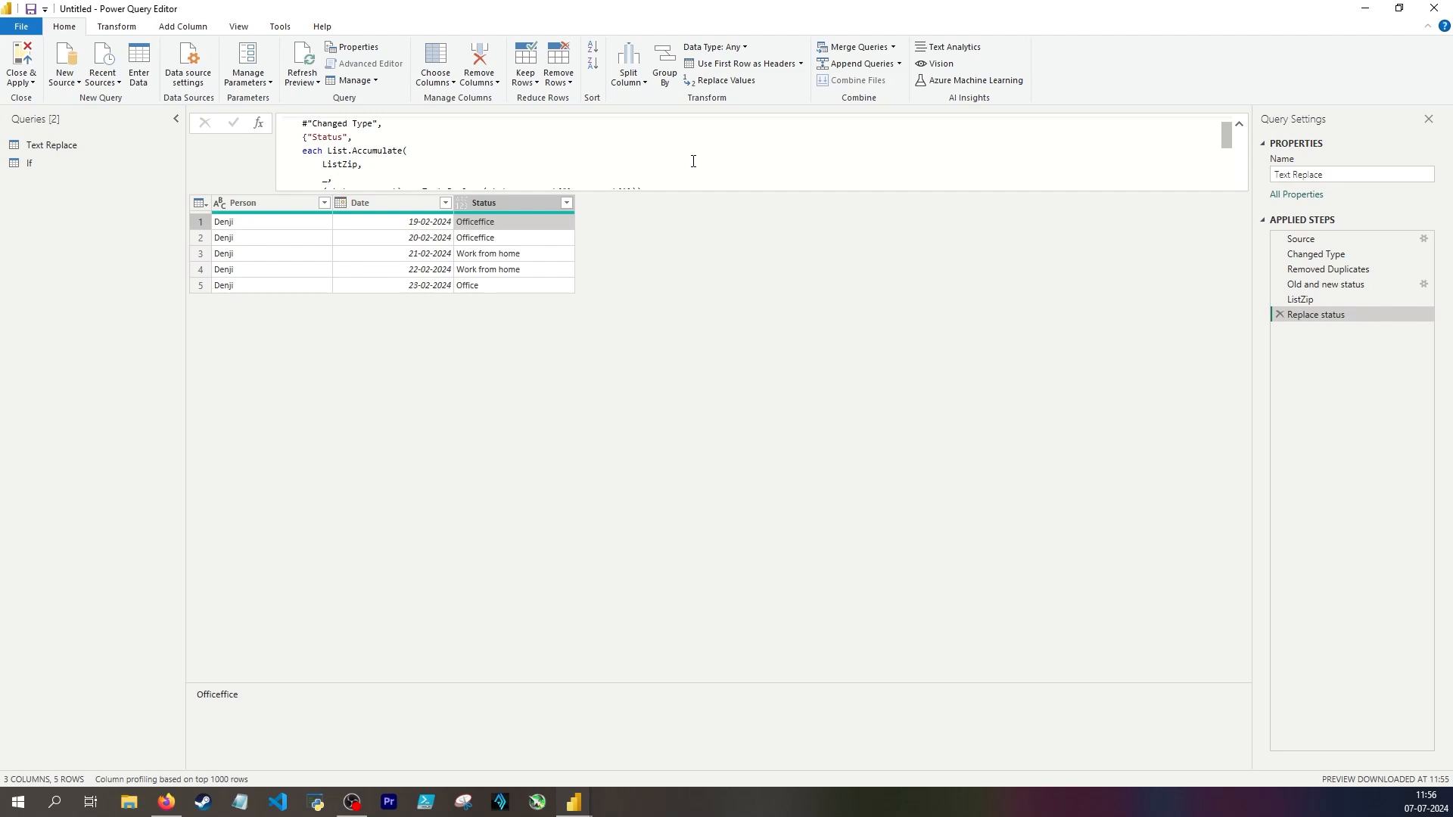
Step: Reorder the Old and new status mapping table so the O to Office row comes first, above ofice and Wfh
left_click(1337, 285)
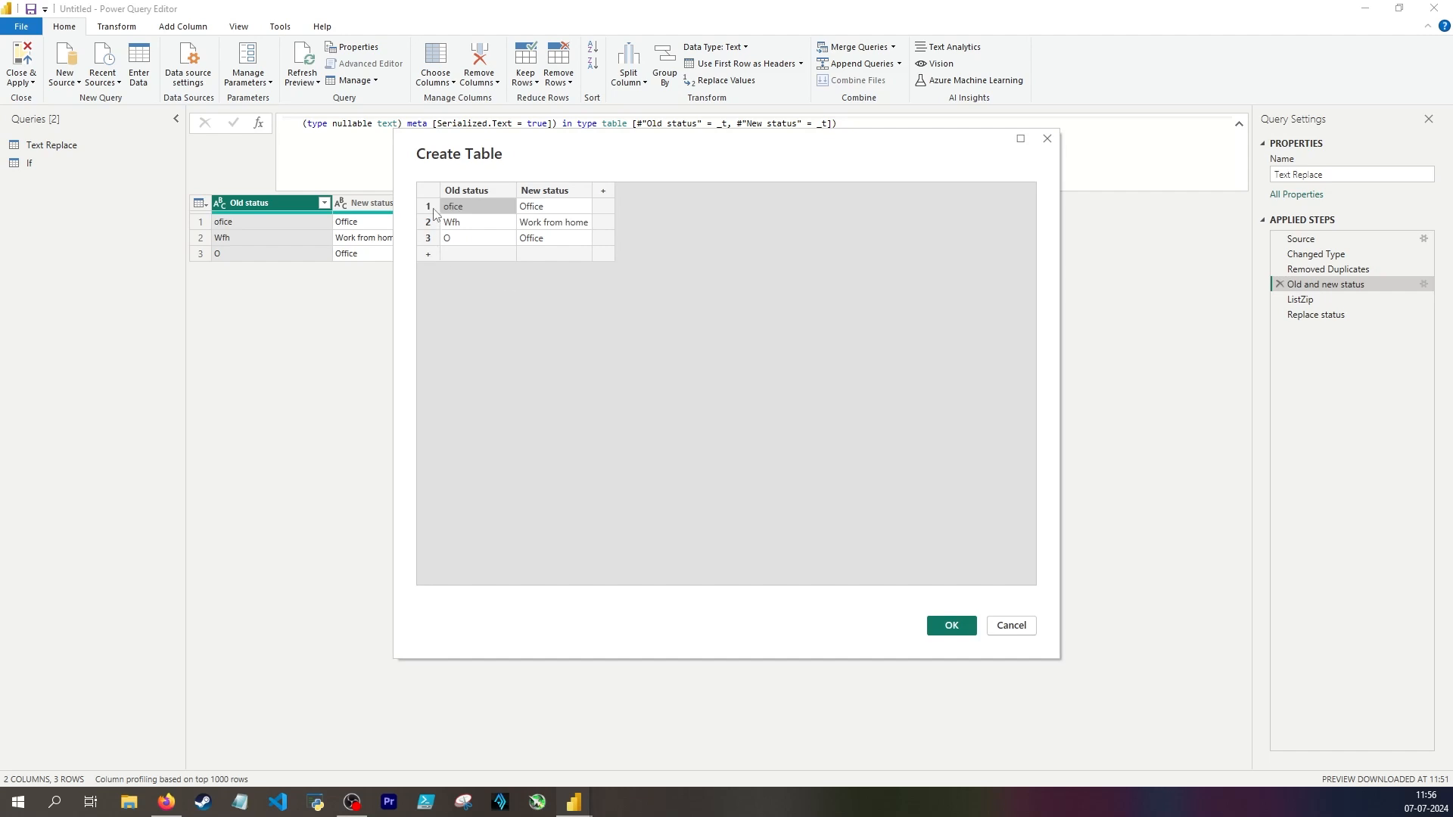
right_click(435, 212)
left_click(472, 274)
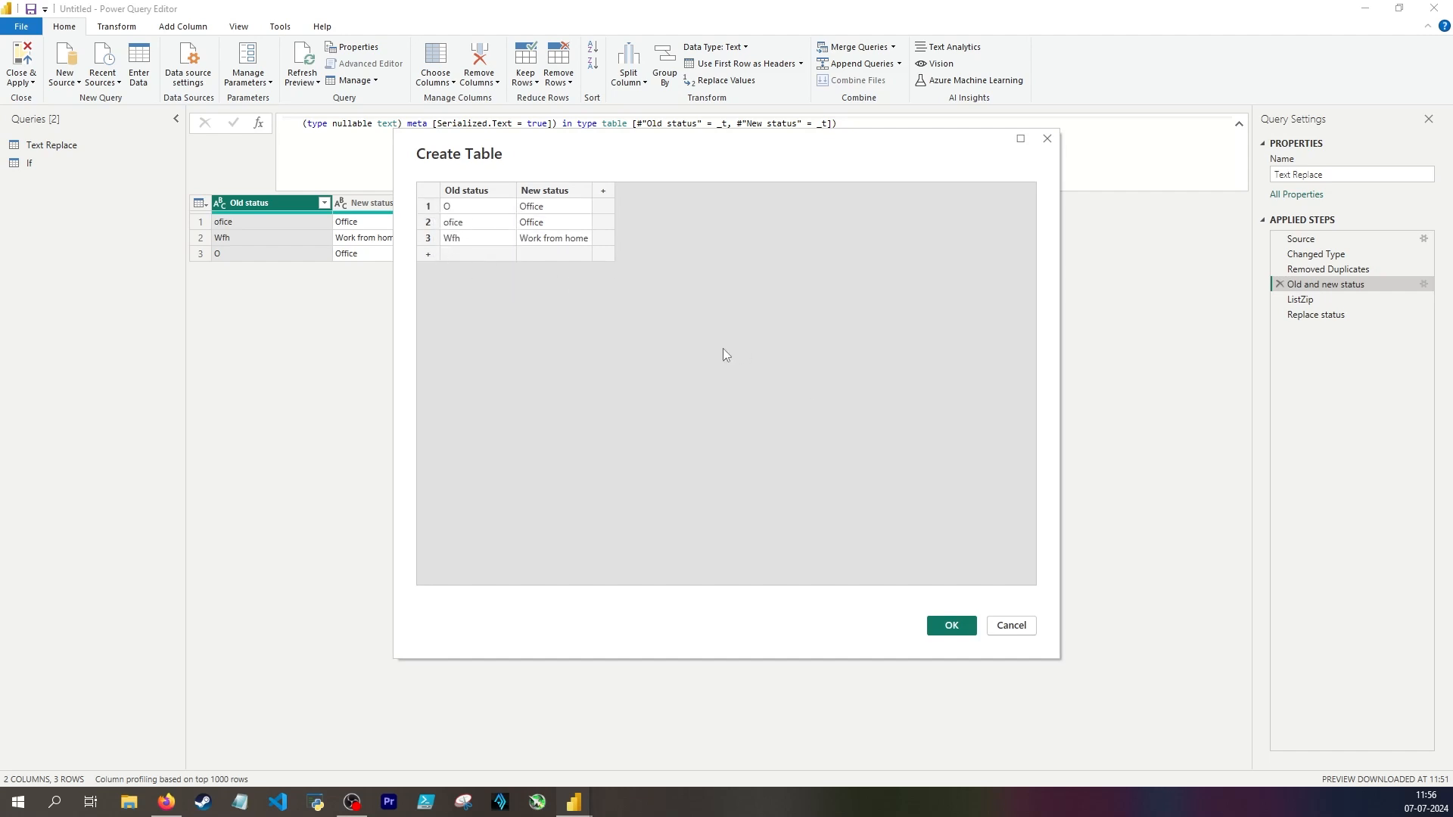
left_click(950, 625)
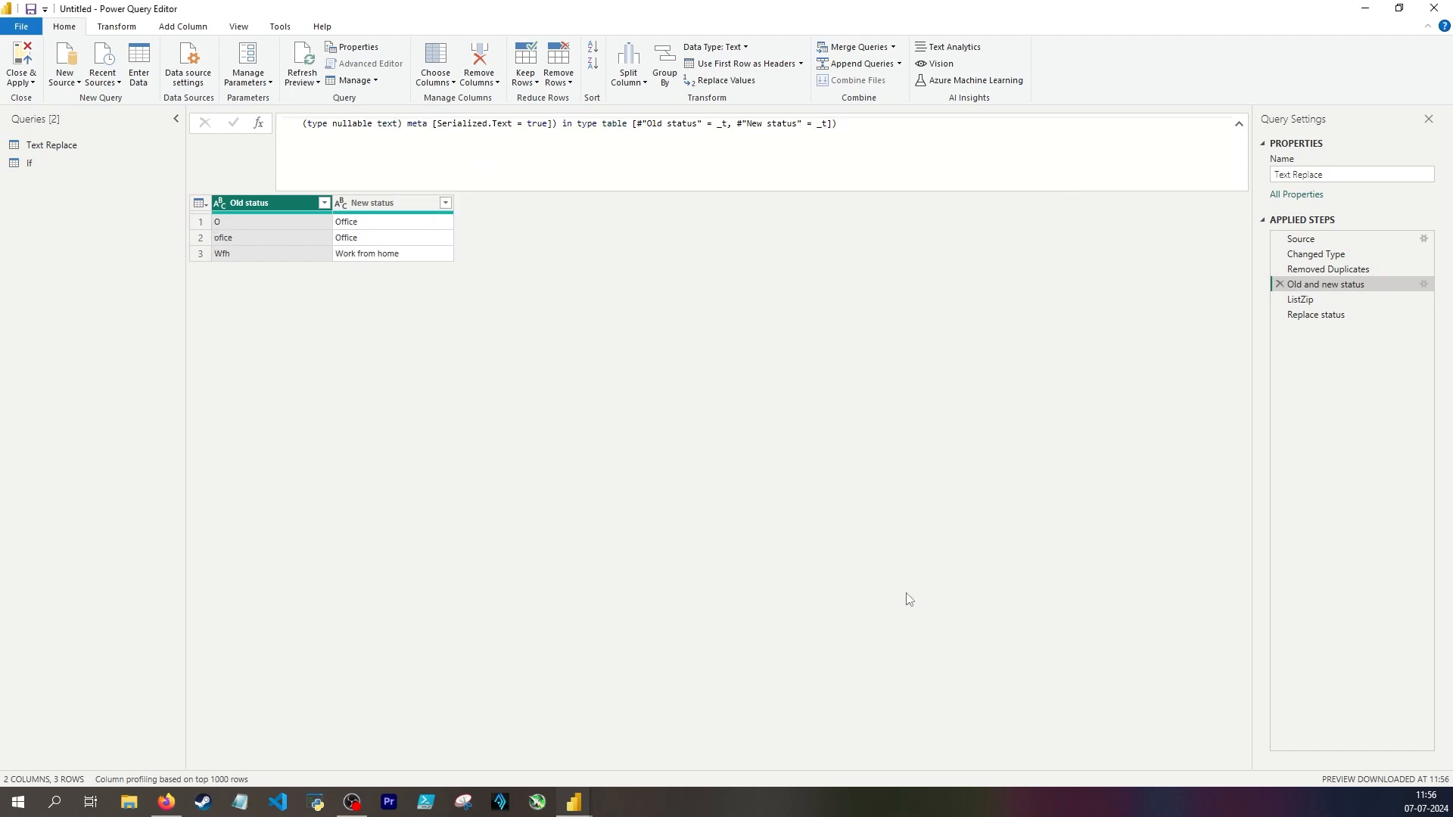
Step: Check the Replace status step's Status values for the 20-02-2024 and 23-02-2024 rows
left_click(1336, 322)
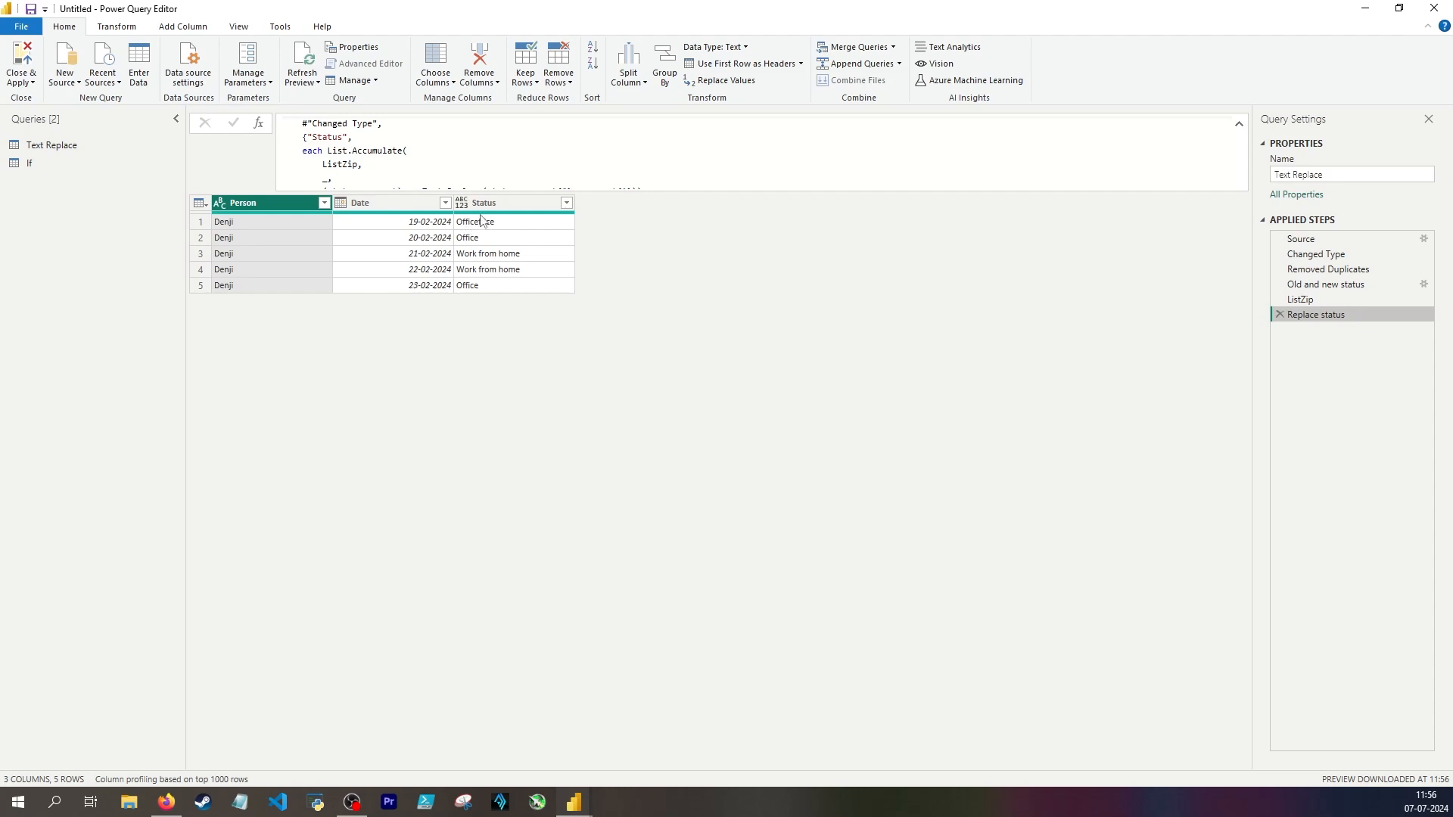
left_click(469, 239)
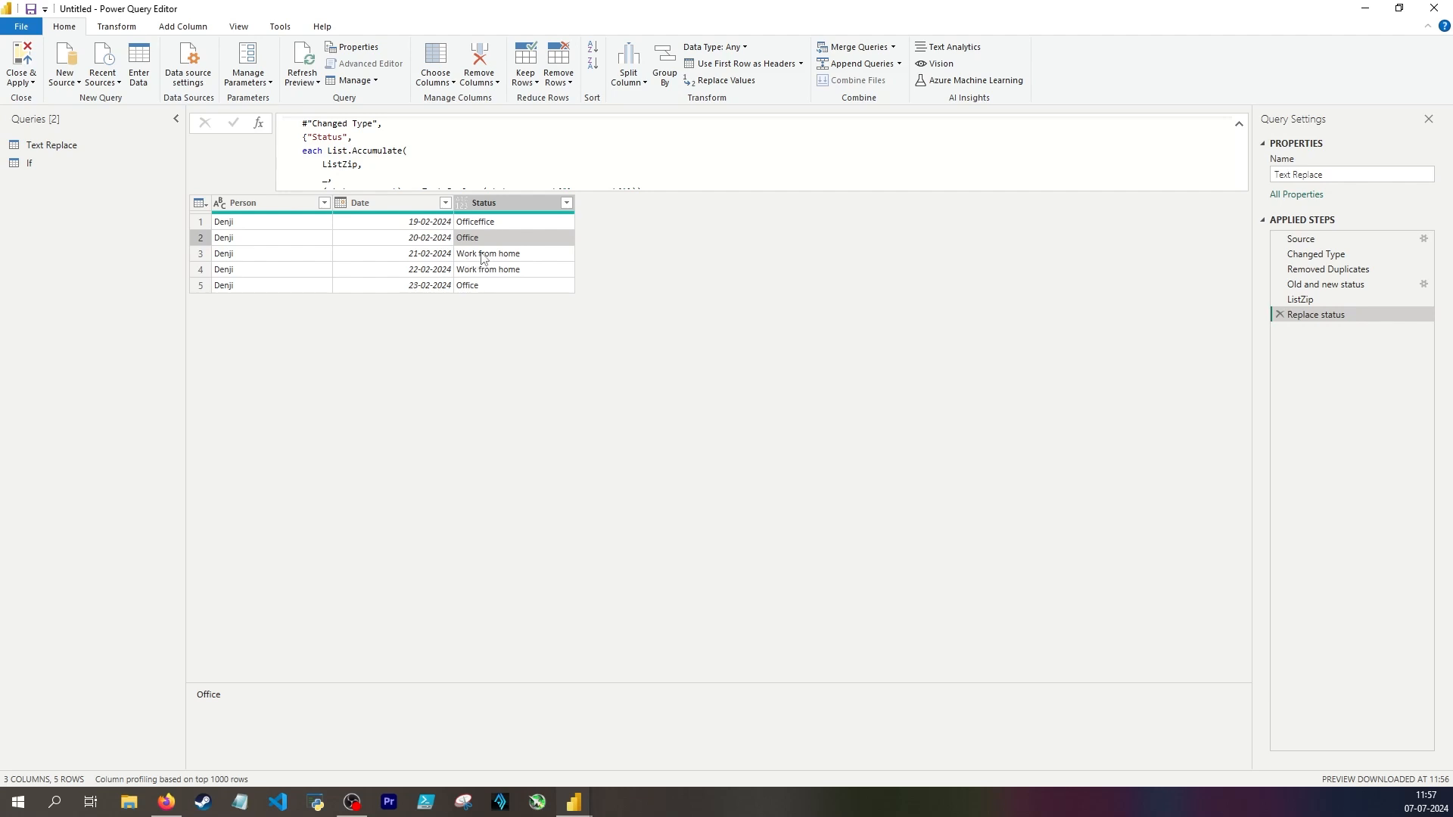
left_click(476, 291)
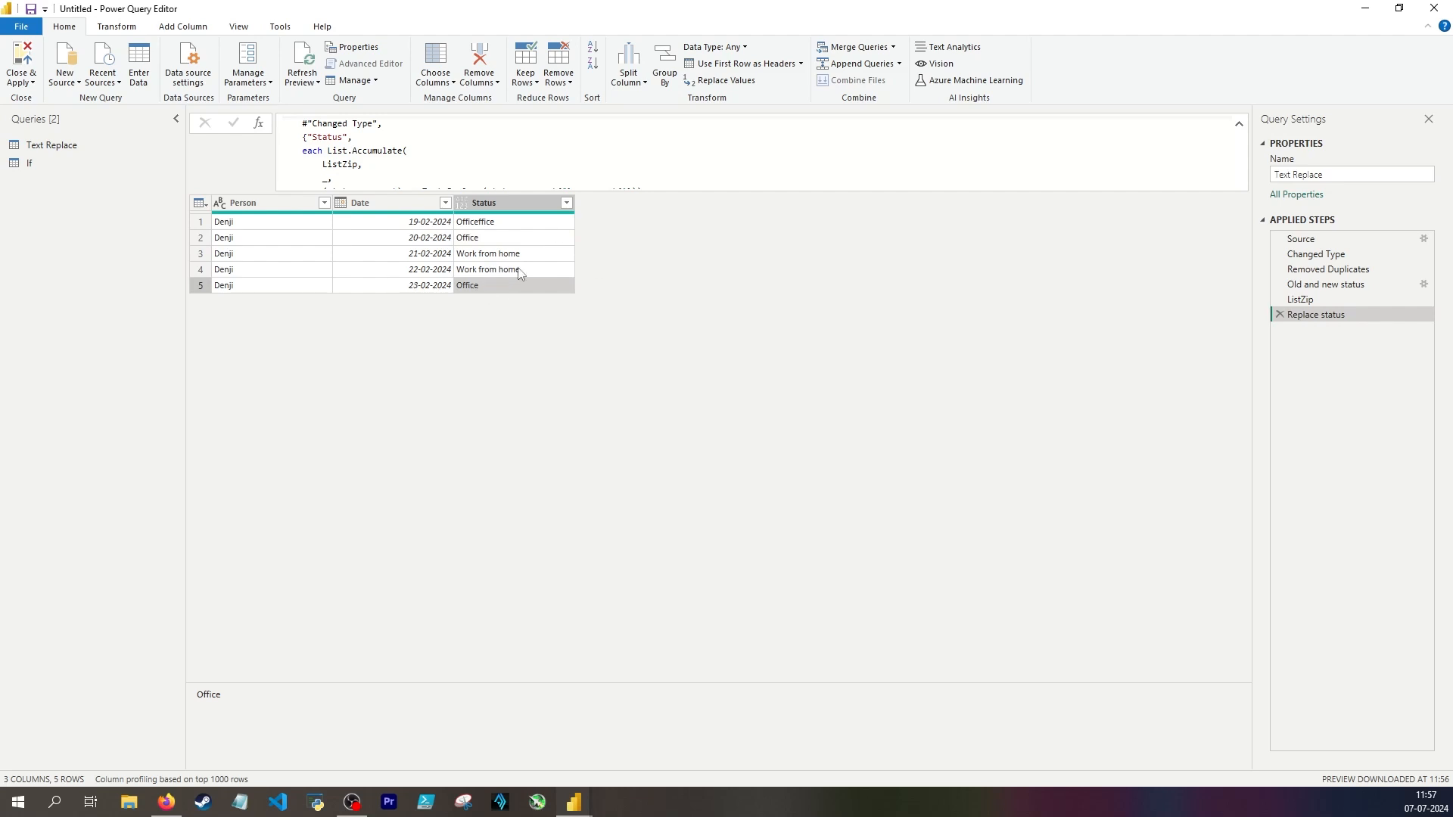
Step: In the If query, remove the Text.Replace call from the List.Accumulate function of the Replace status step
left_click(76, 164)
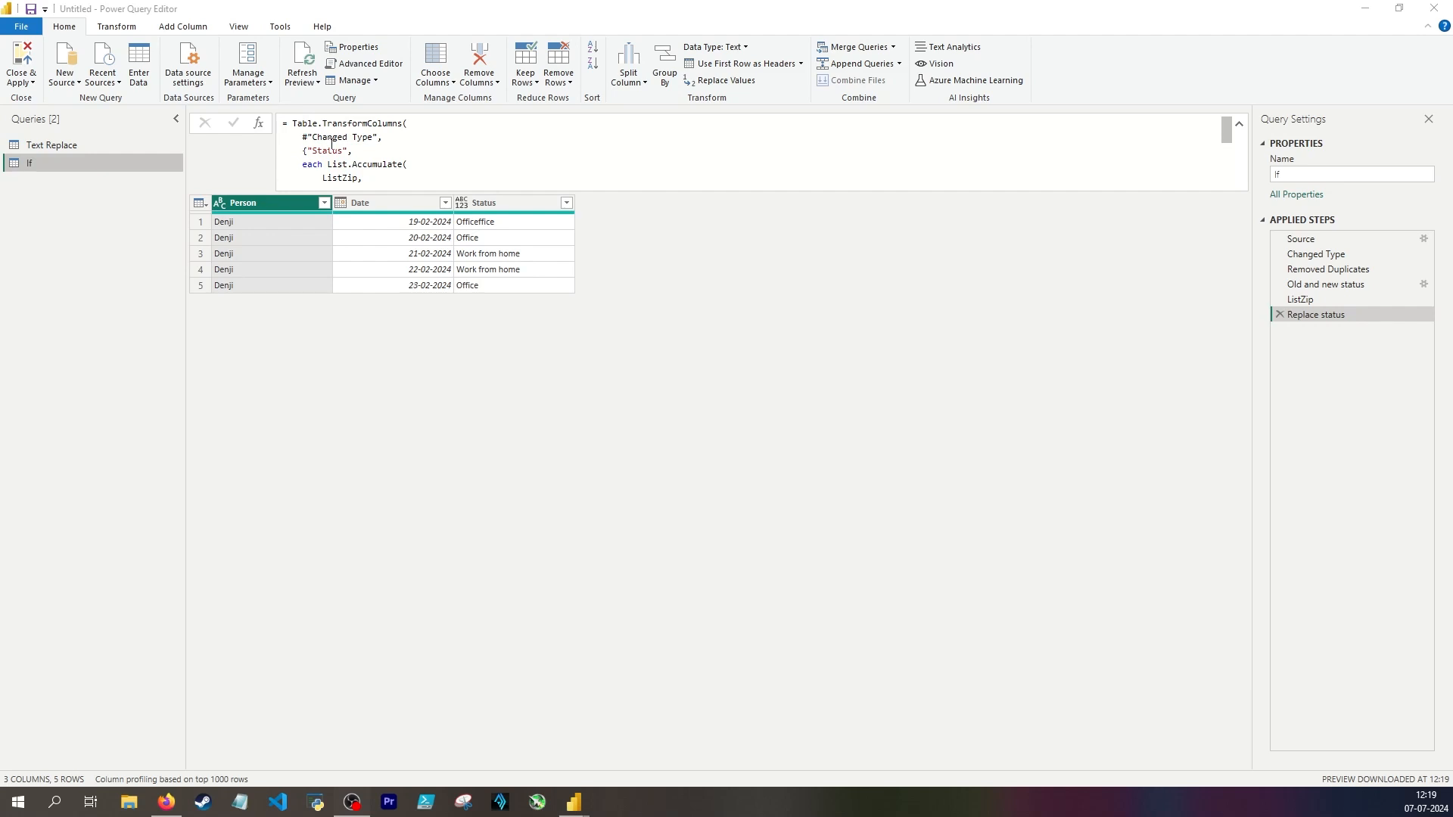
scroll(451, 180, "down", 1)
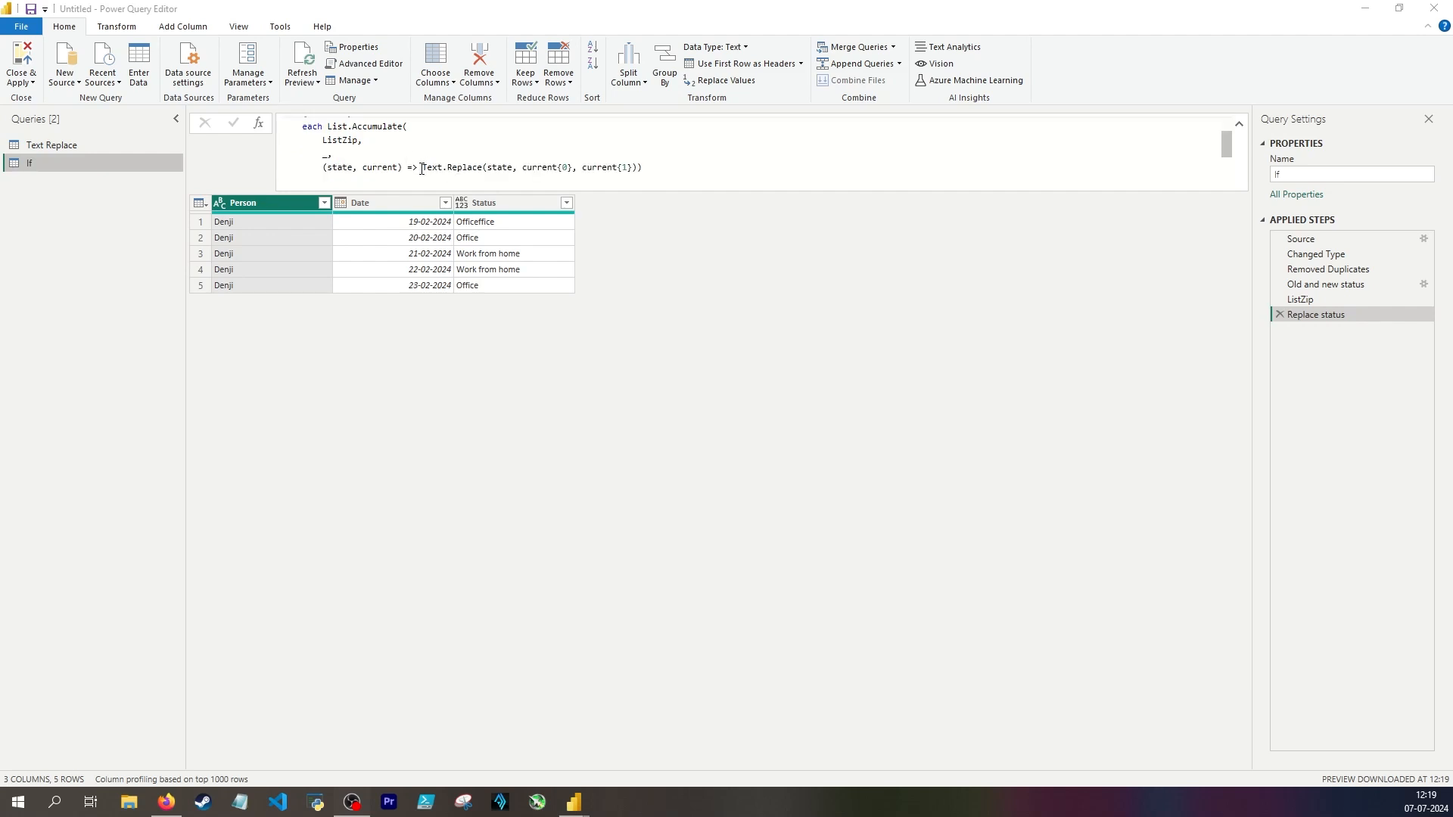
left_click_drag(421, 168, 632, 169)
key("BackSpace")
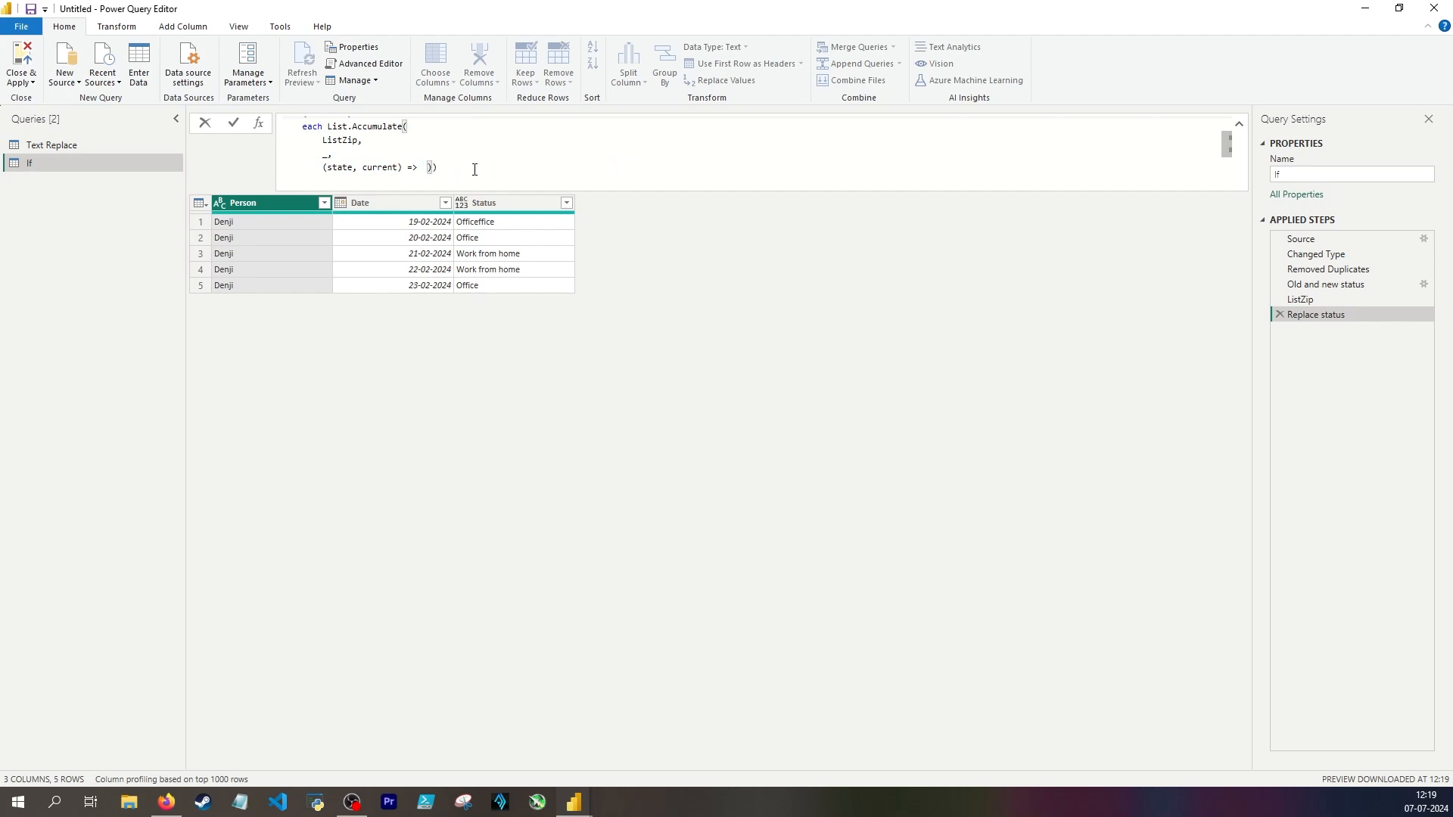
Step: Write if state = current{0} then current{1} else state as the List.Accumulate accumulator expression
type("if state")
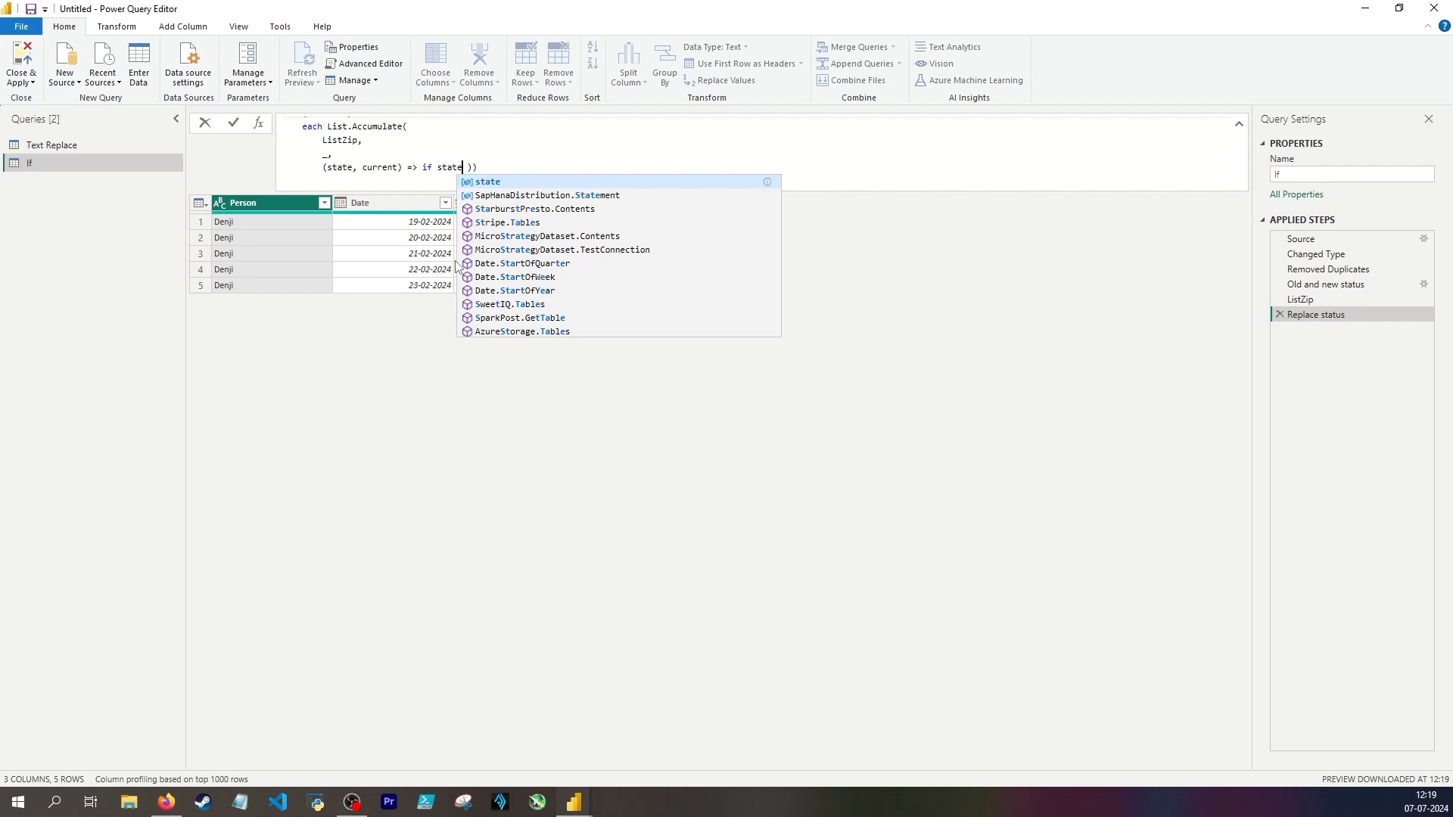
type(" = curre")
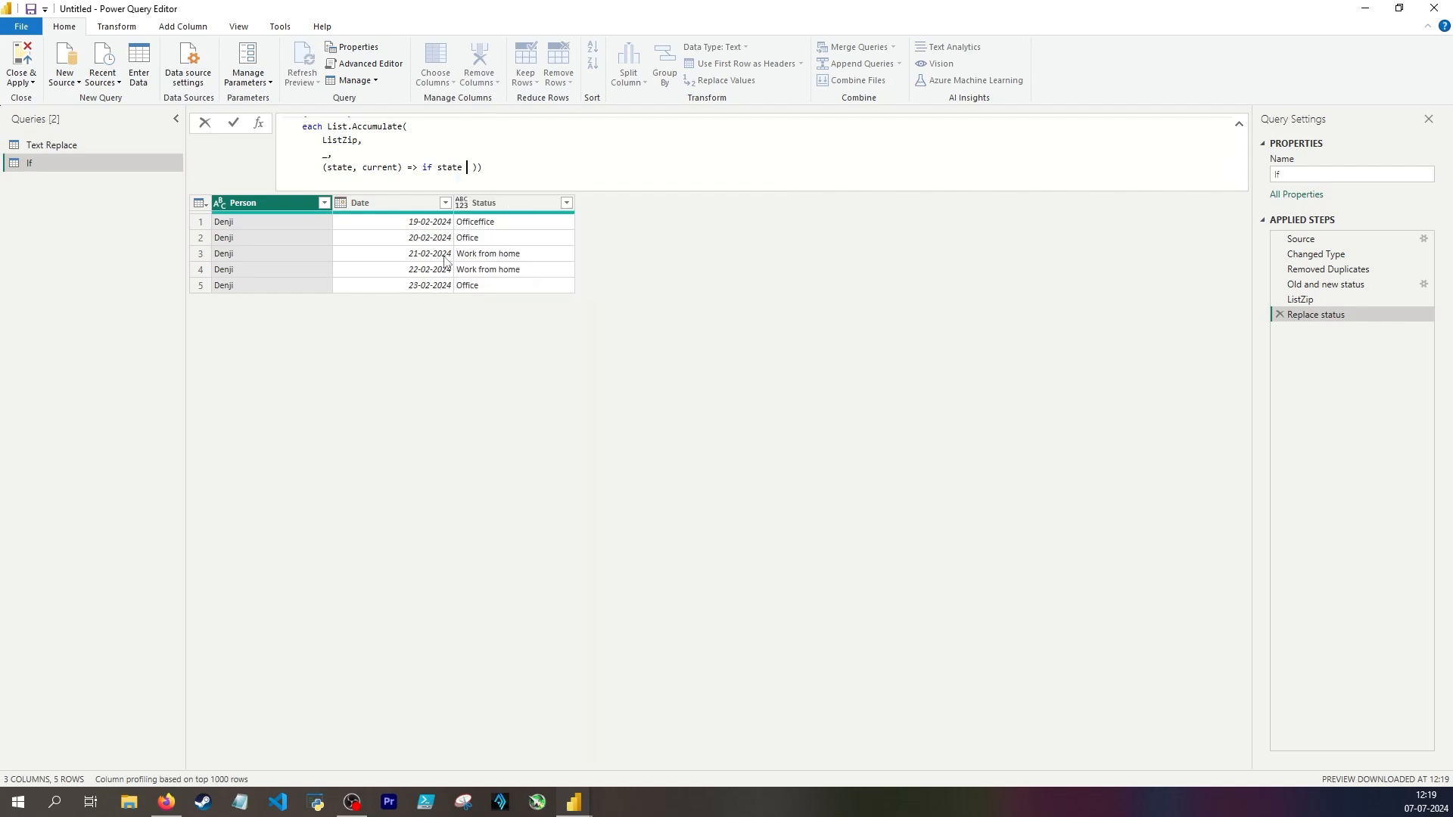
type("nt{0} then ")
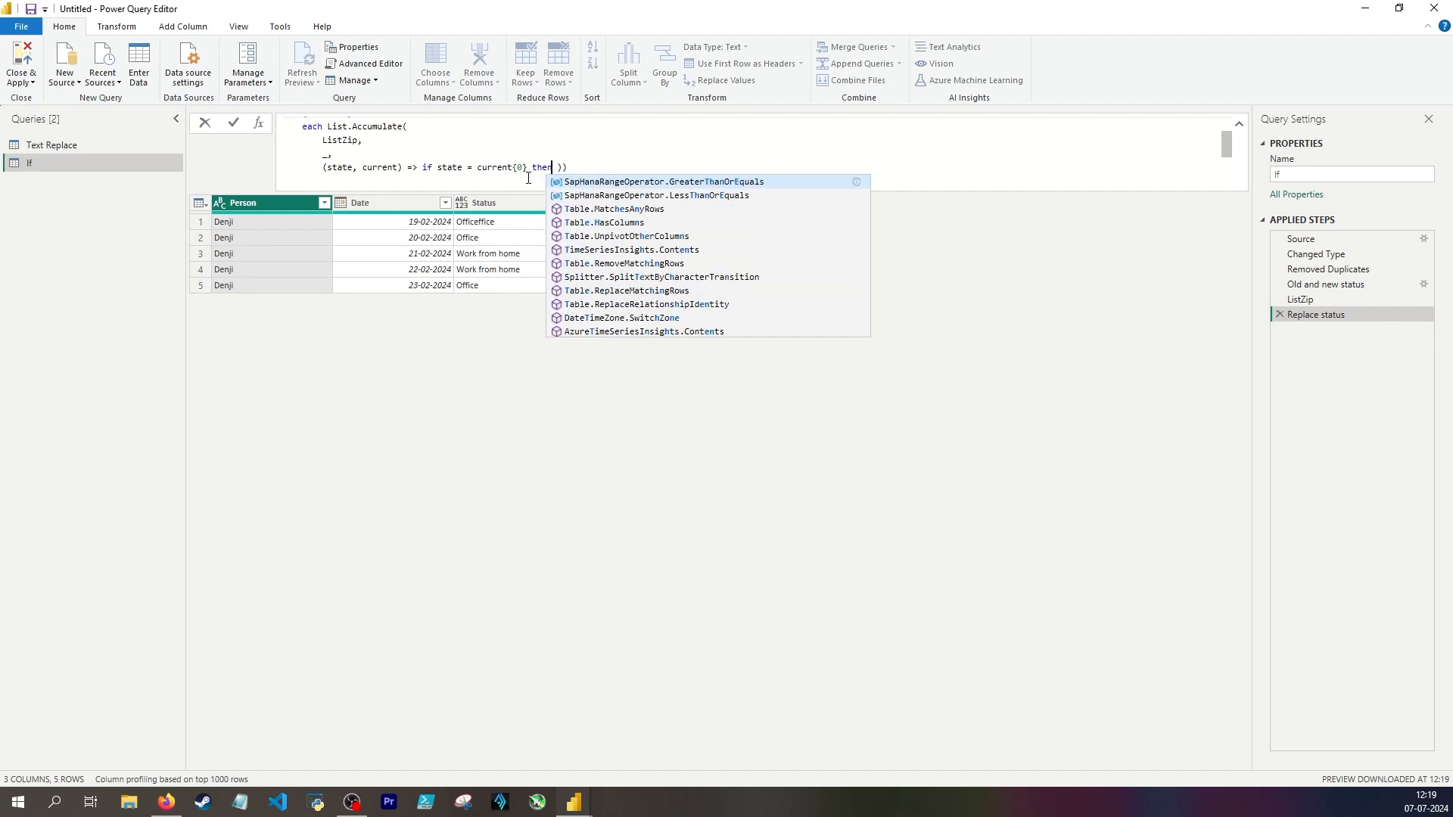
type("current{1")
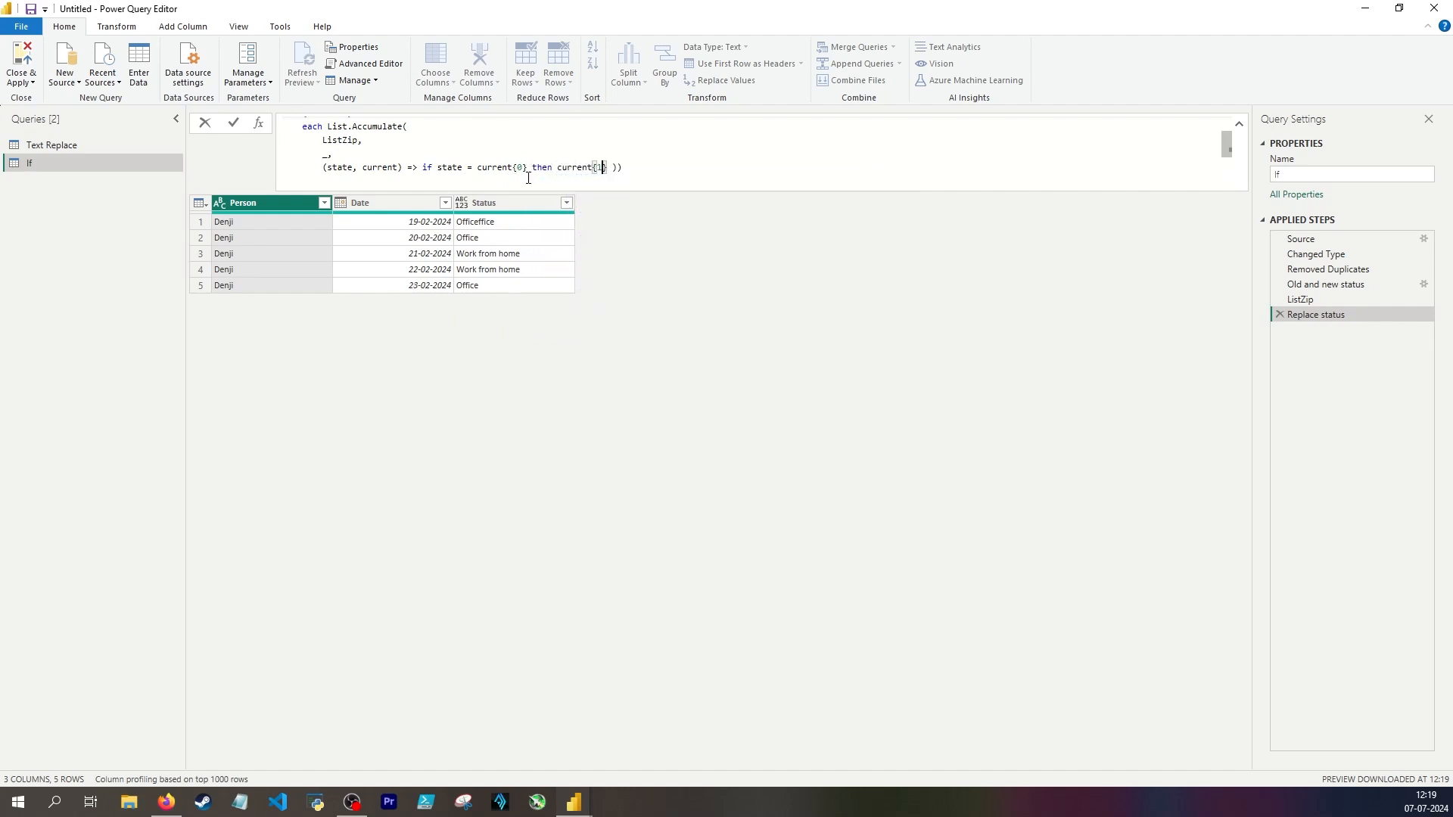
type("} else stat")
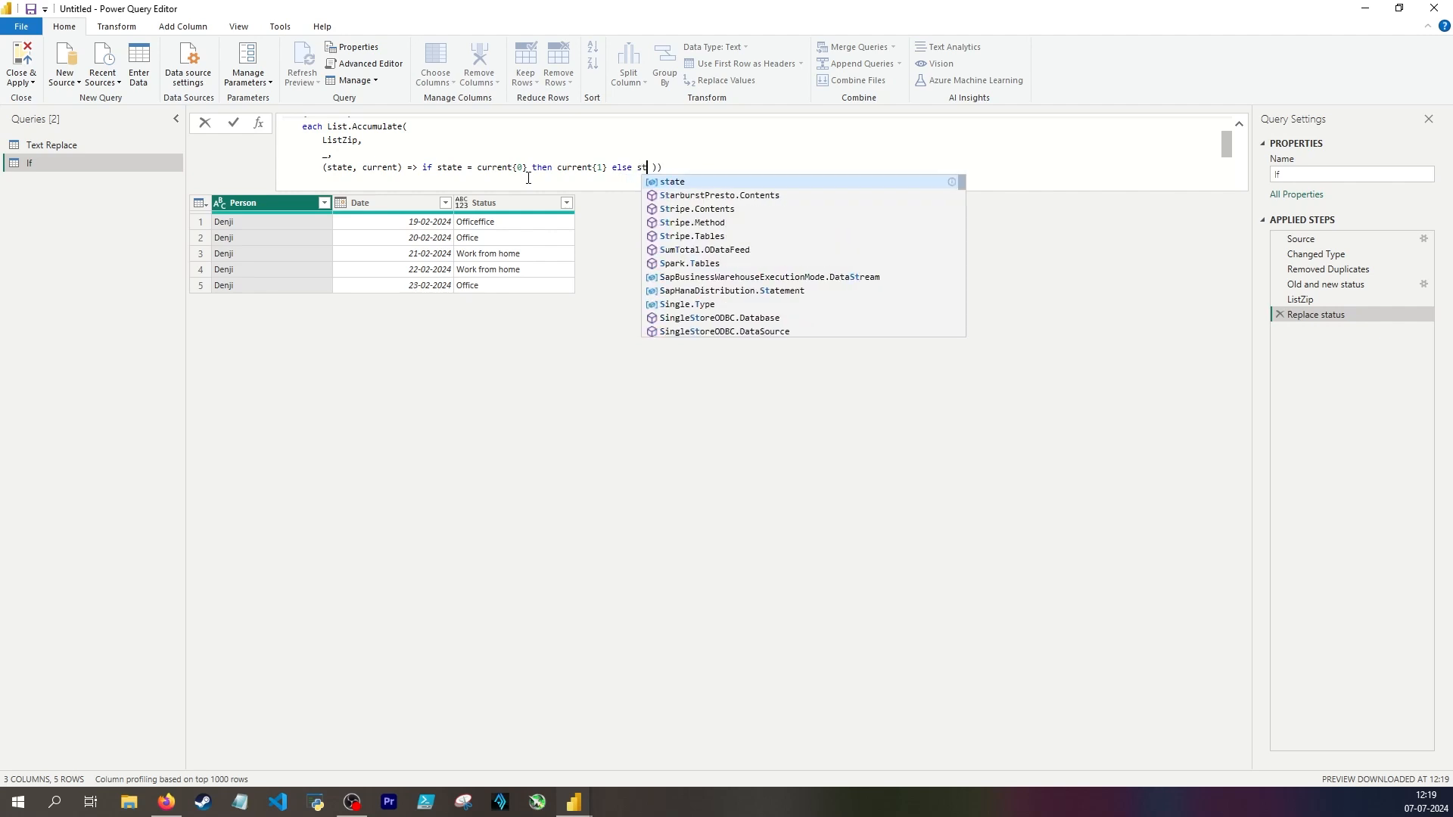
type("e")
left_click(656, 169)
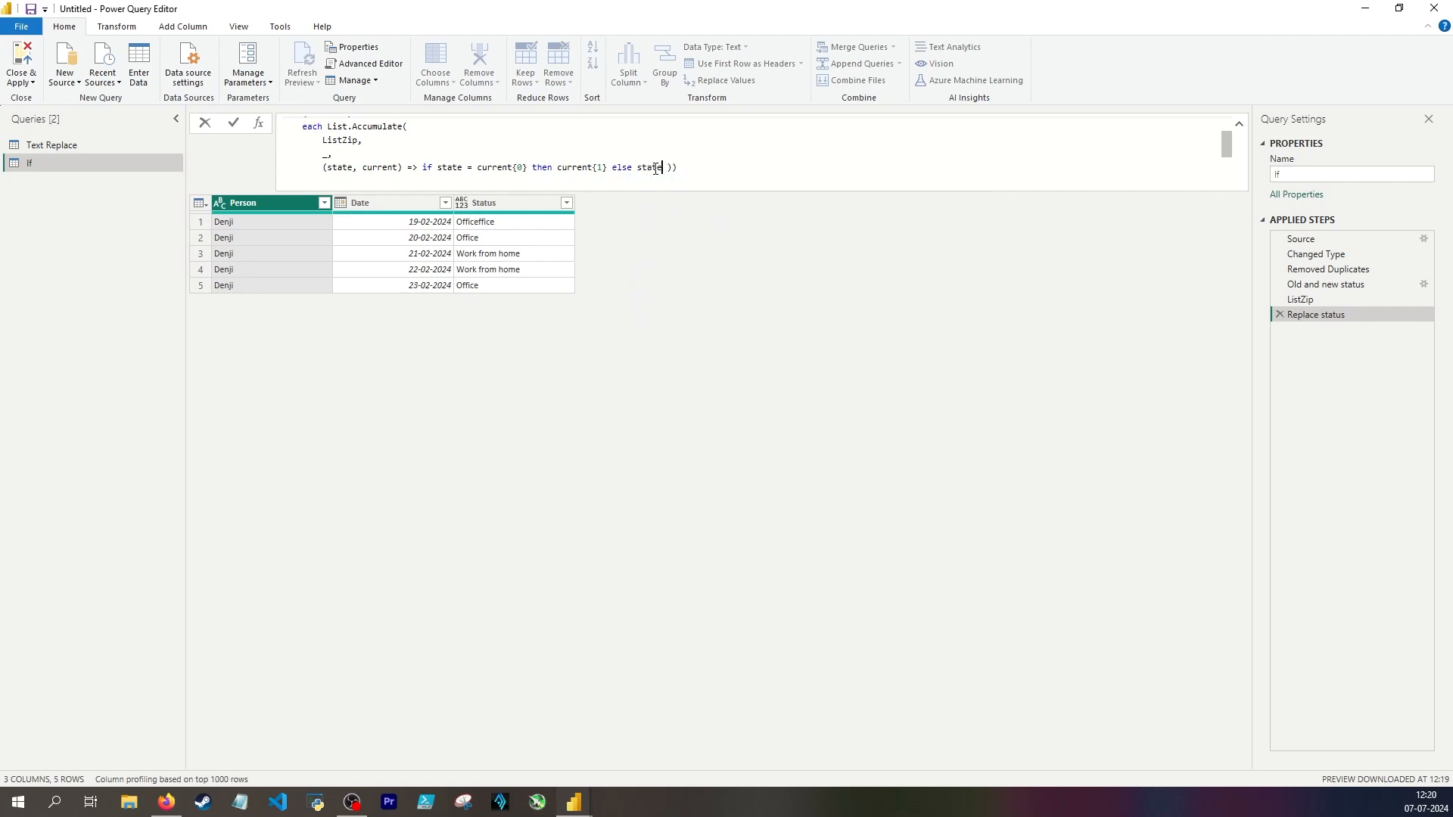
Step: Remove the extra closing parenthesis after else state and apply the Replace status formula
key("Return")
left_click(687, 172)
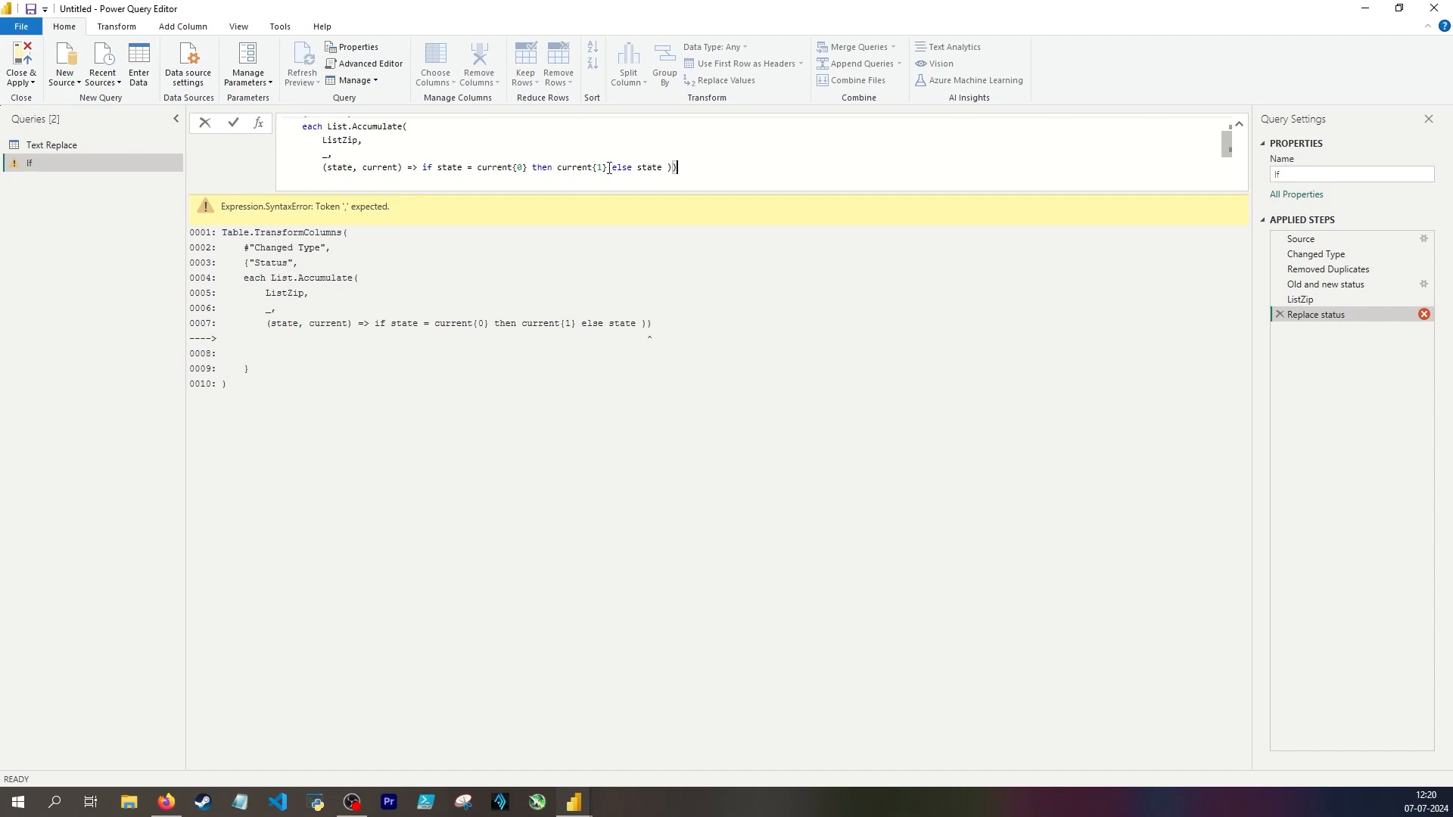
key("BackSpace")
key("Return")
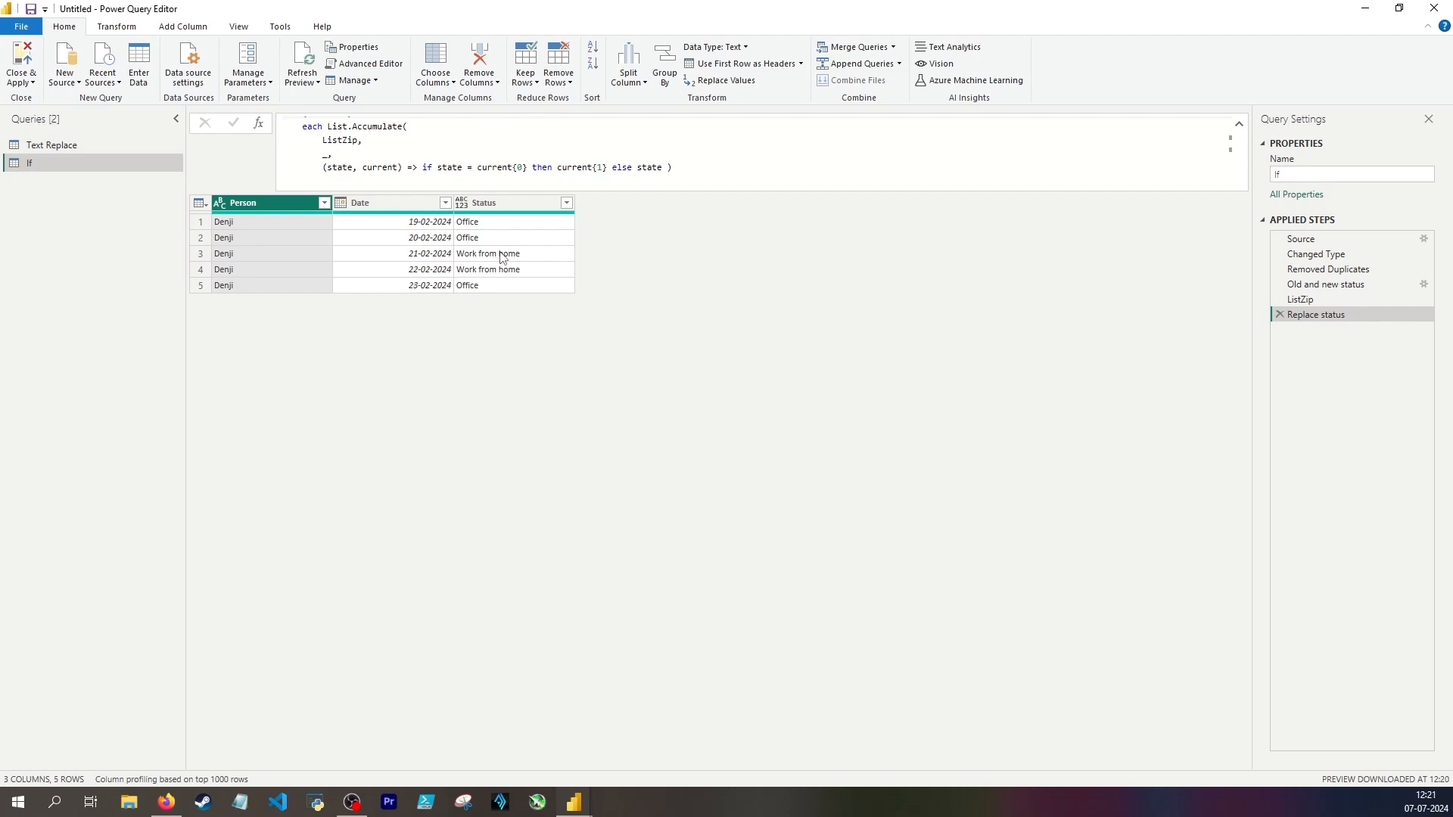
Step: Review the state = current{0} condition in the Replace status formula
left_click(465, 169)
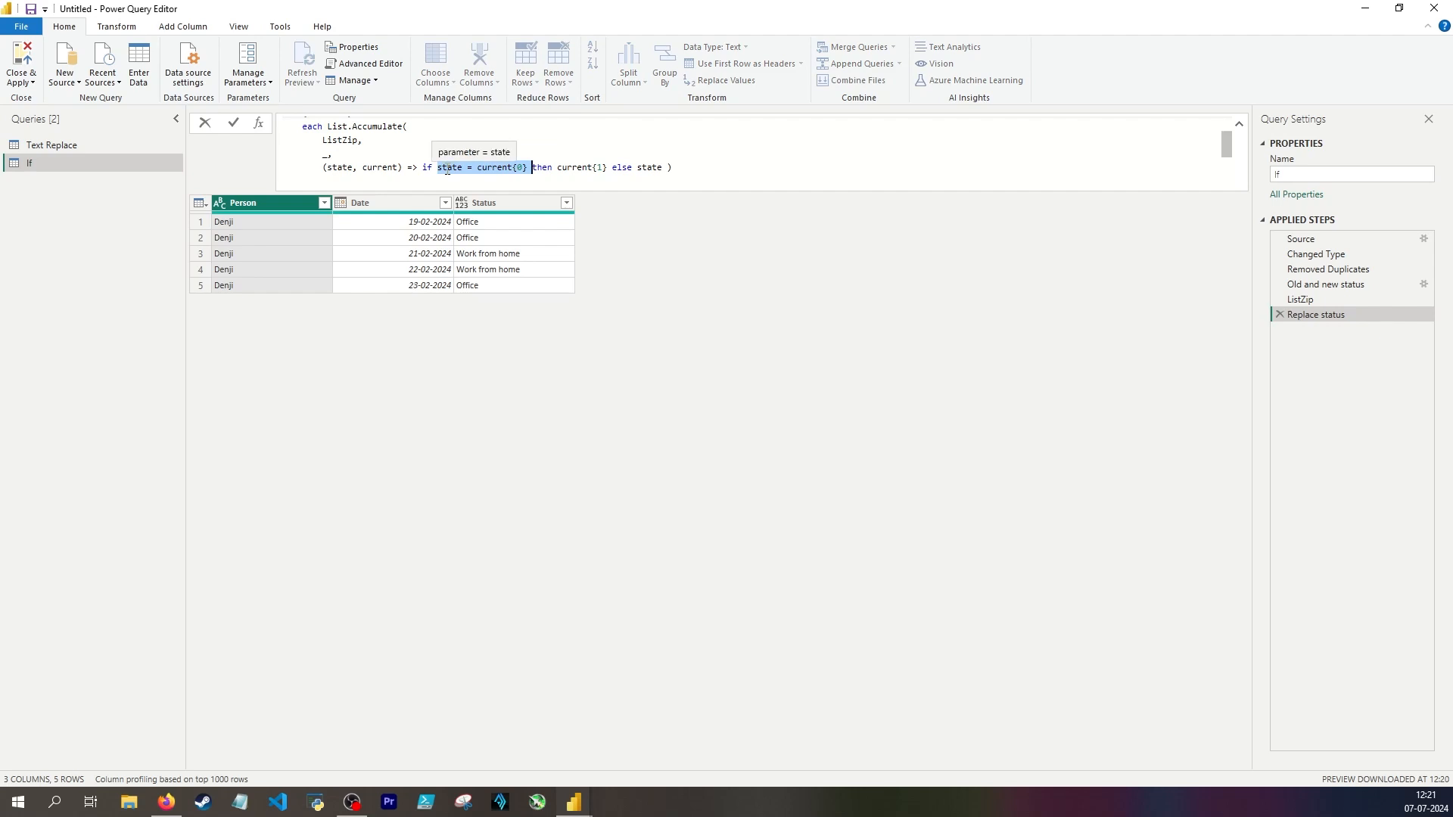
left_click(445, 169)
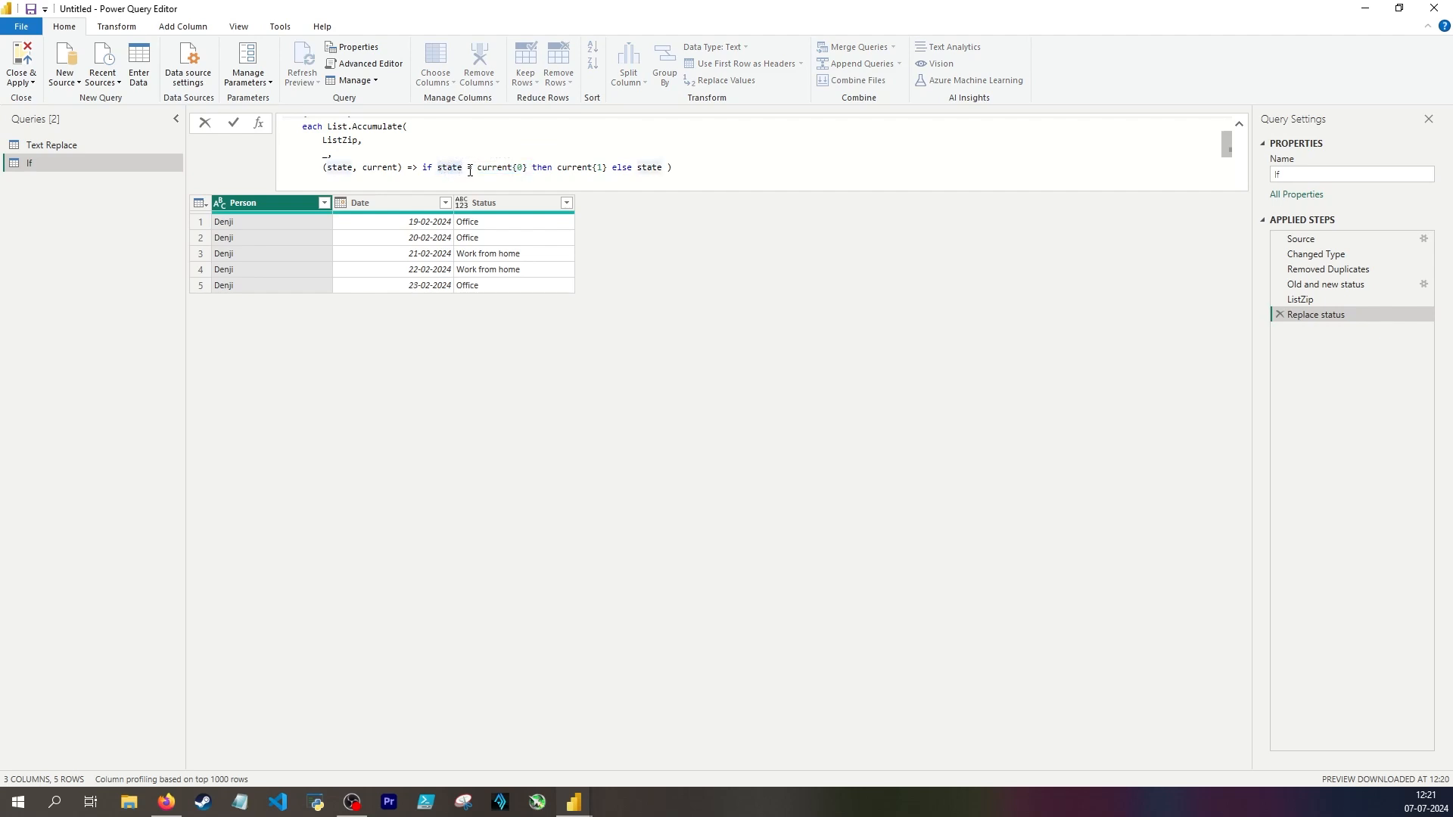
left_click(635, 236)
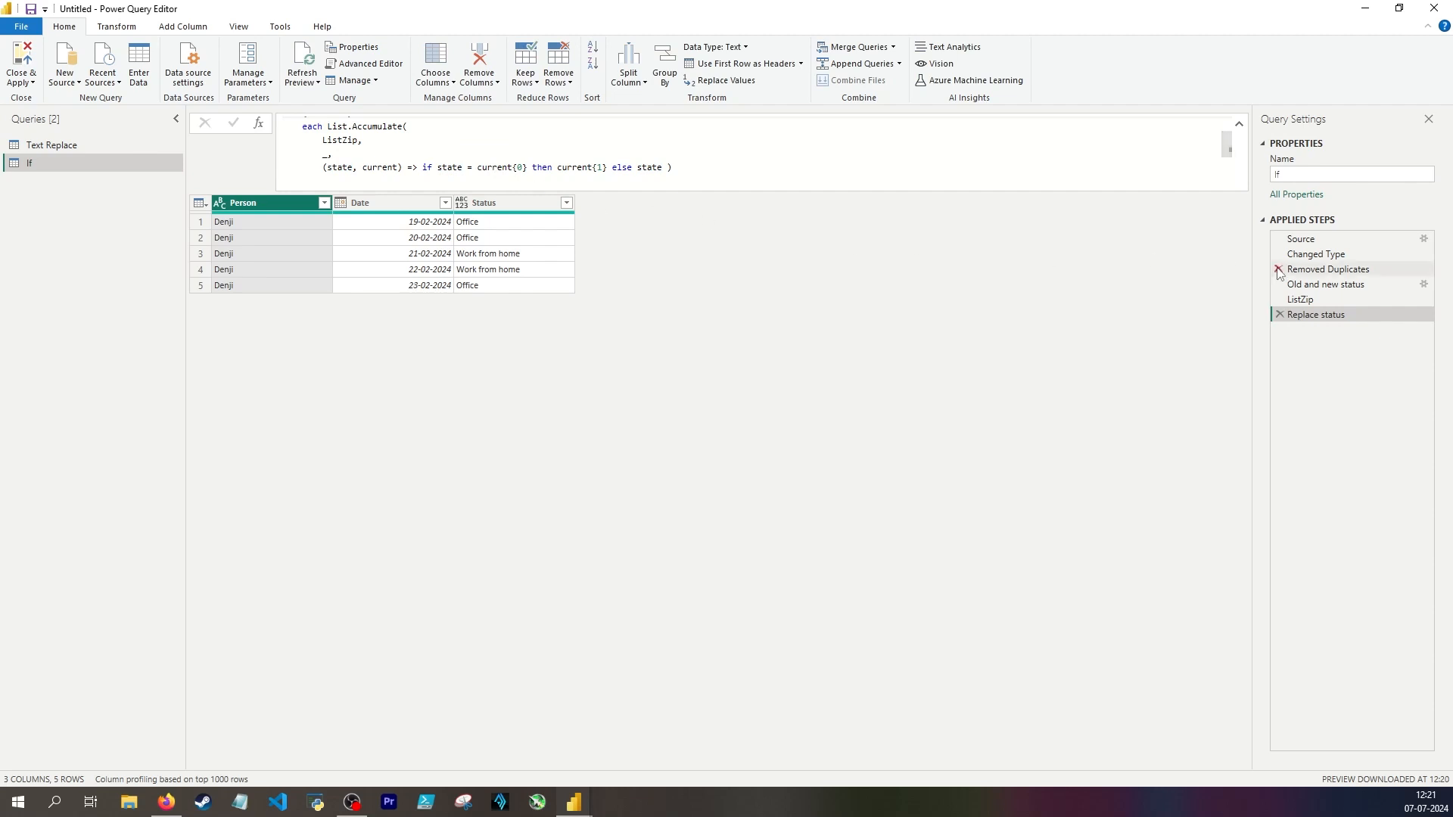
Step: Compare the ofice and Wfh rows of the Old and new status mapping with the Replace status results and its if condition
left_click(1325, 283)
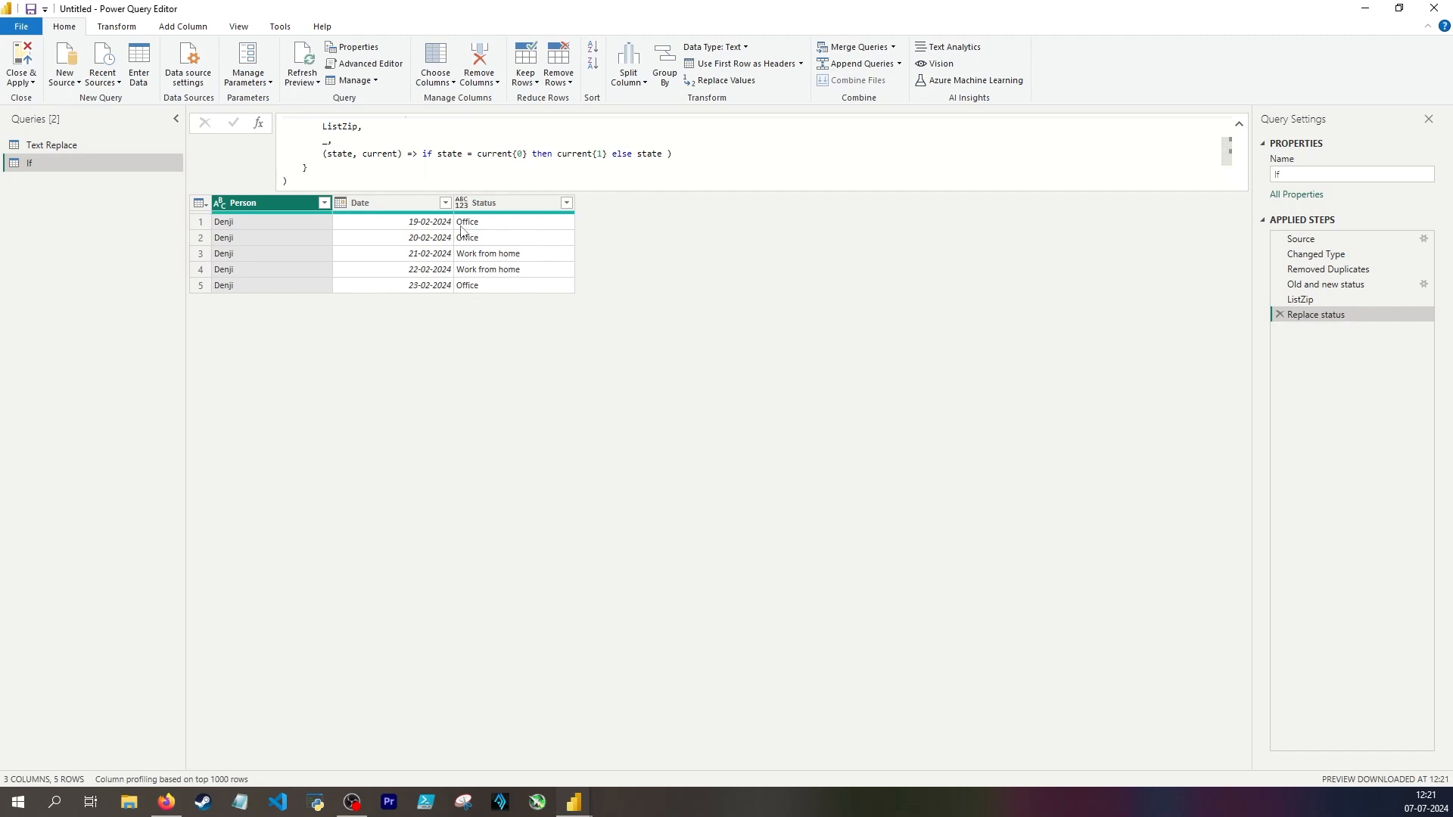
left_click(1326, 284)
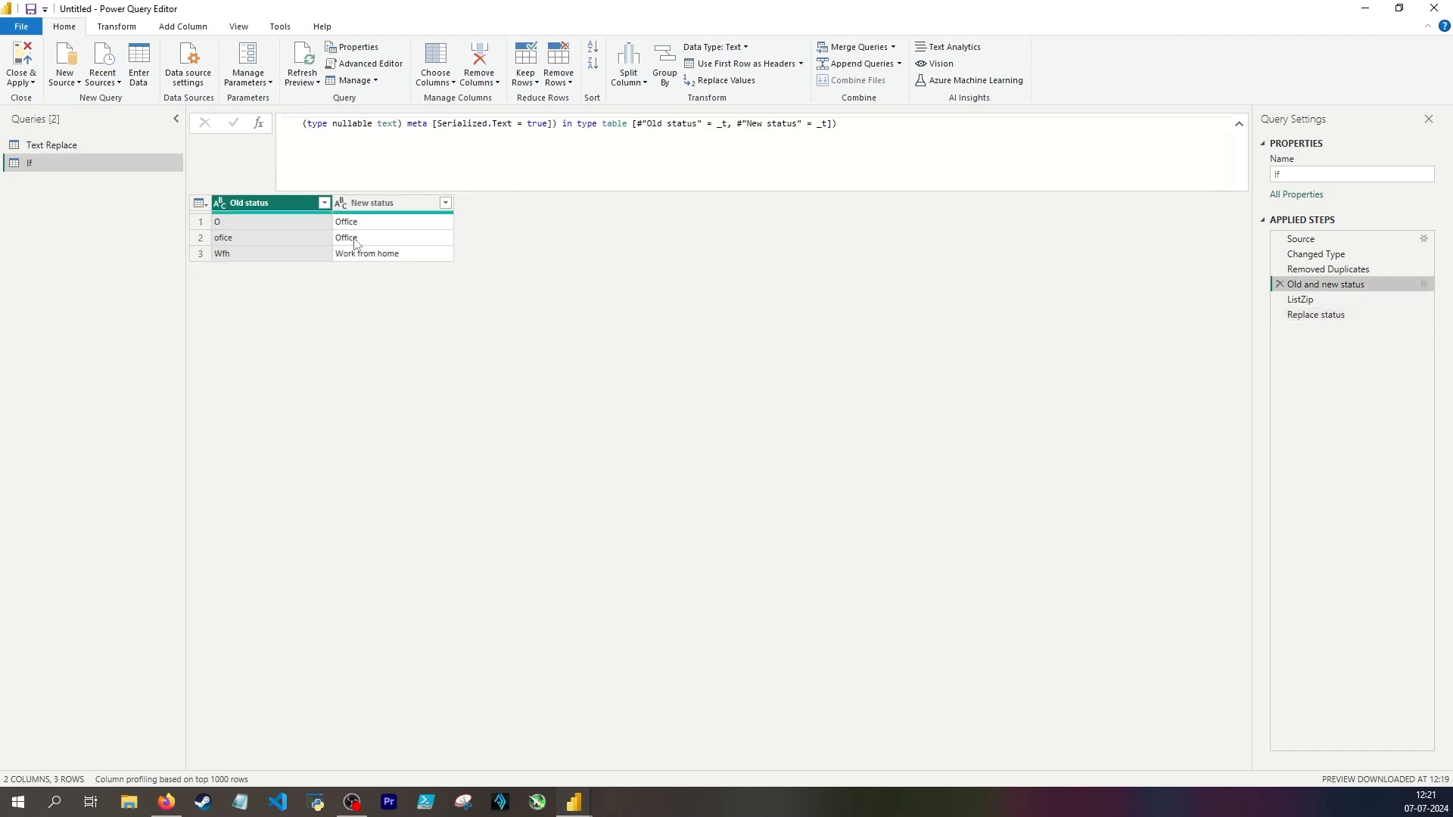
left_click(238, 239)
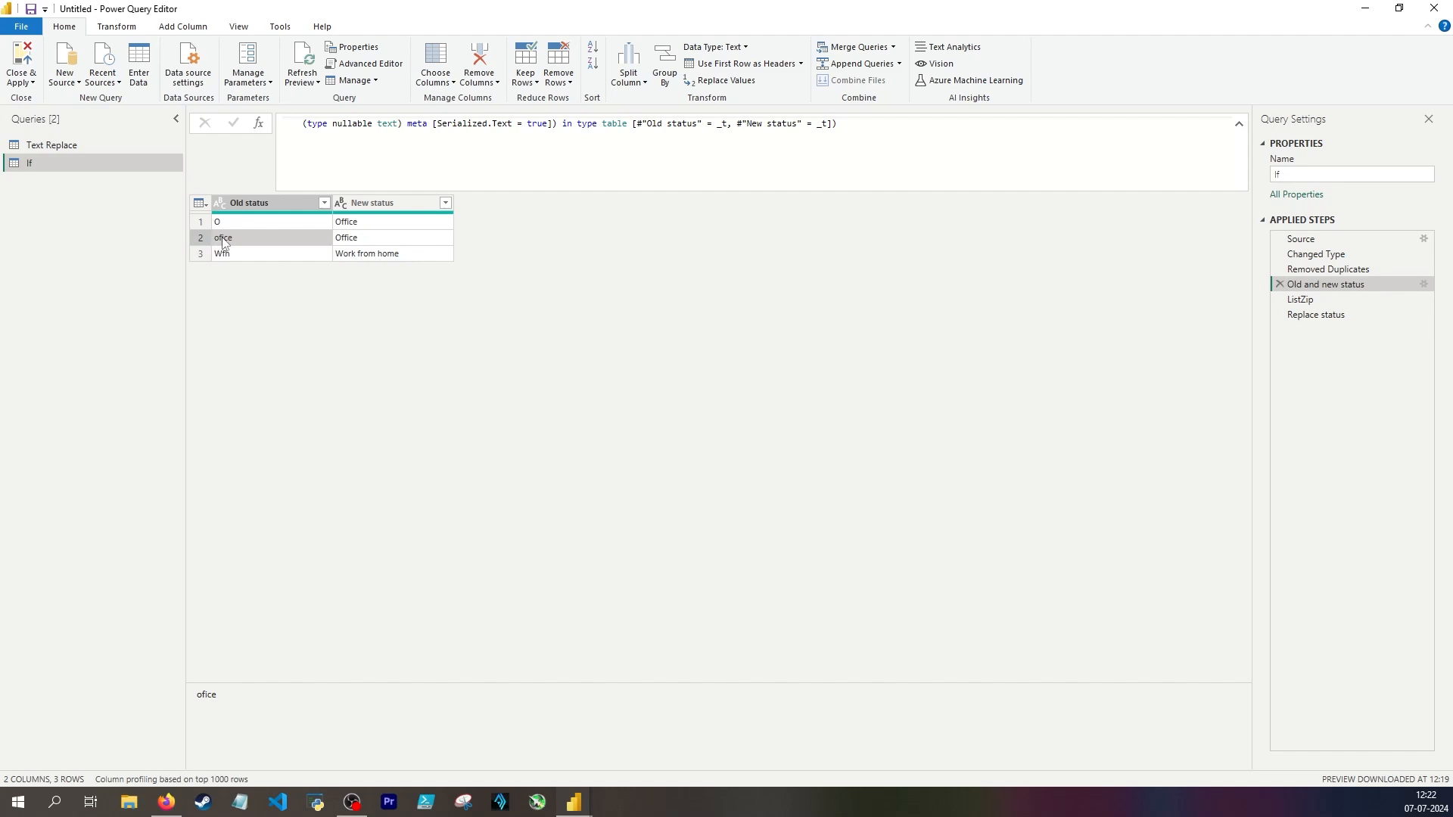
key("Right")
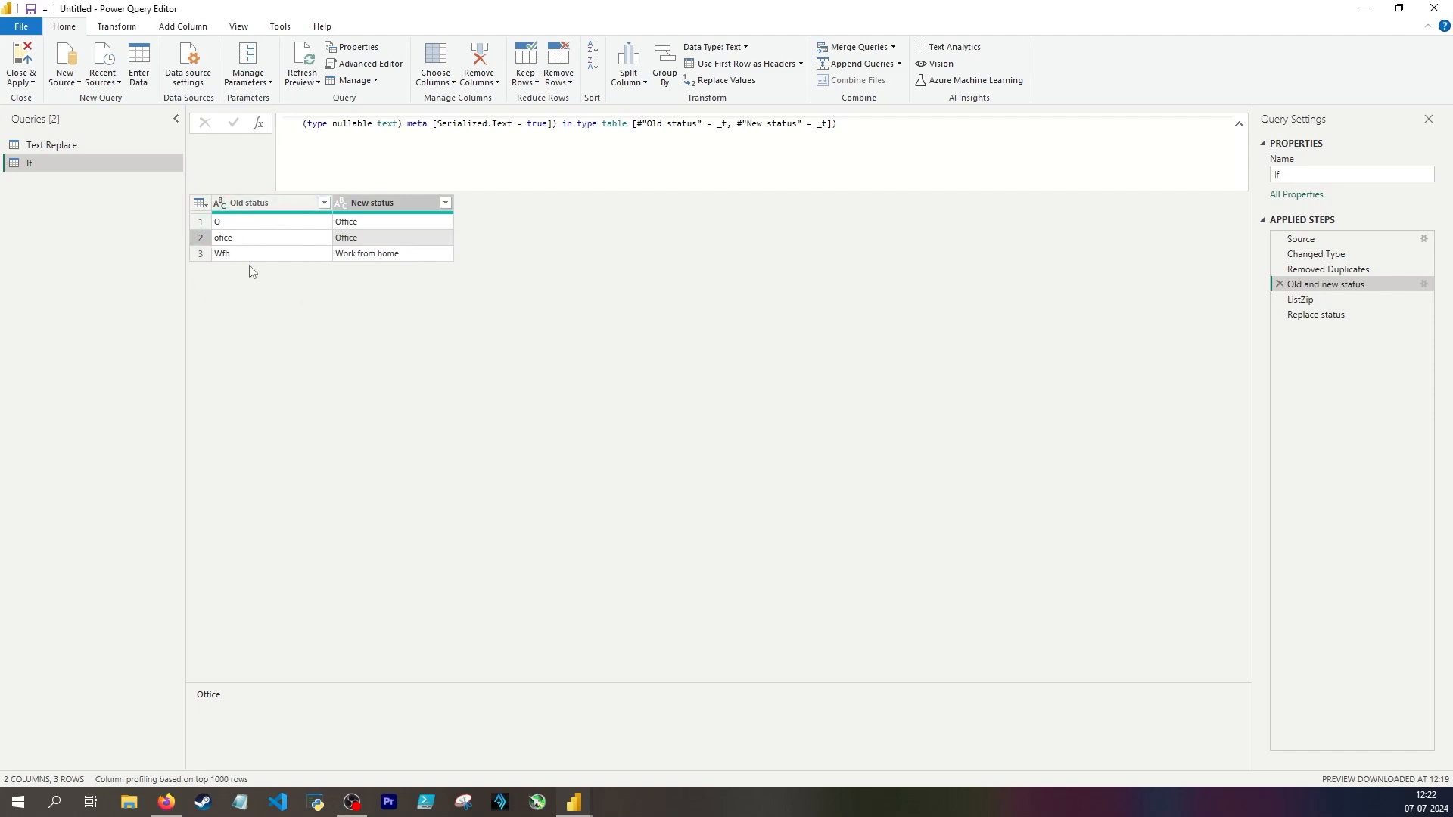
left_click(221, 255)
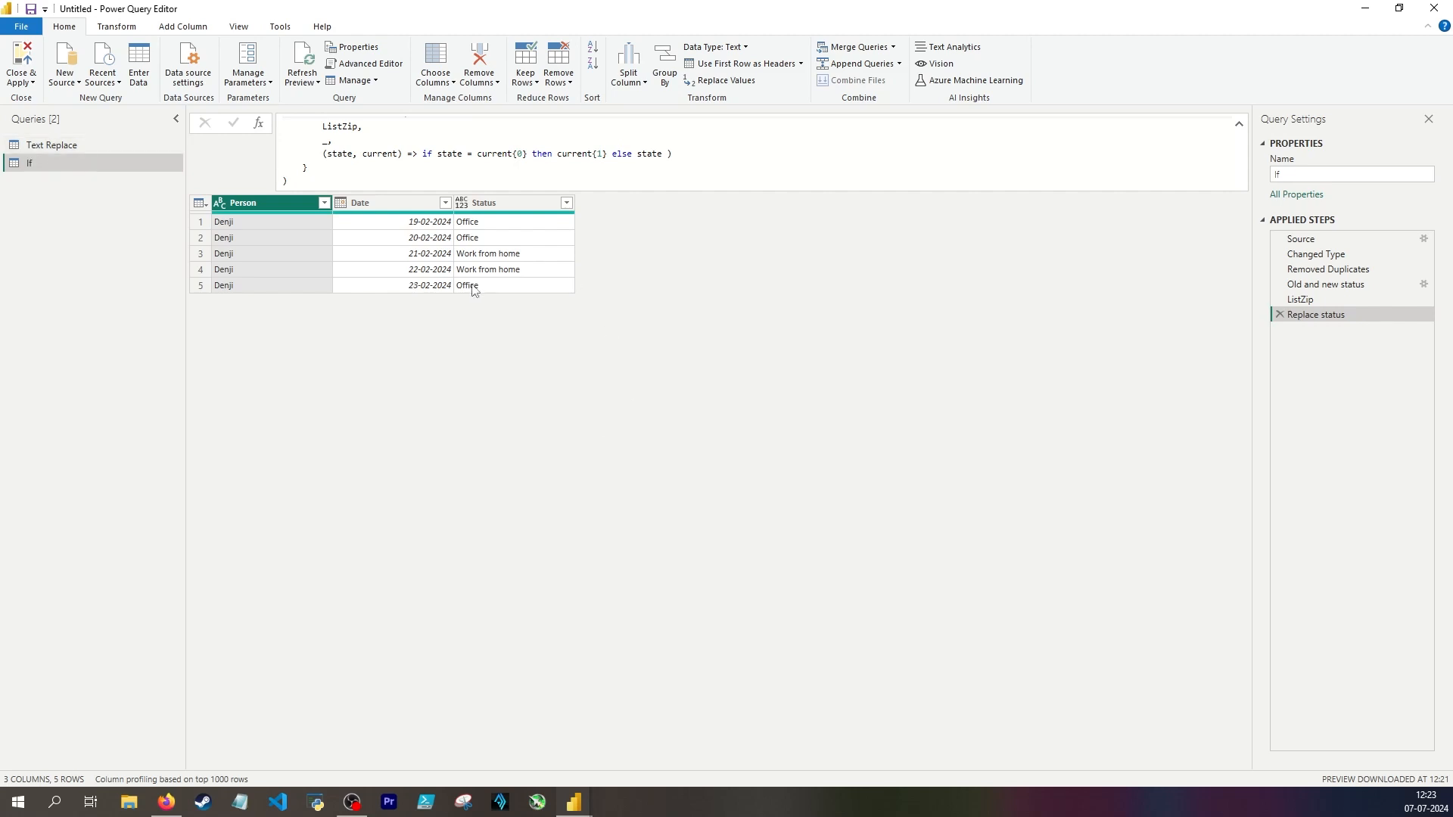
left_click_drag(438, 154, 528, 155)
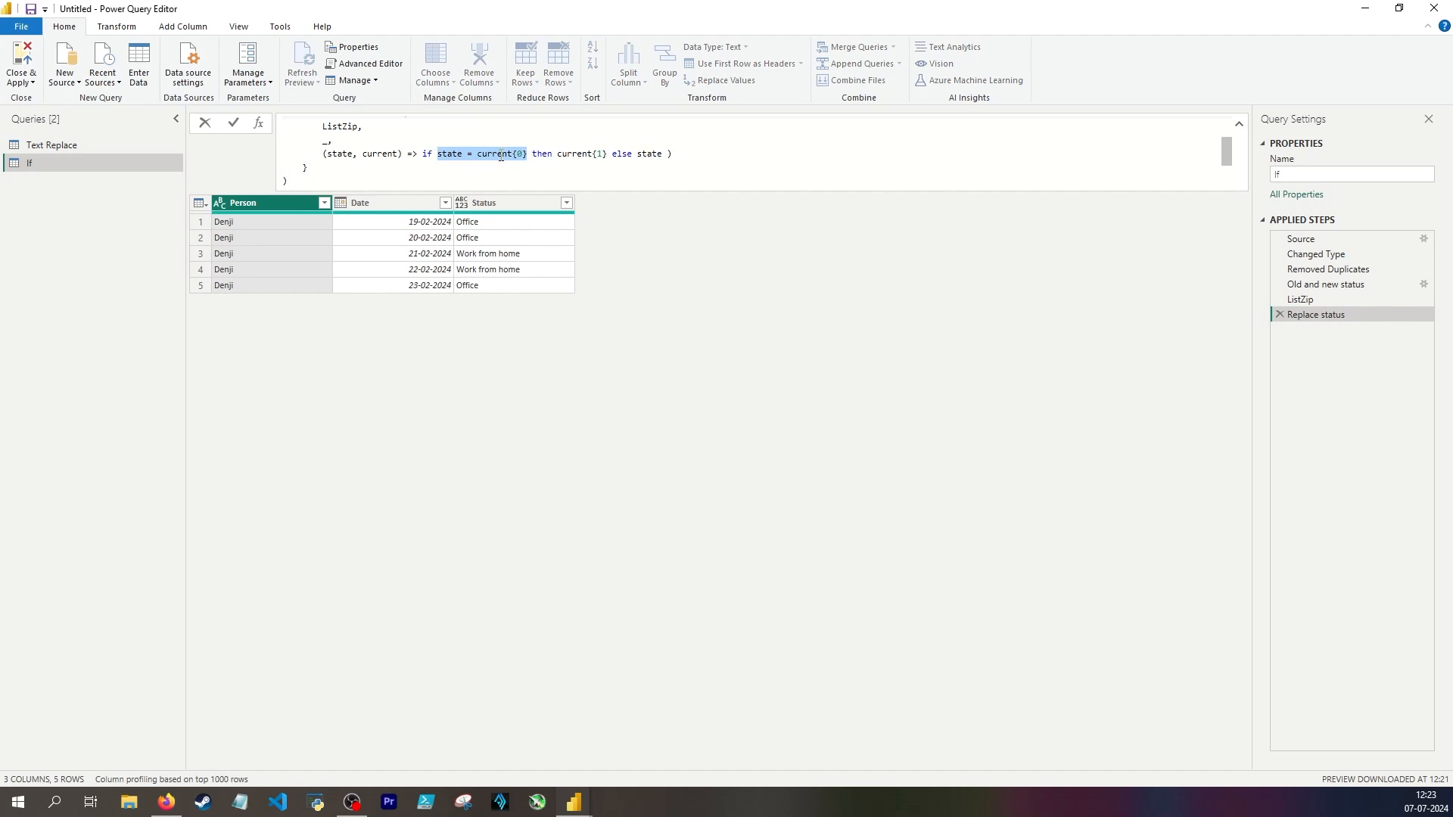
left_click(661, 257)
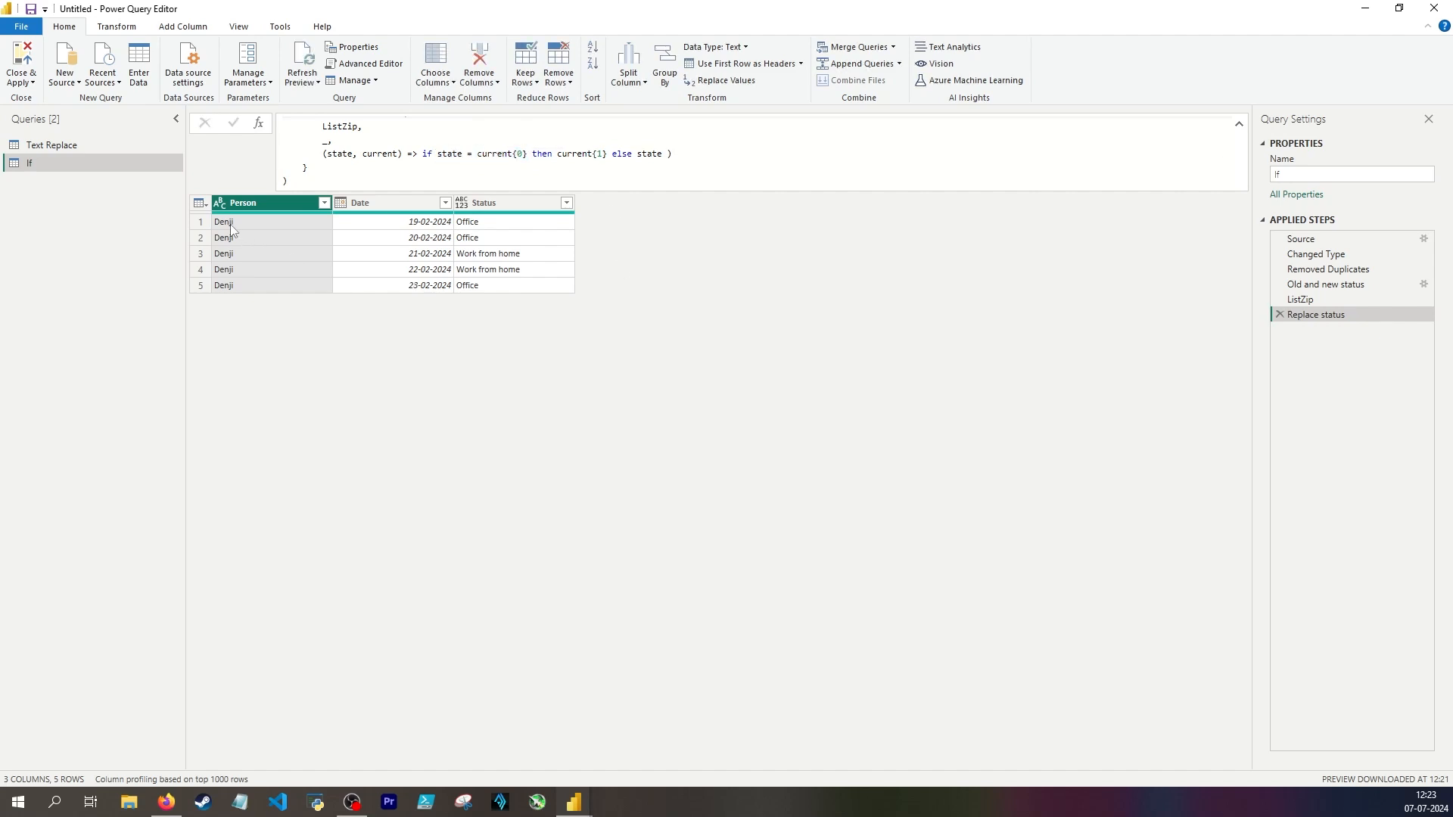